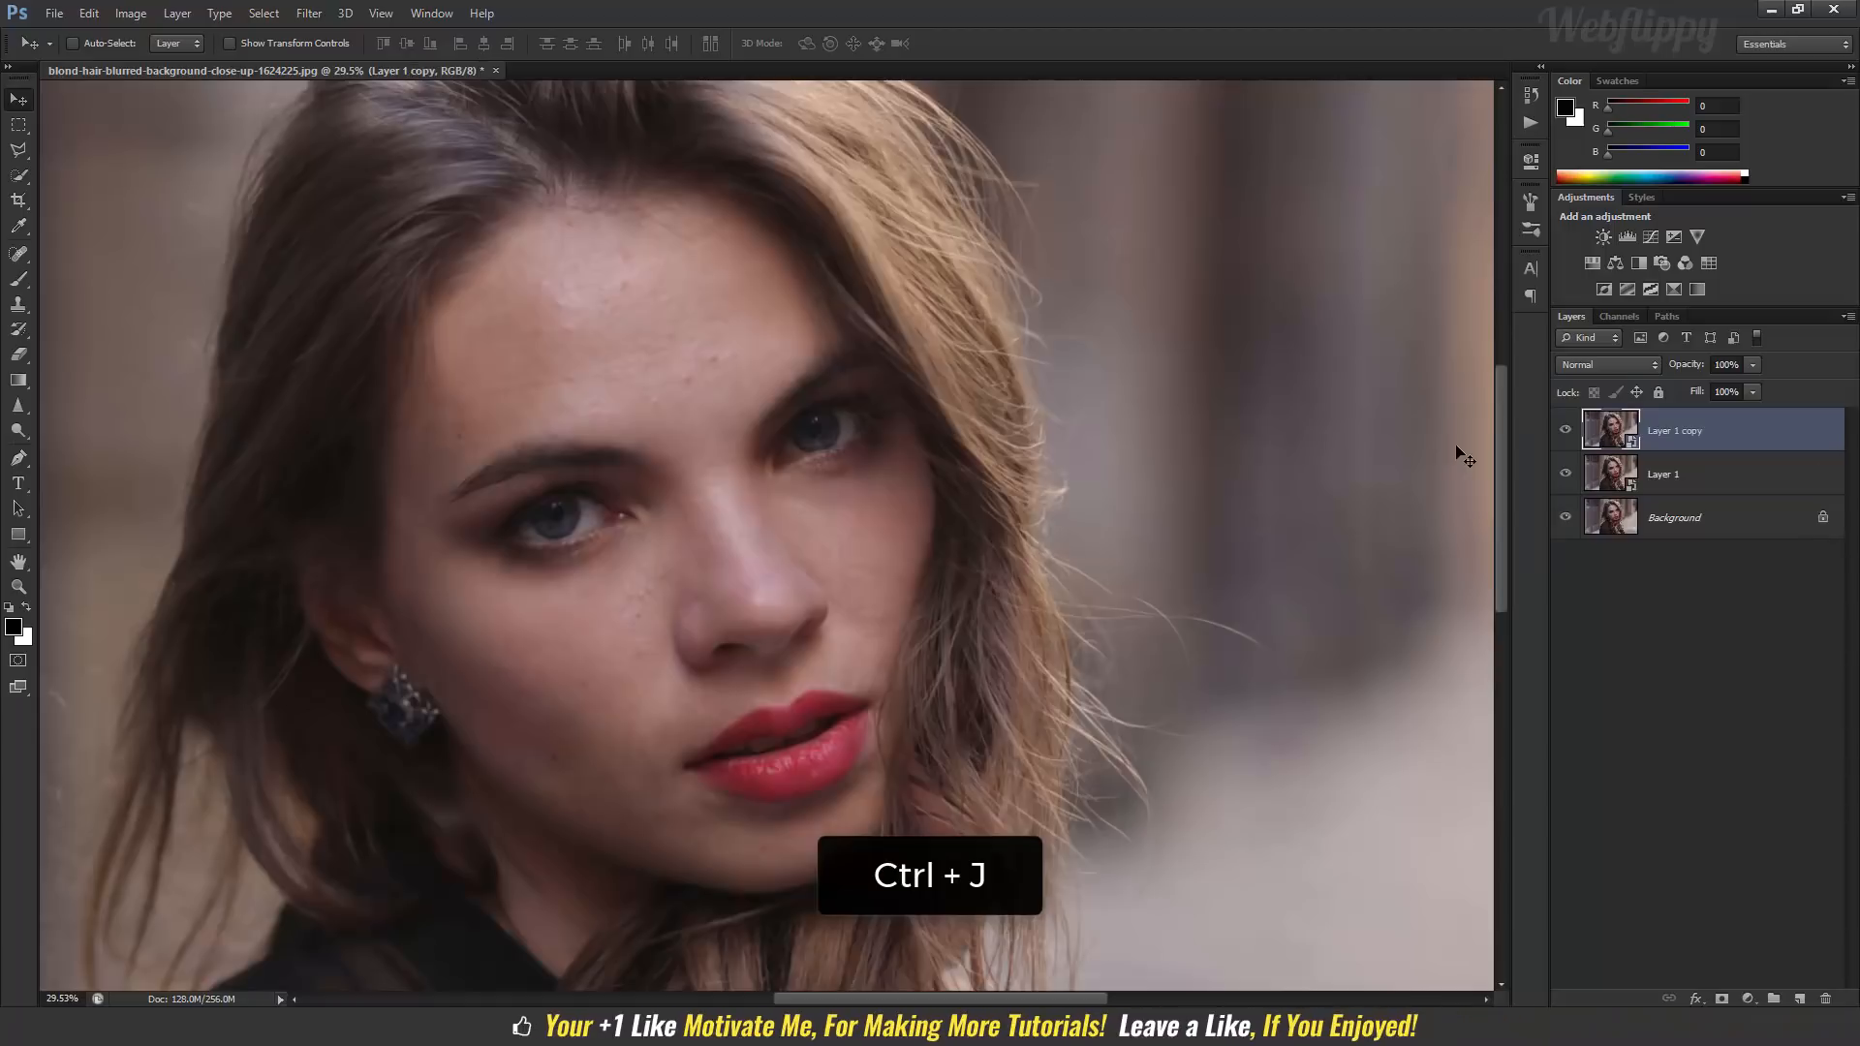
Hide the Layer 1 copy layer and rename Layer 1 as Smooth.
{"action": "left_click", "coordinate": [1566, 430]}
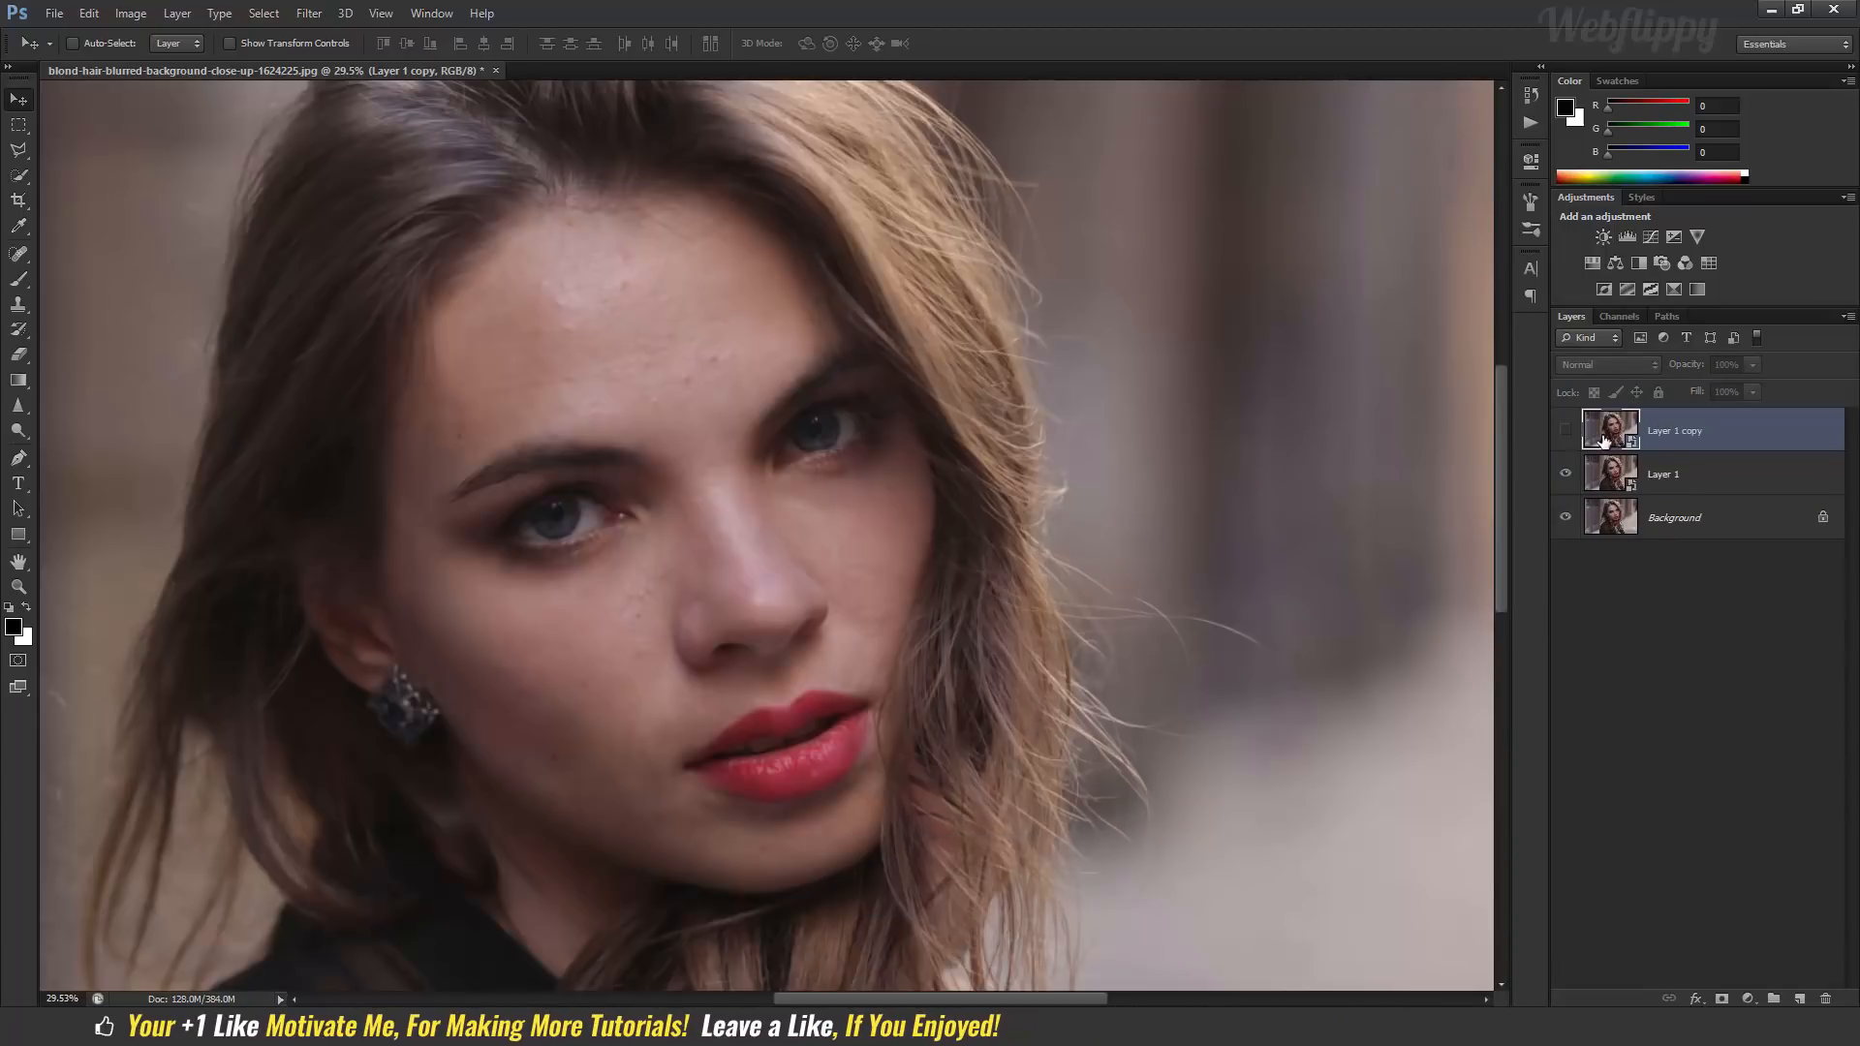
{"action": "double_click", "coordinate": [1663, 474]}
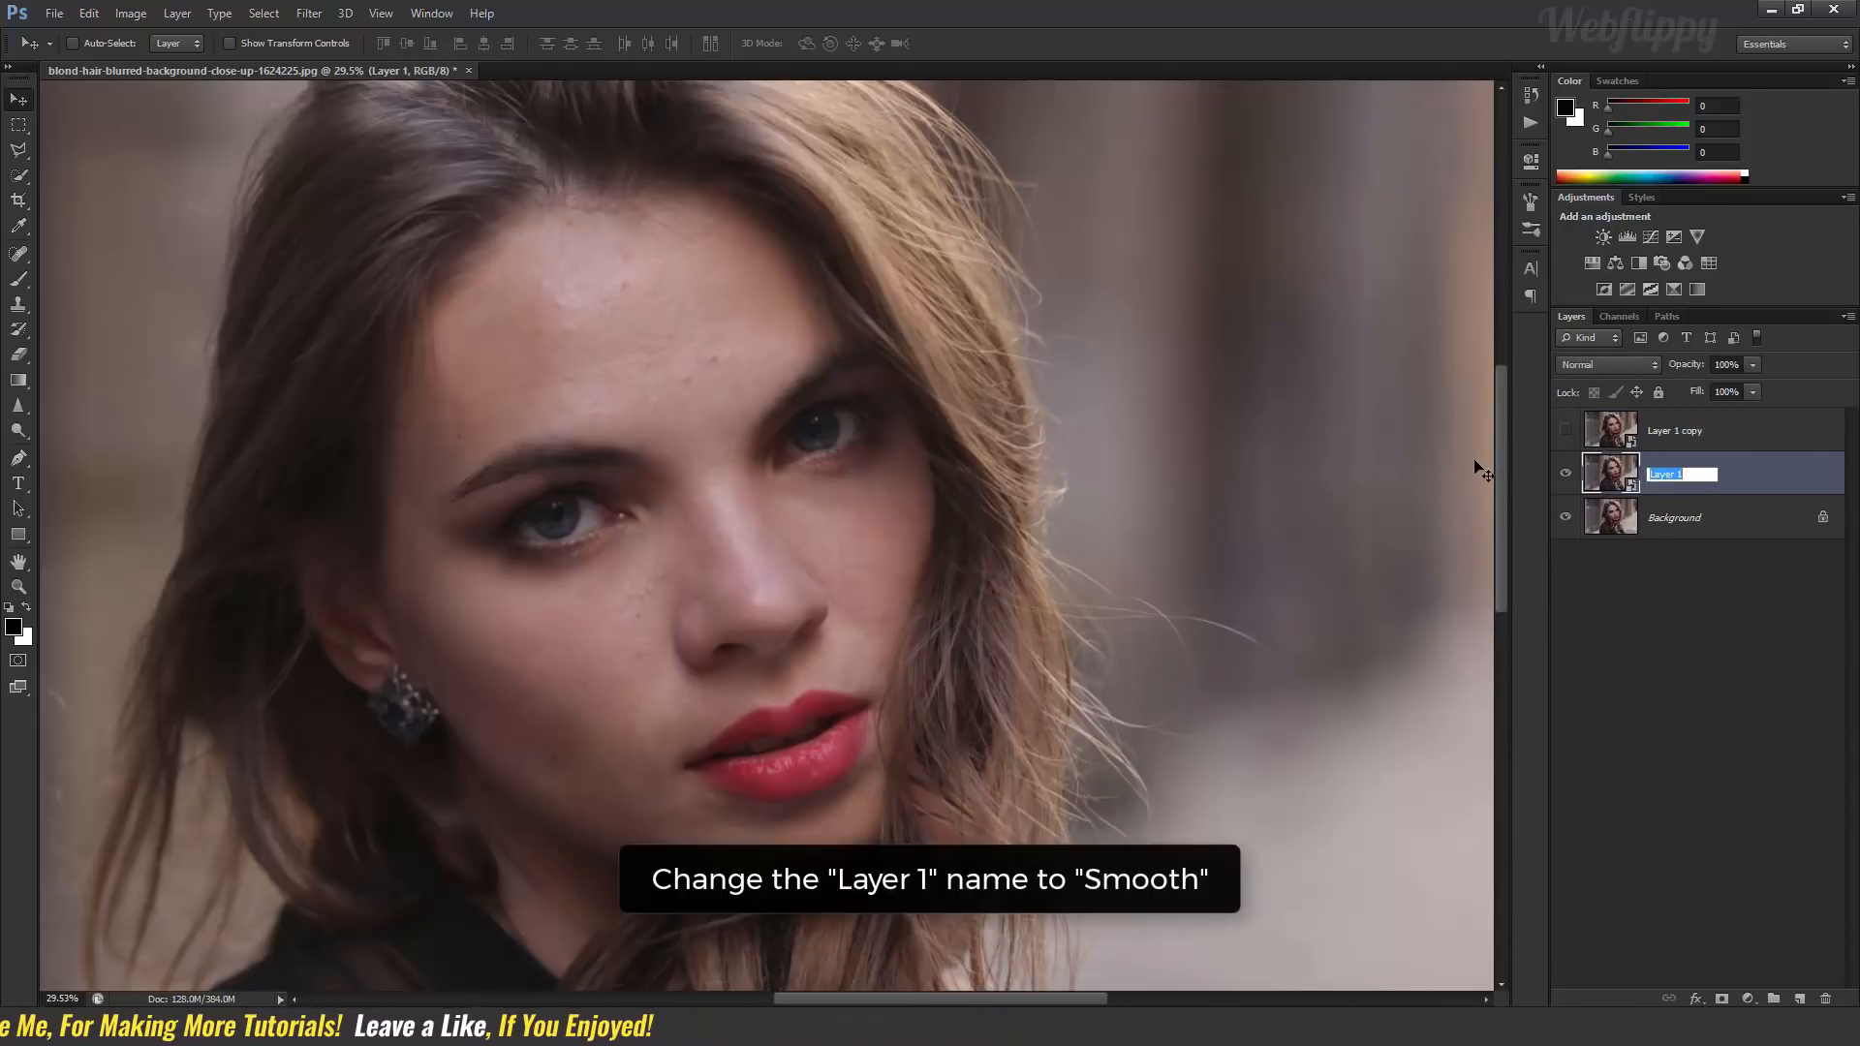
{"action": "type", "text": "Smooth"}
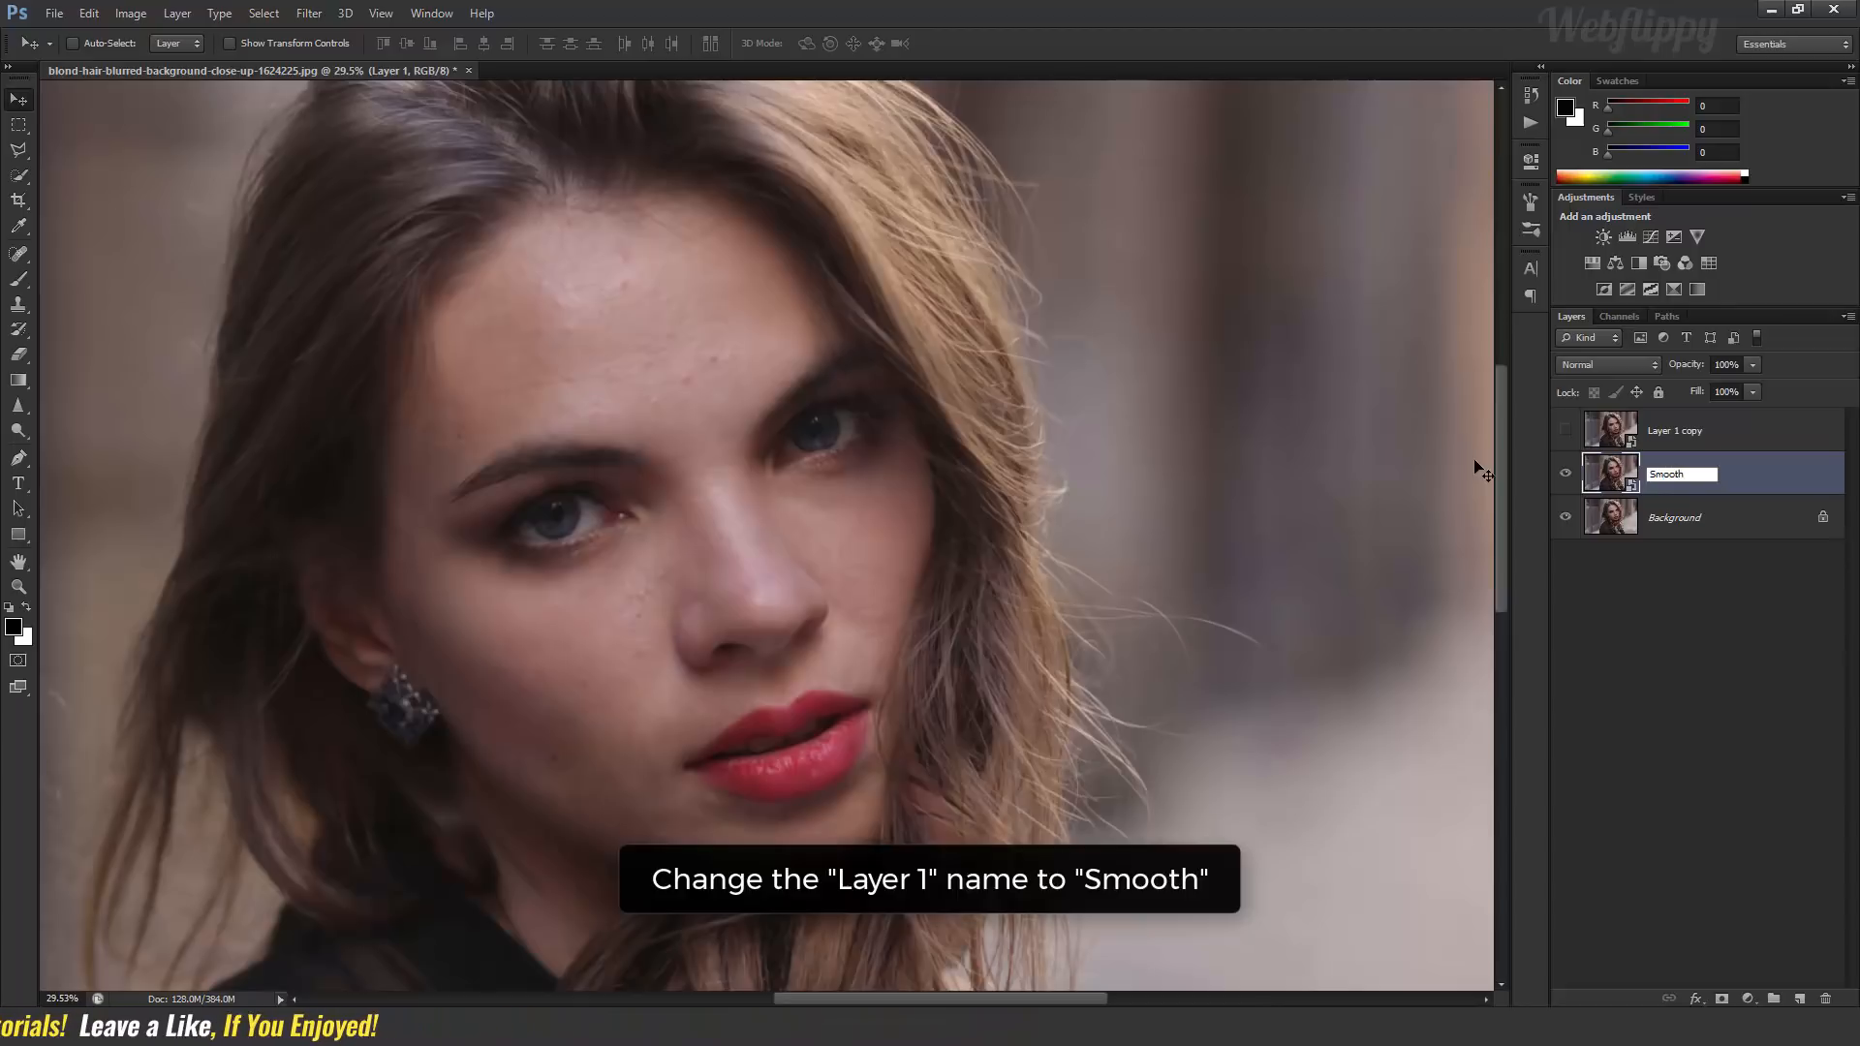
{"action": "key", "text": "Return"}
Rename the Layer 1 copy layer as Texture.
{"action": "left_click", "coordinate": [1657, 436]}
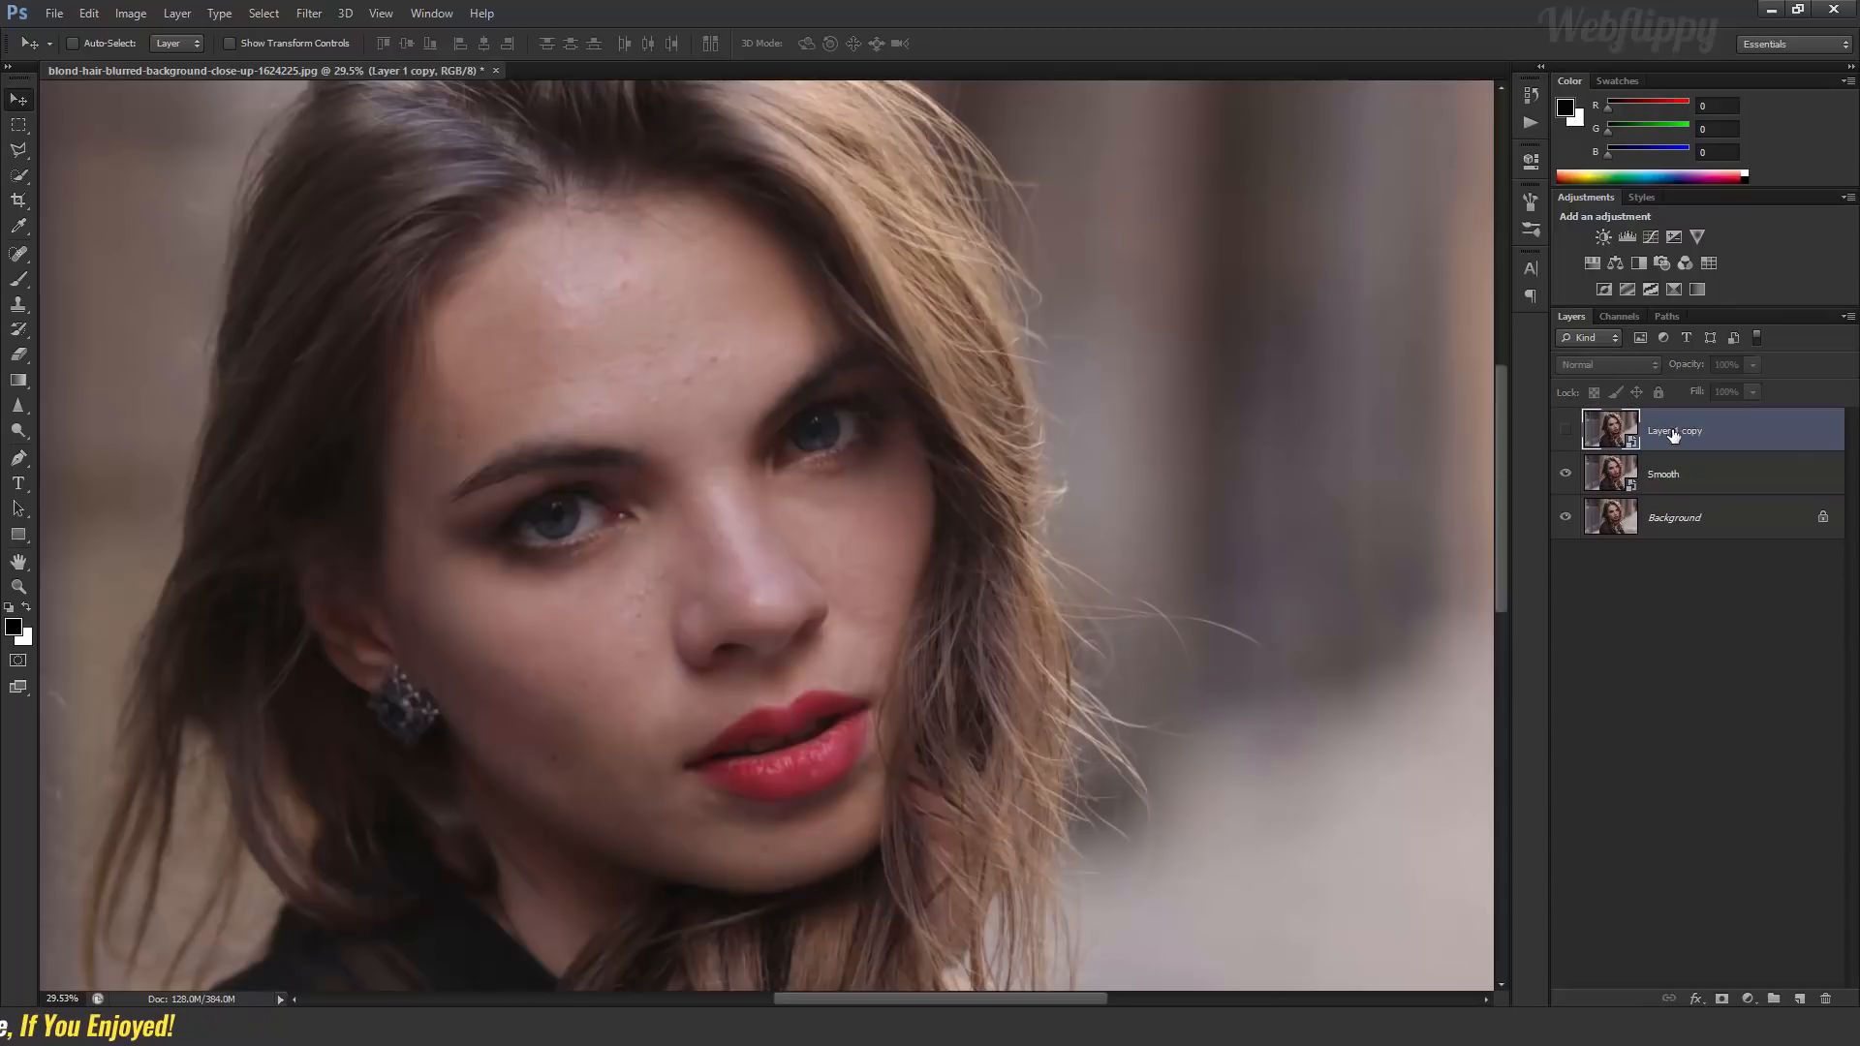
{"action": "double_click", "coordinate": [1663, 432]}
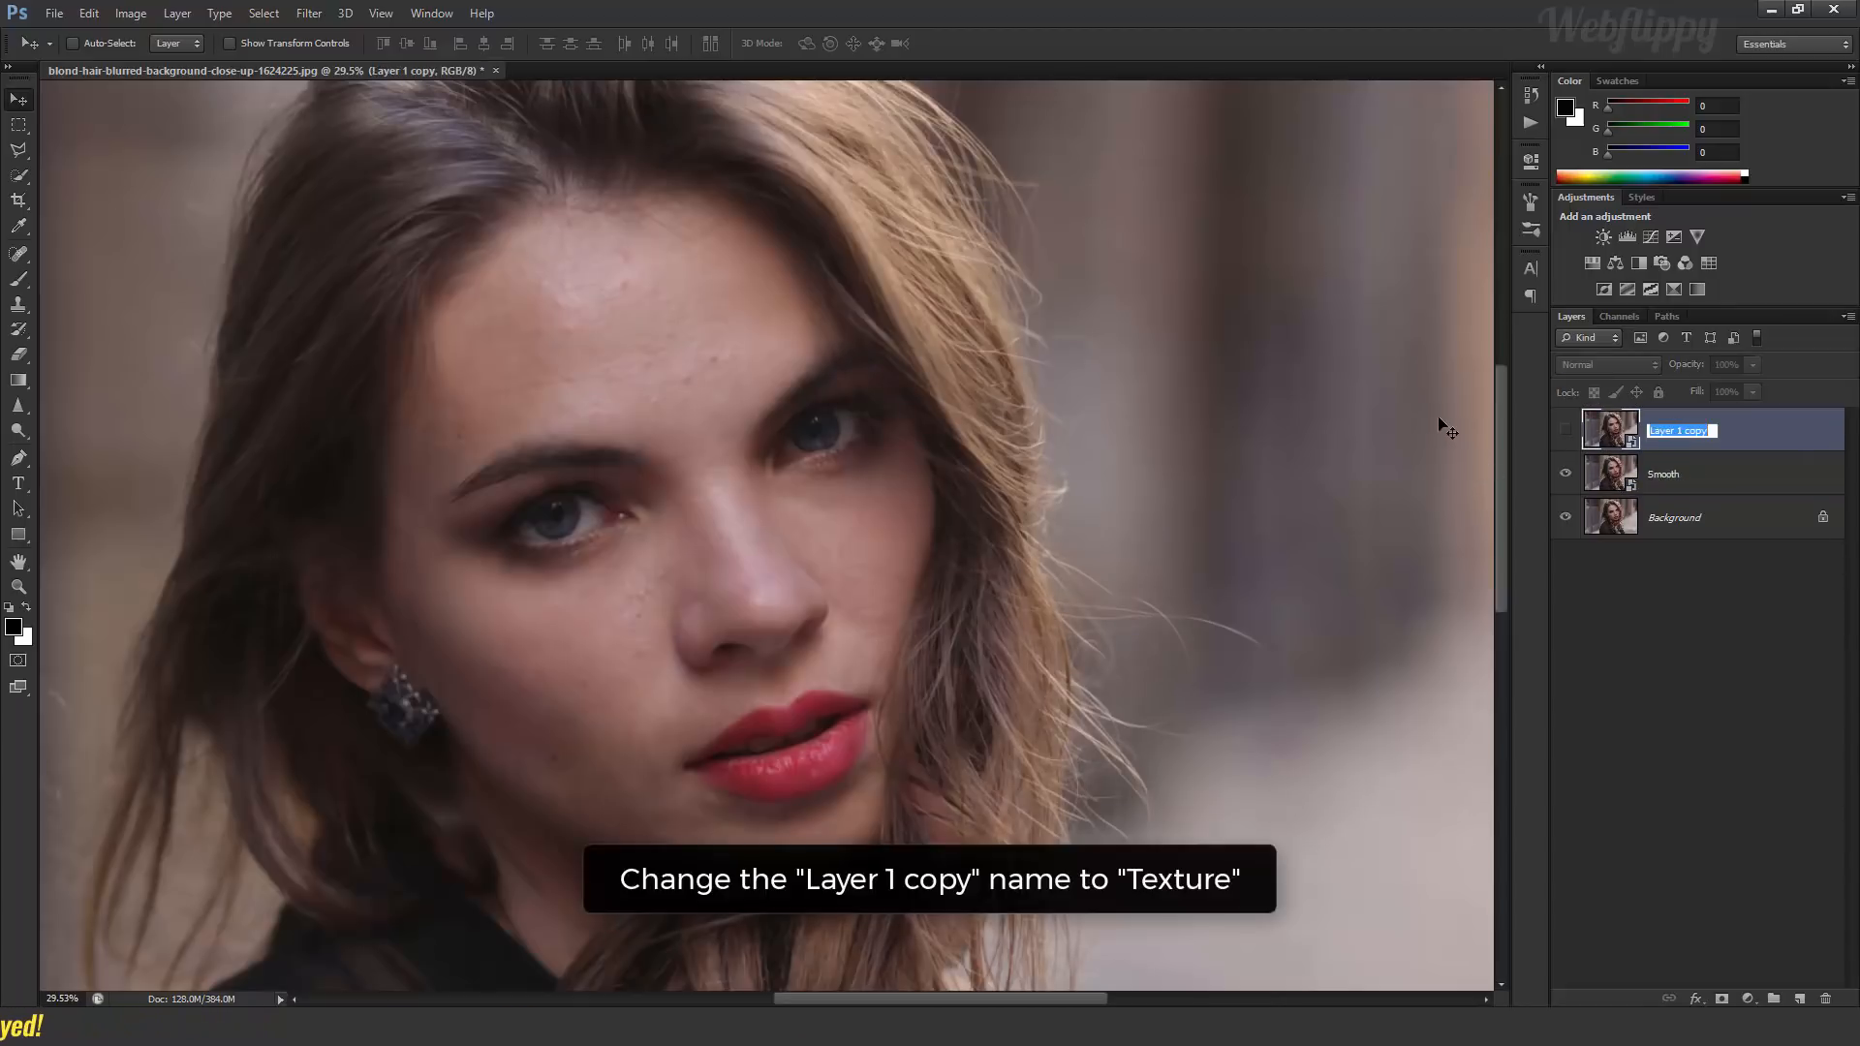
{"action": "type", "text": "Texture"}
{"action": "key", "text": "Return"}
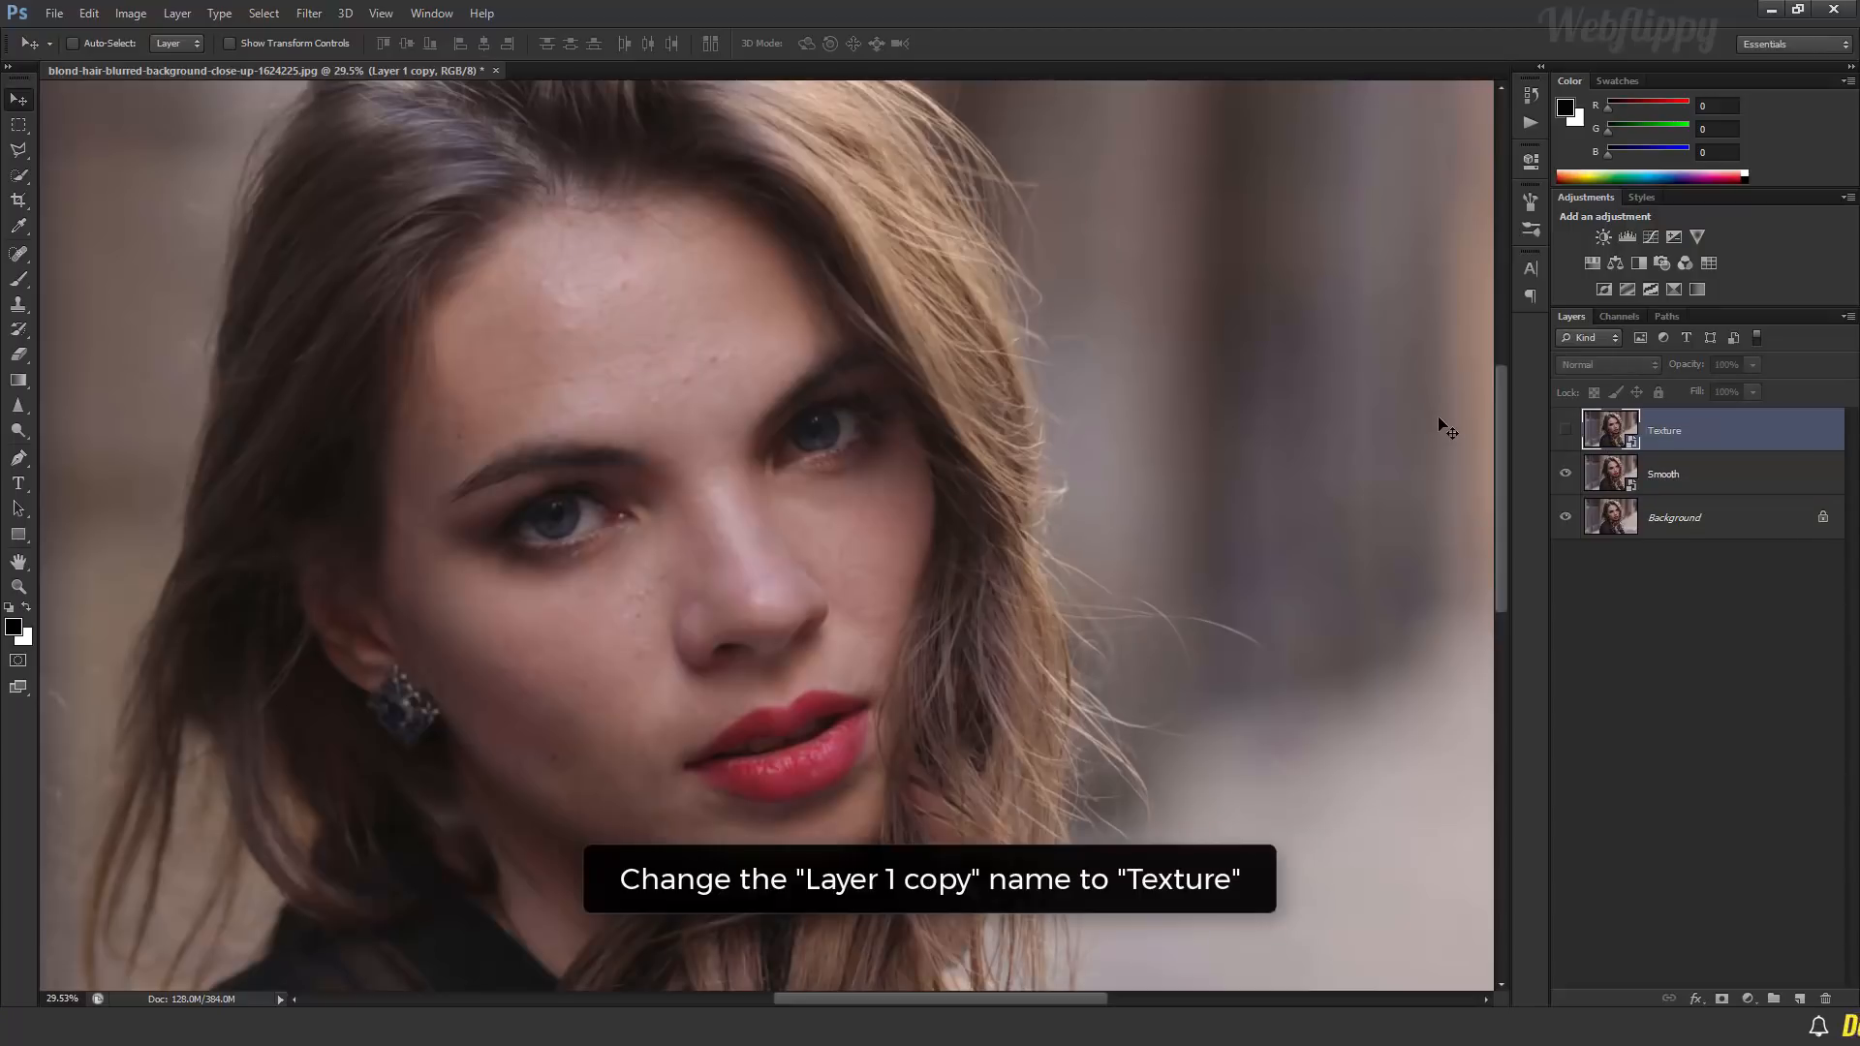
Apply a Gaussian Blur with a radius of about 33.2 pixels to the Smooth layer.
{"action": "left_click", "coordinate": [1689, 481]}
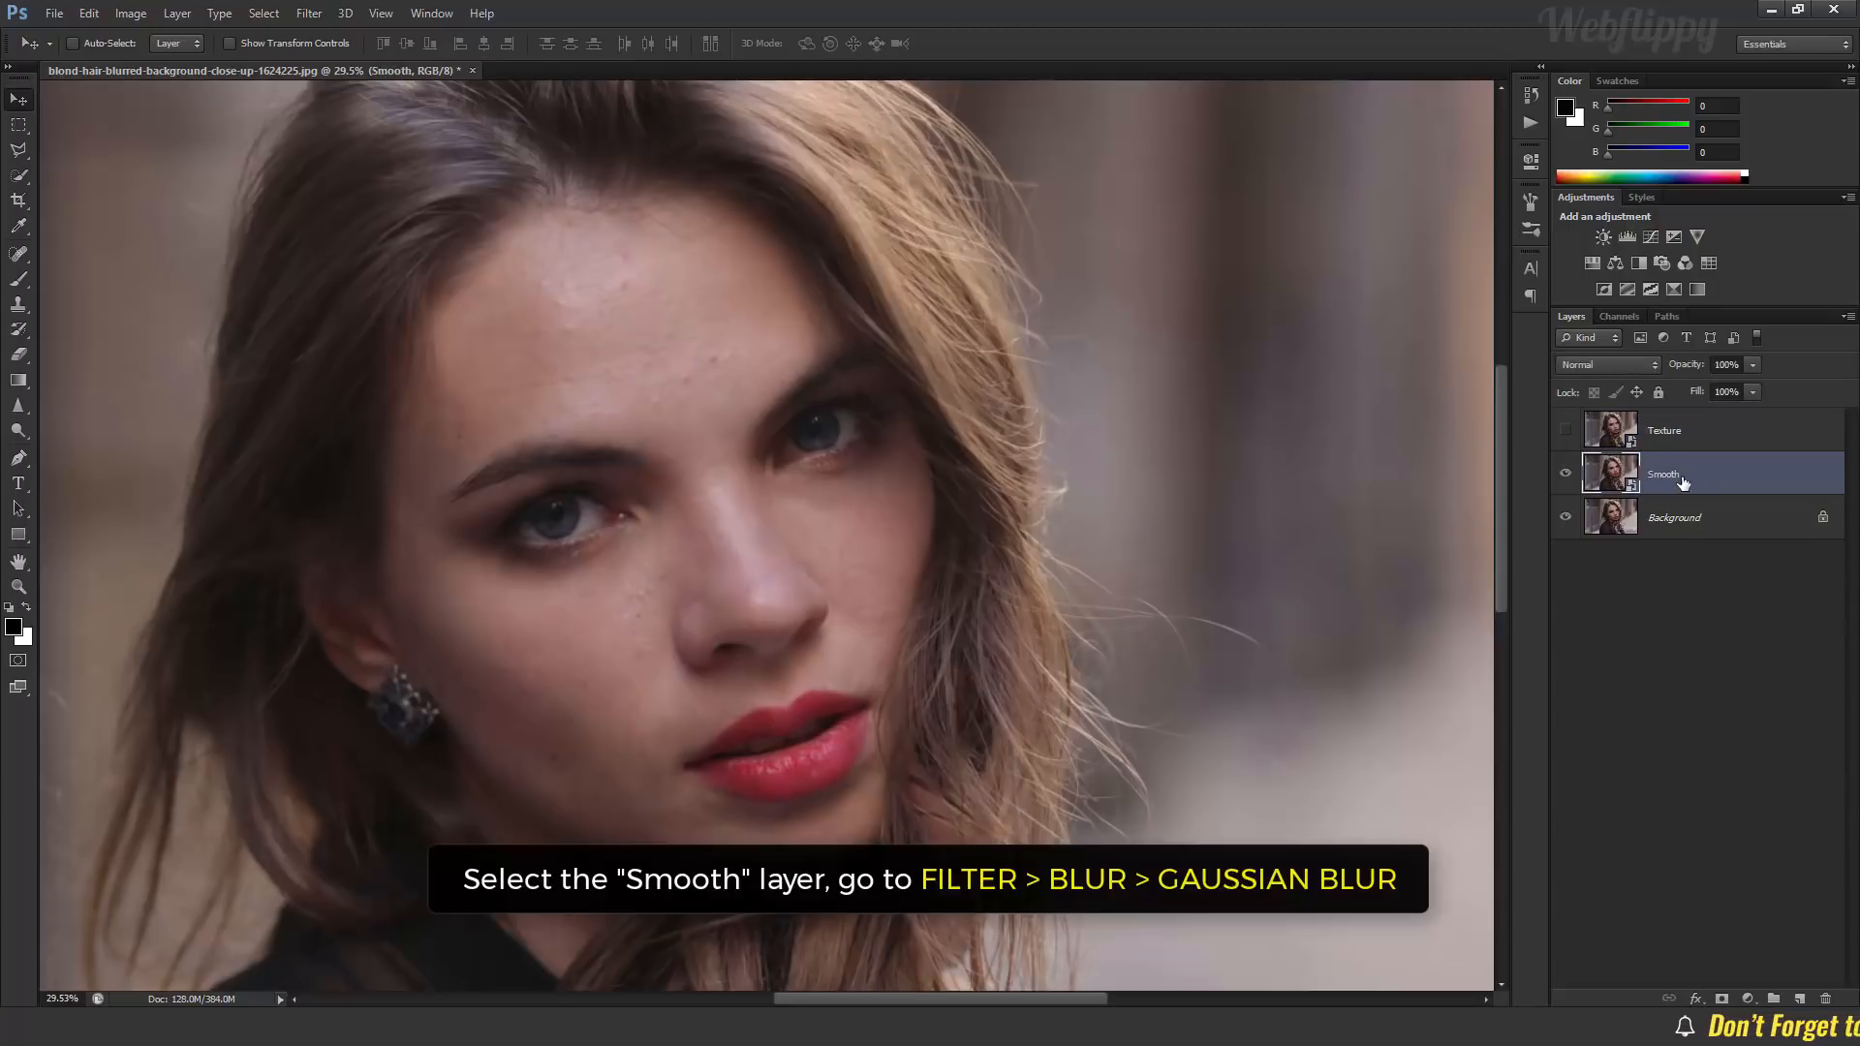
{"action": "left_click", "coordinate": [312, 14]}
{"action": "mouse_move", "coordinate": [411, 211]}
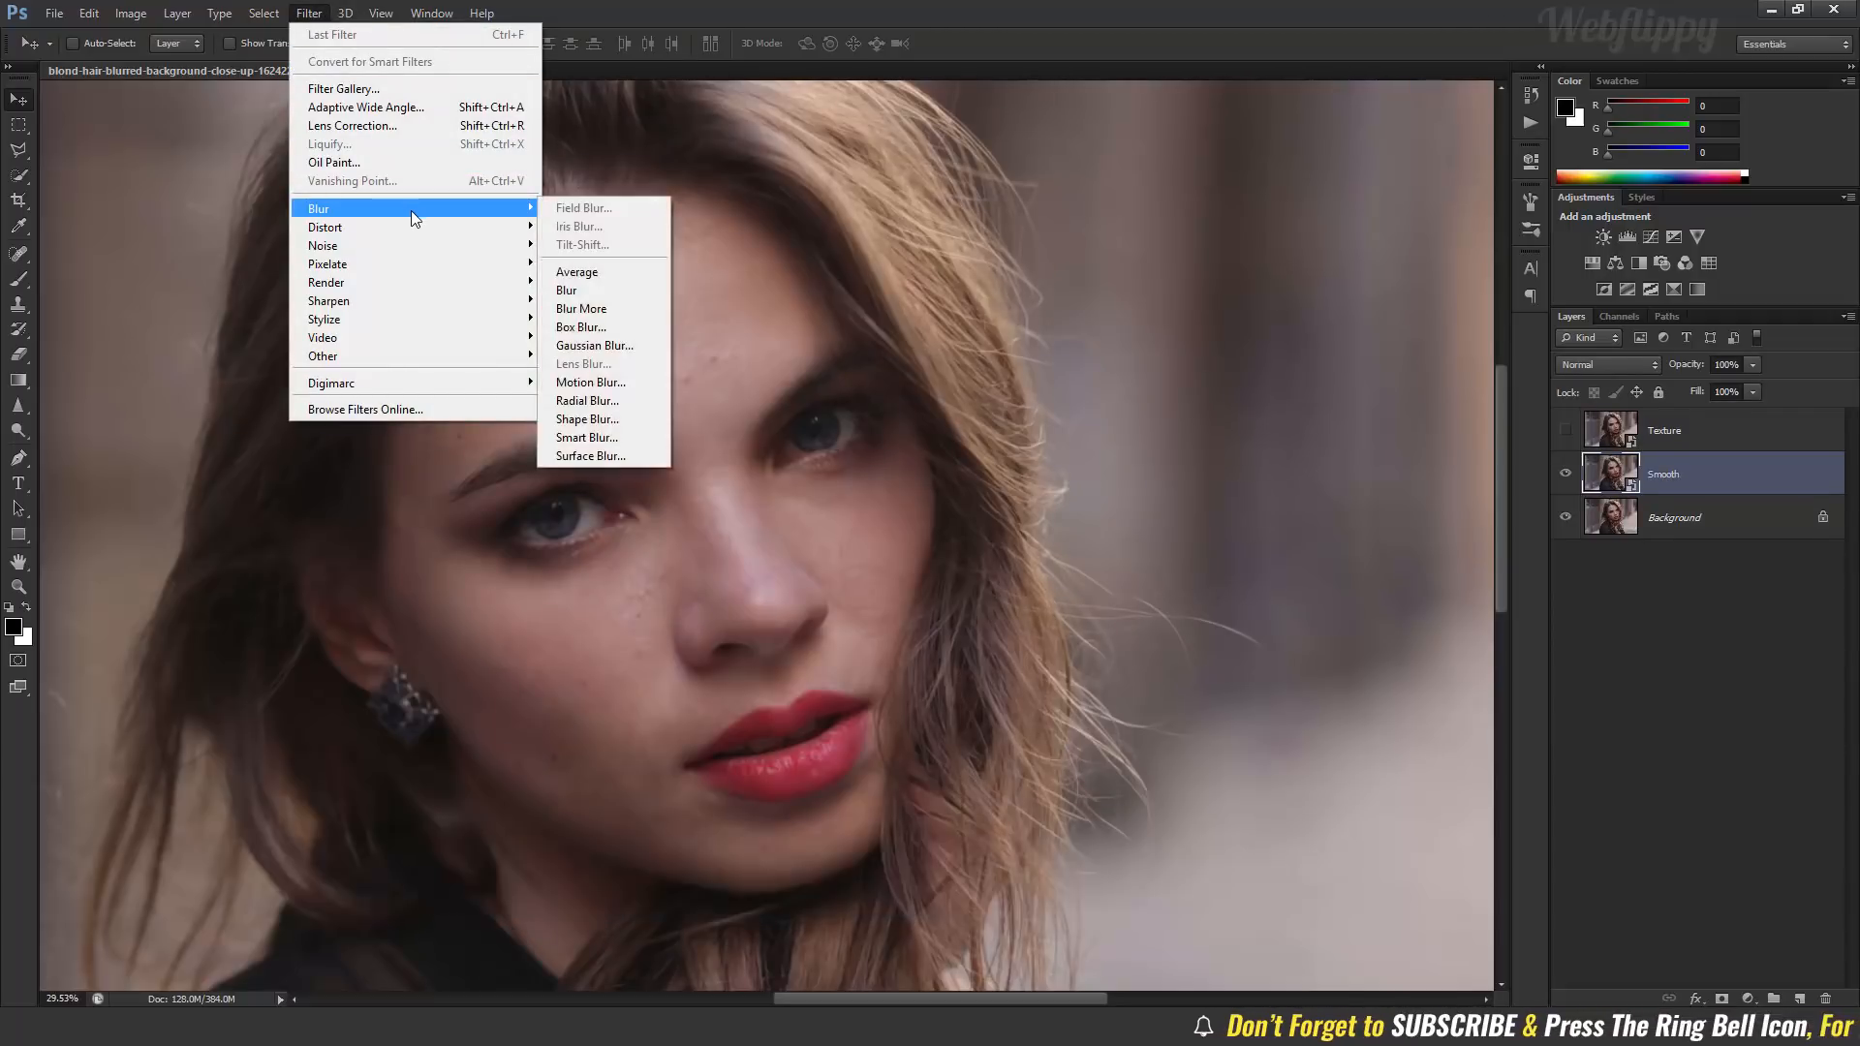
{"action": "left_click", "coordinate": [630, 345]}
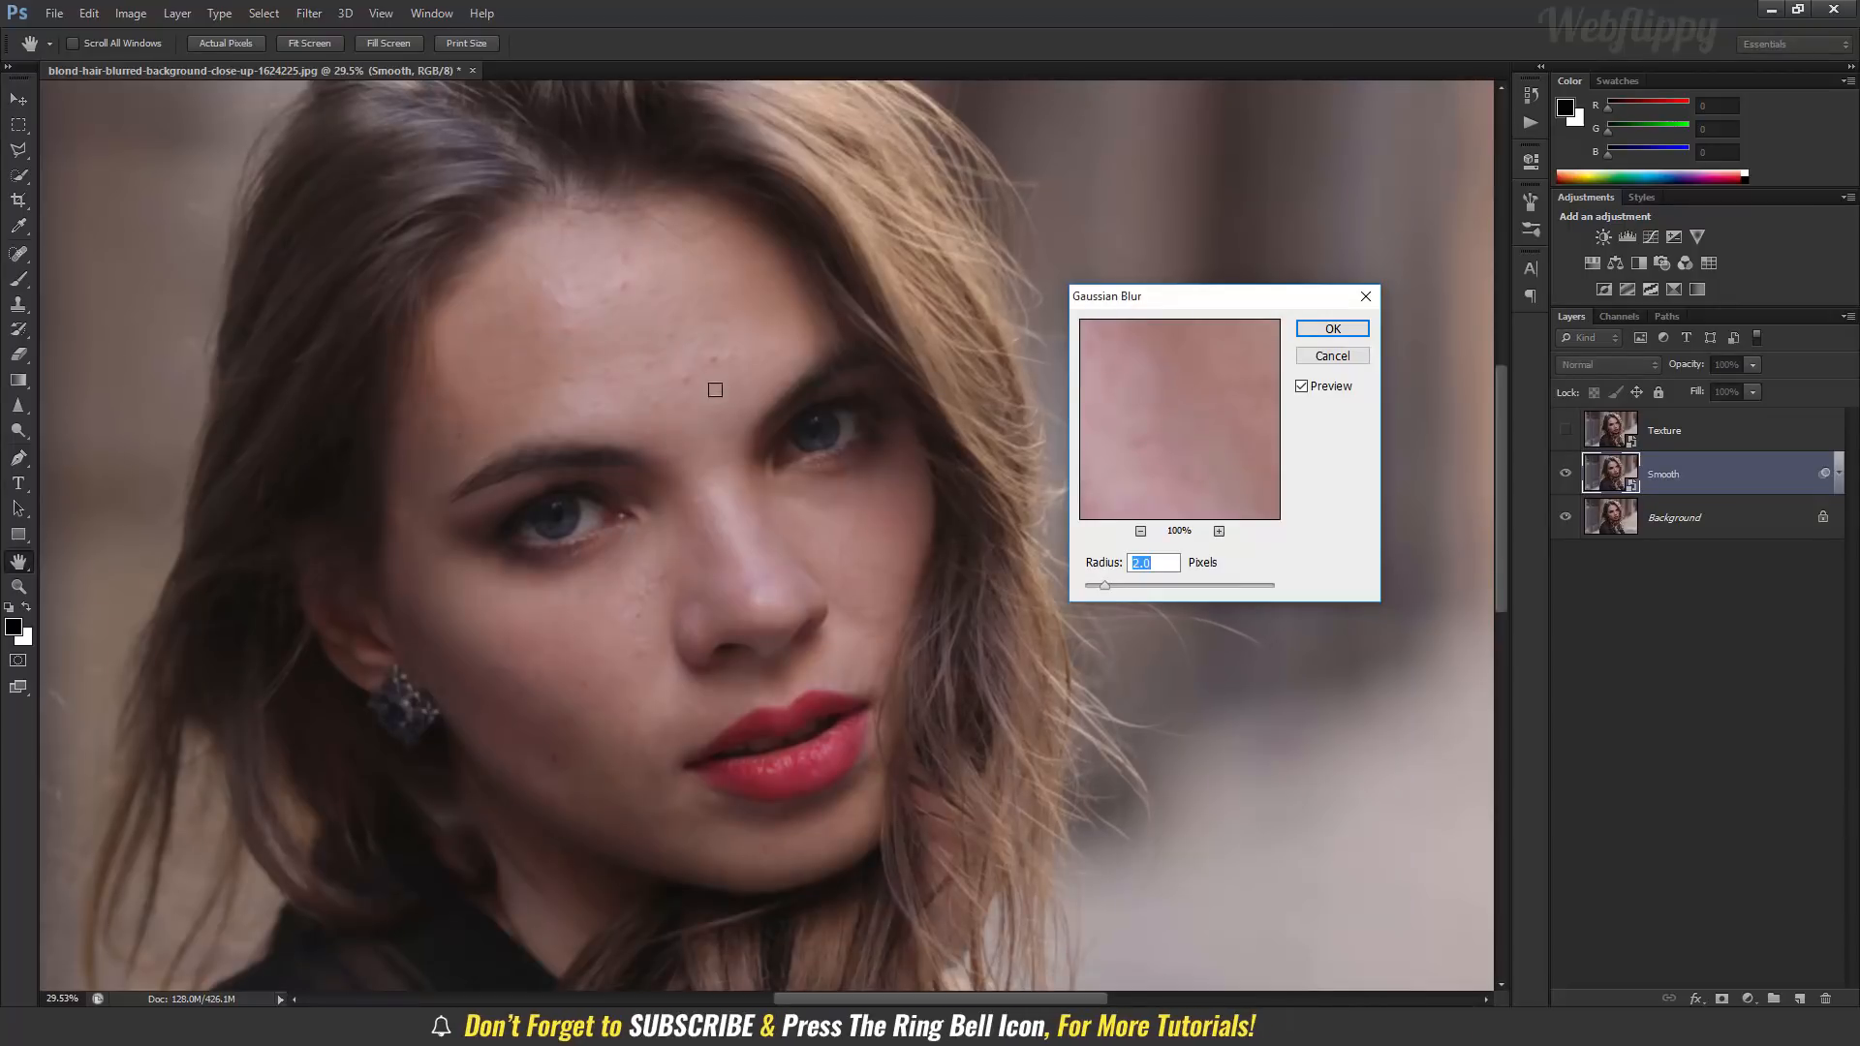
{"action": "left_click", "coordinate": [688, 380]}
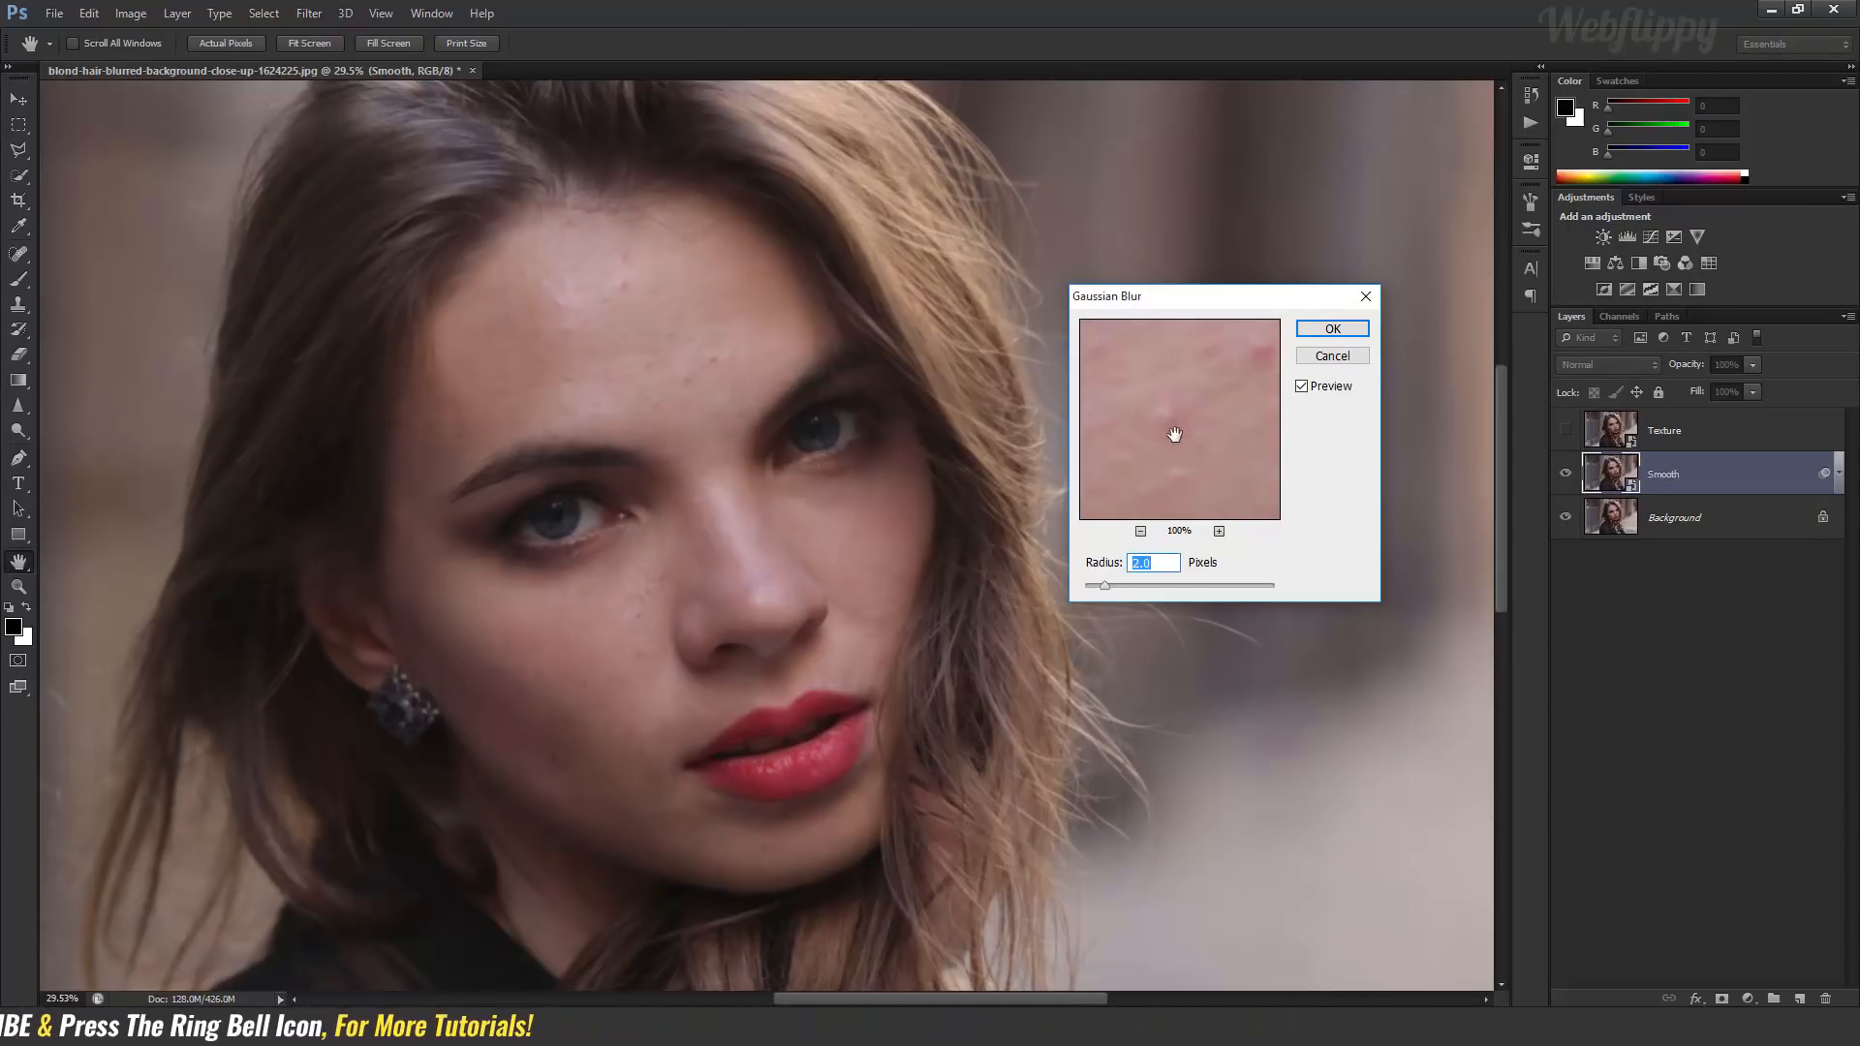
{"action": "left_click_drag", "start_coordinate": [1105, 586], "coordinate": [1172, 586]}
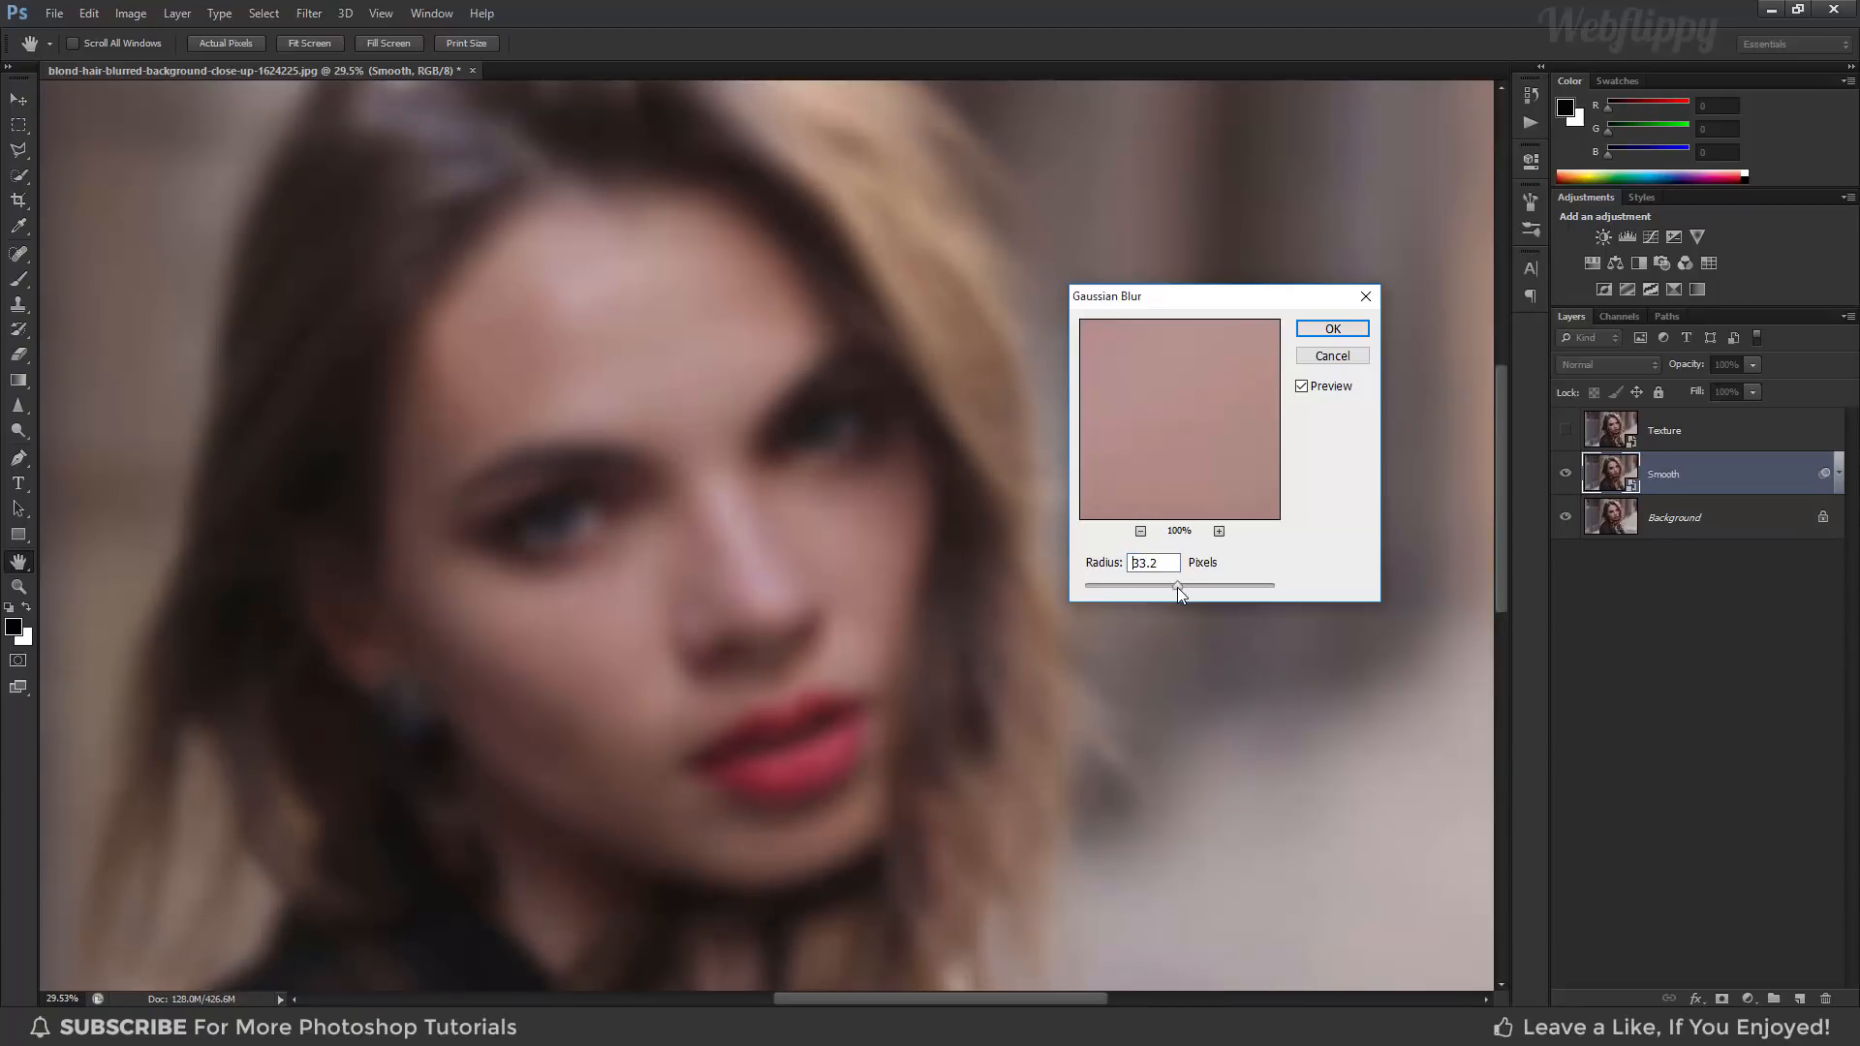
{"action": "left_click", "coordinate": [1323, 330]}
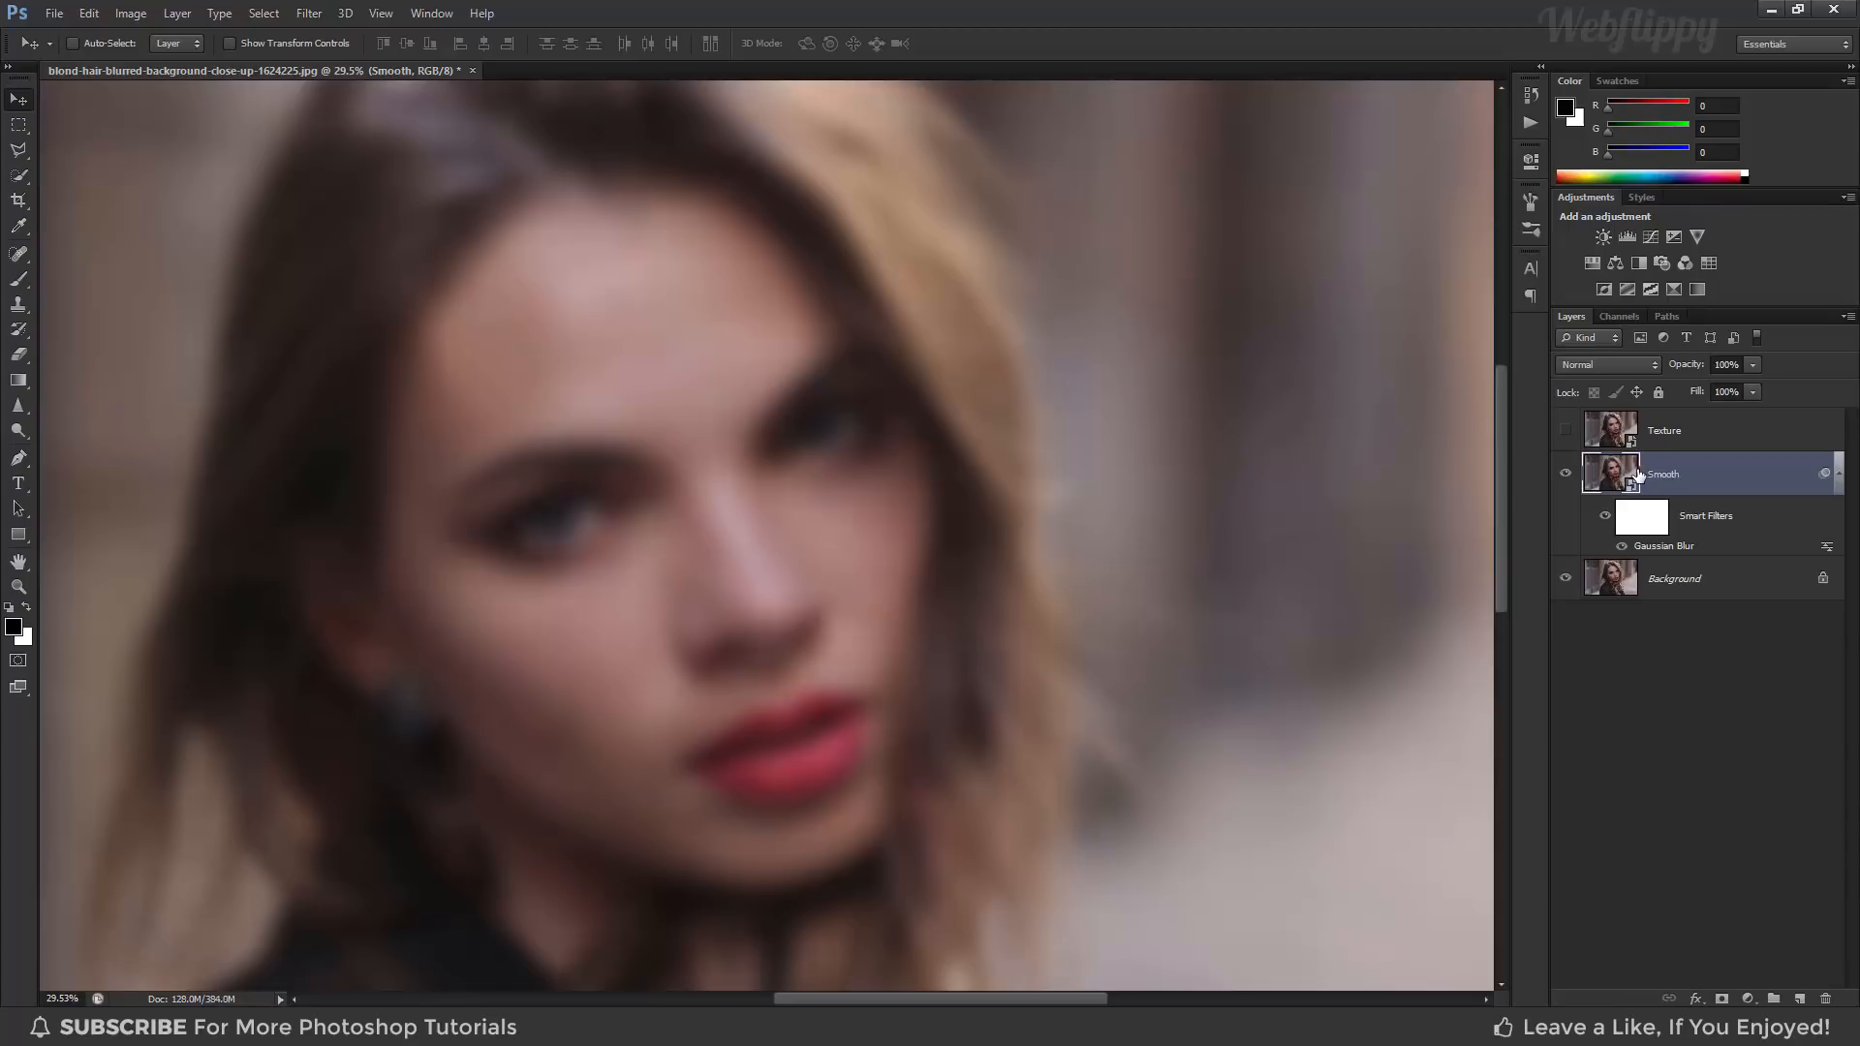
Make the Texture layer visible and apply a High Pass filter to it.
{"action": "left_click", "coordinate": [1567, 432]}
{"action": "left_click", "coordinate": [1659, 438]}
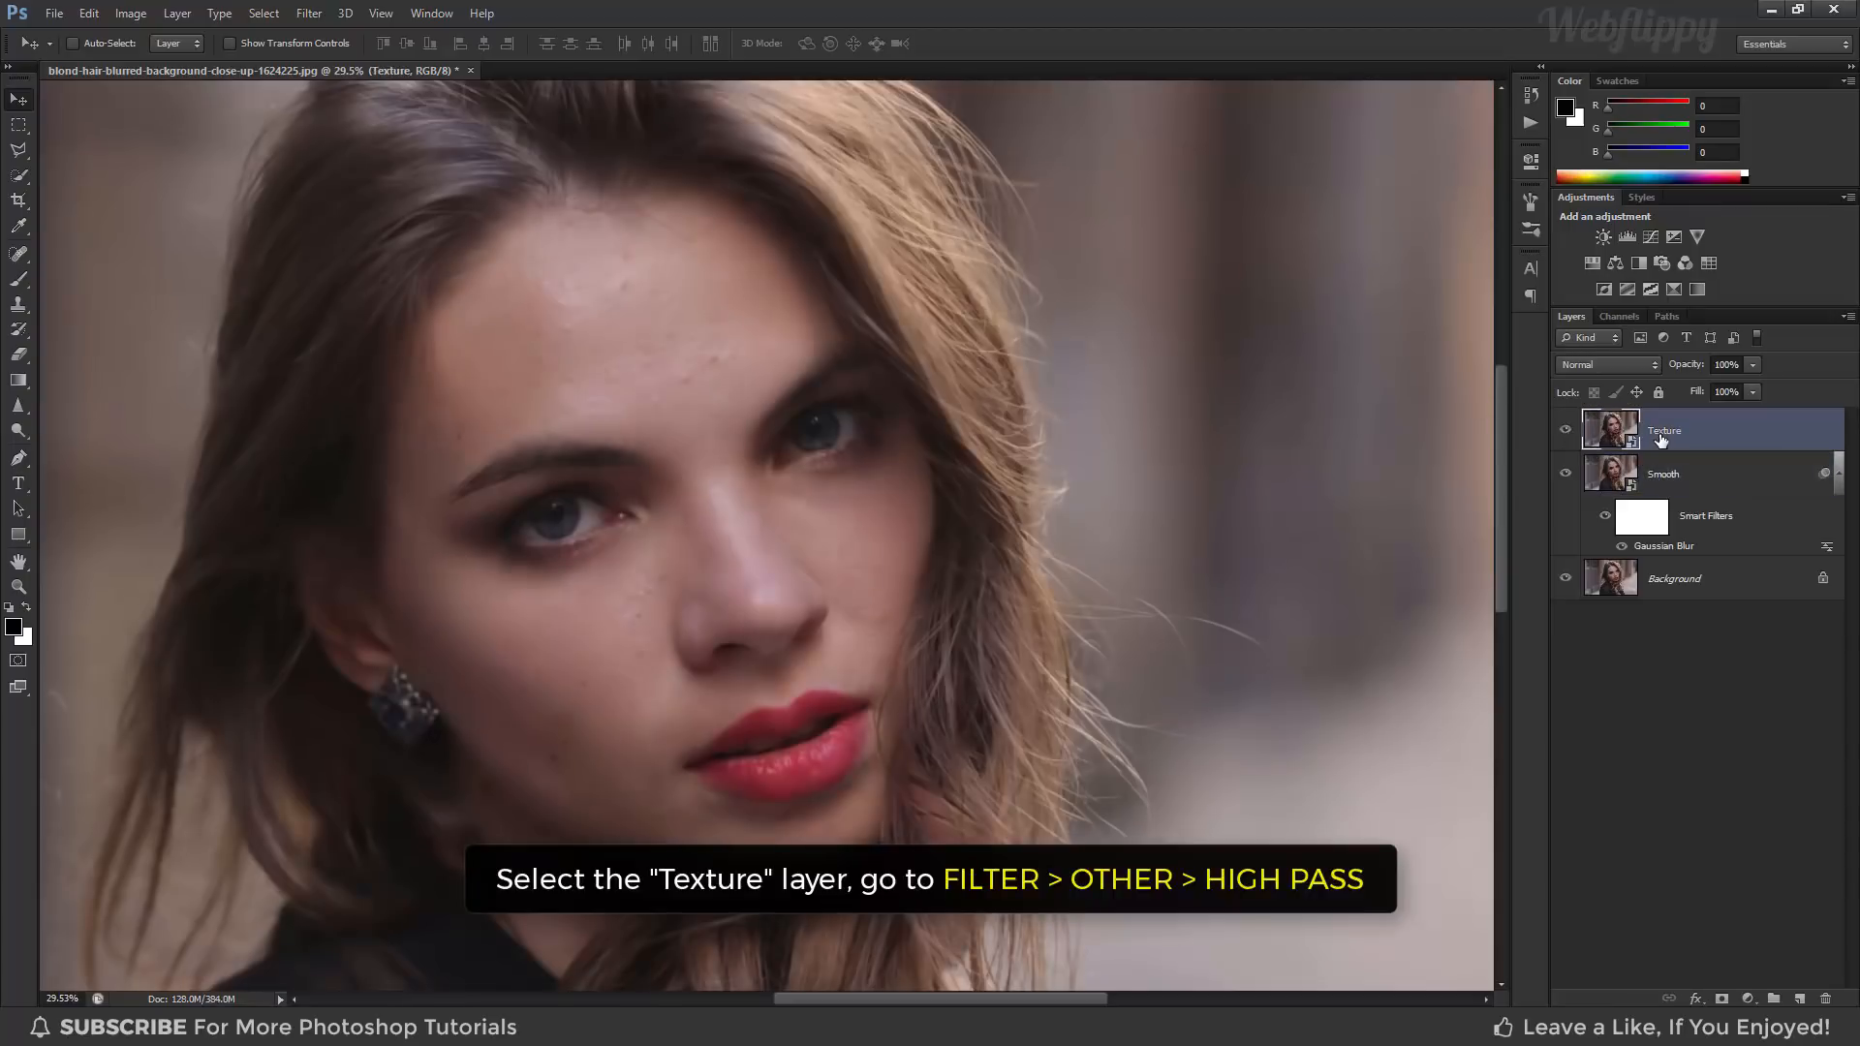
{"action": "left_click", "coordinate": [308, 13]}
{"action": "mouse_move", "coordinate": [438, 357]}
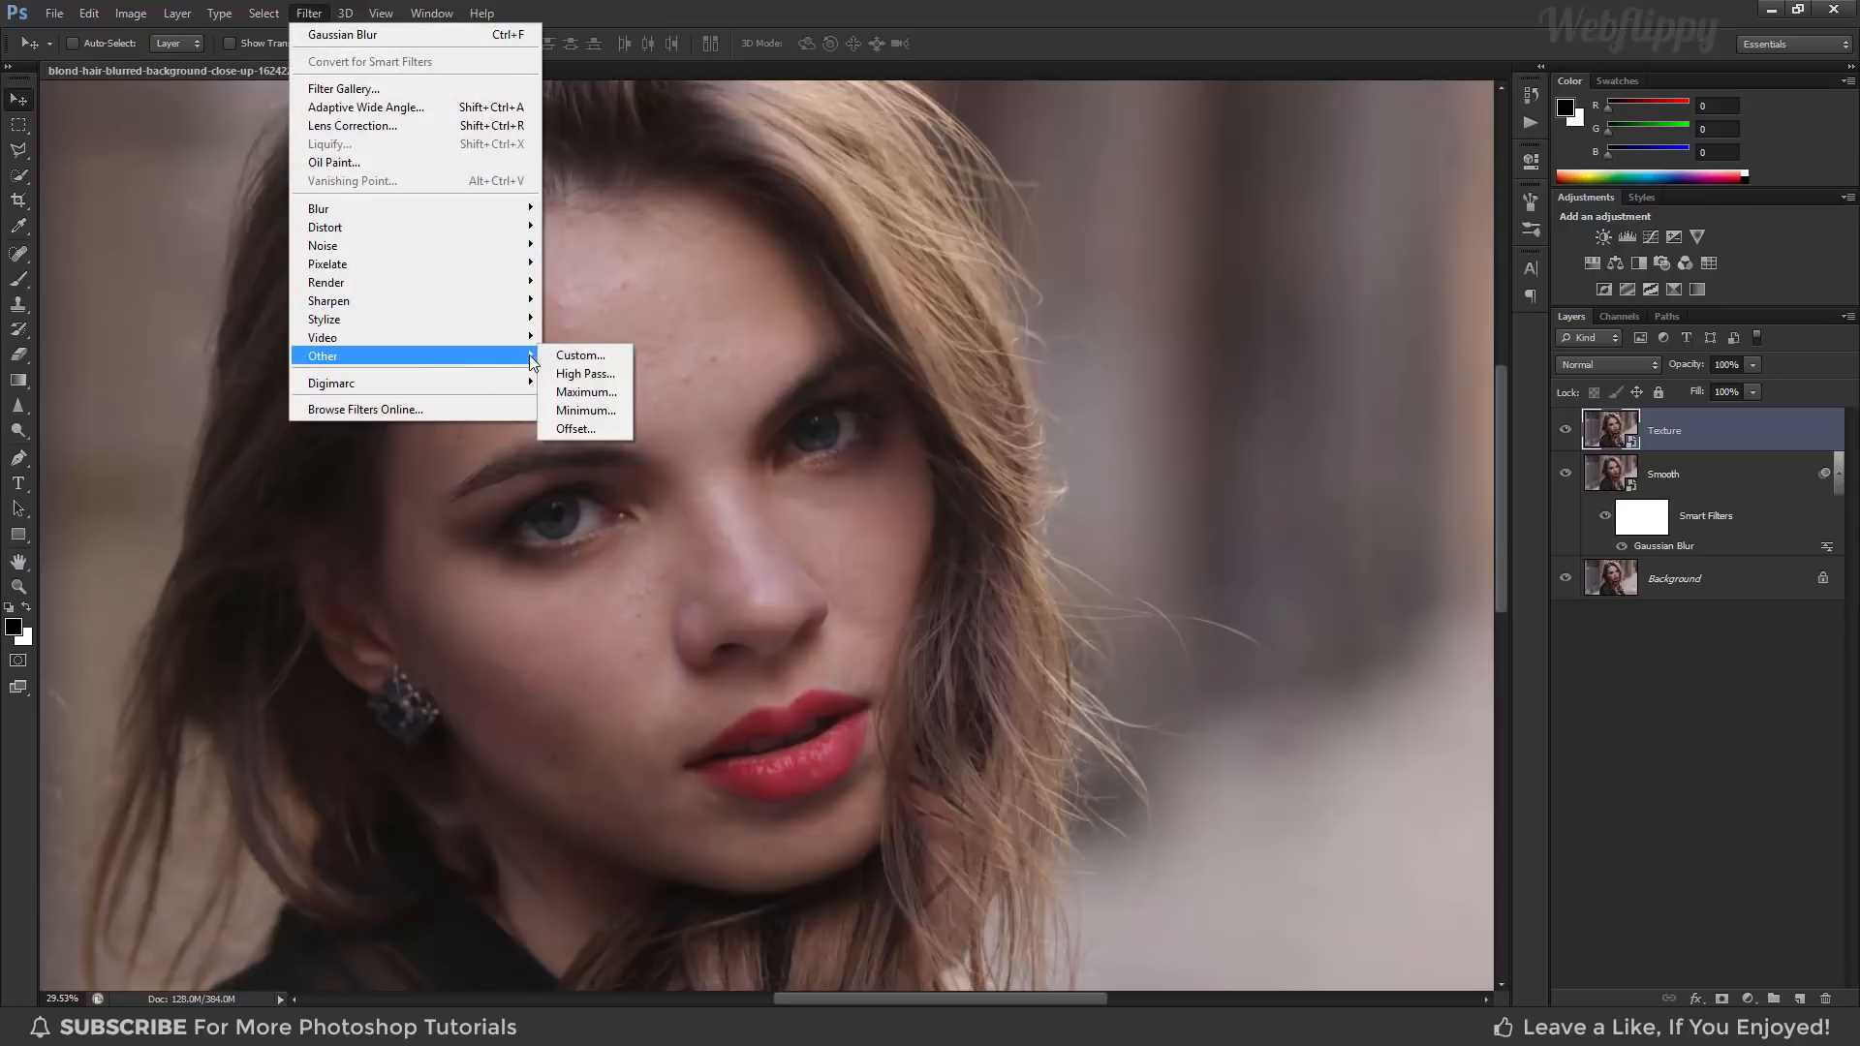
{"action": "left_click", "coordinate": [576, 375]}
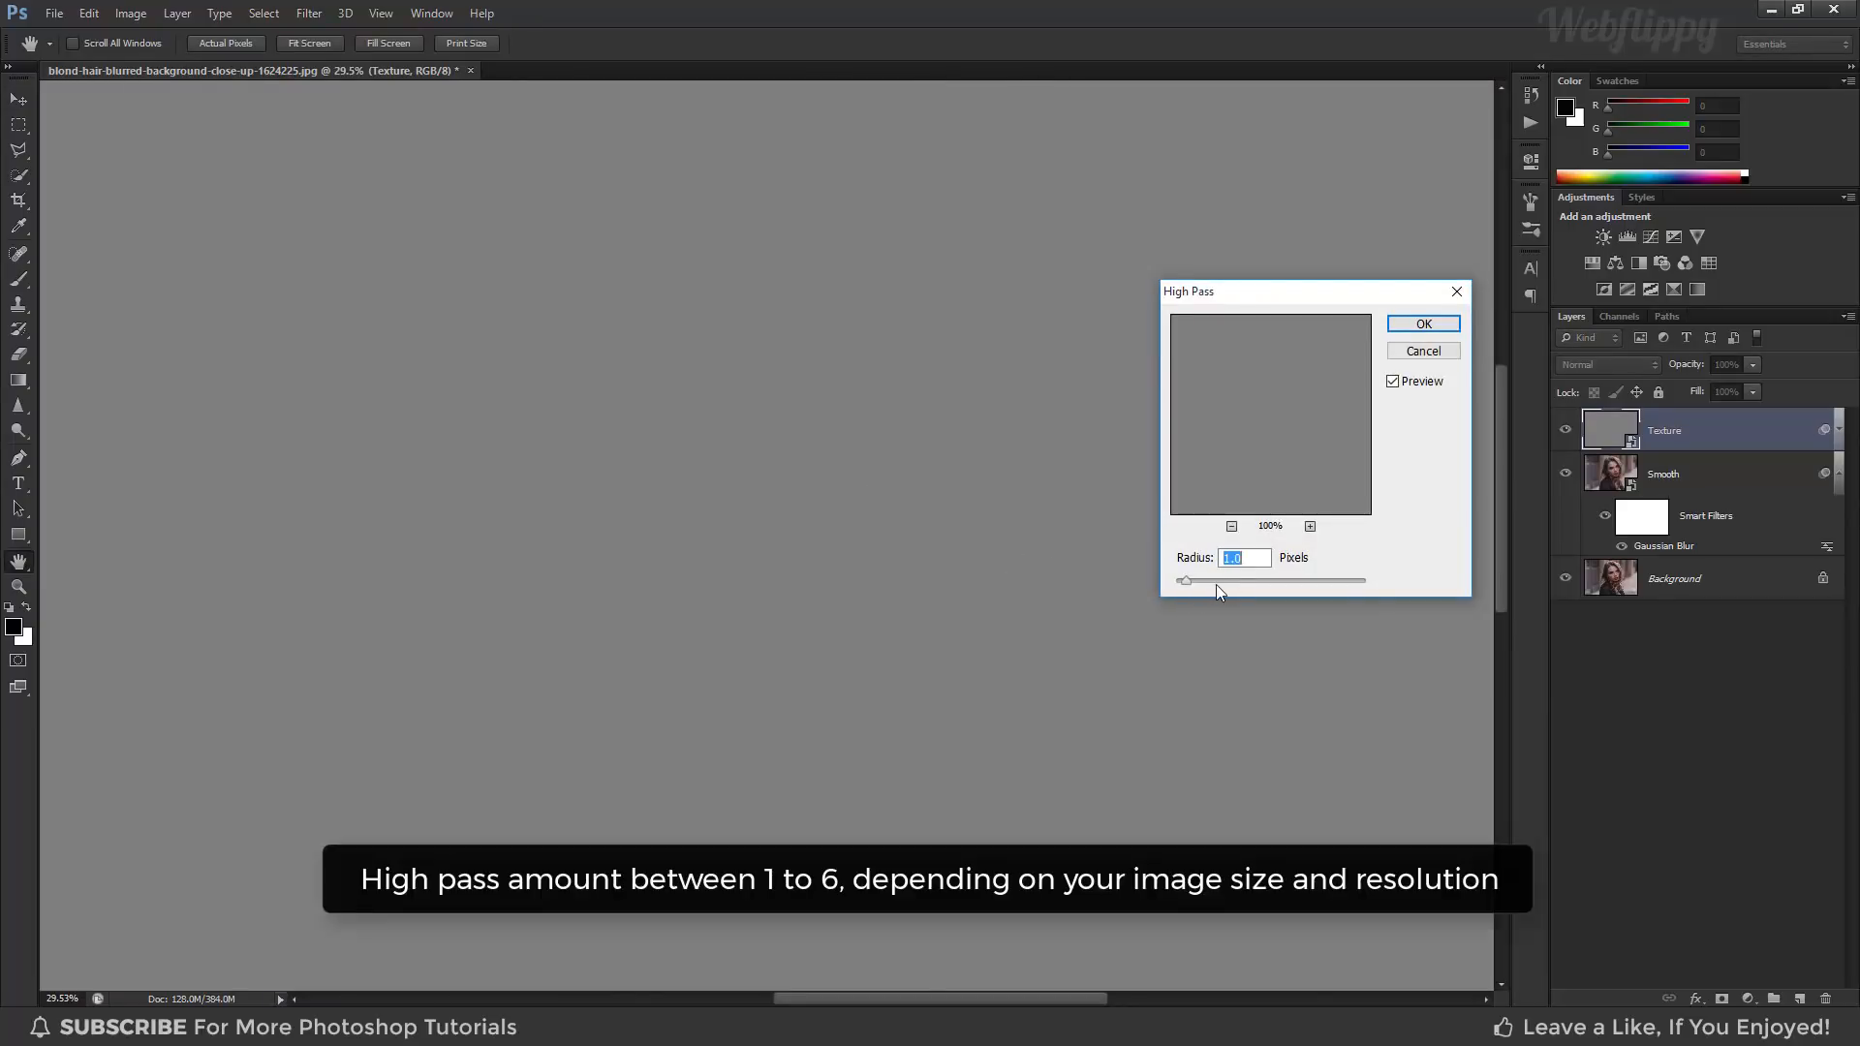
{"action": "left_click_drag", "start_coordinate": [1207, 585], "coordinate": [1211, 584]}
{"action": "left_click_drag", "start_coordinate": [1215, 584], "coordinate": [1215, 584]}
{"action": "left_click", "coordinate": [1424, 327]}
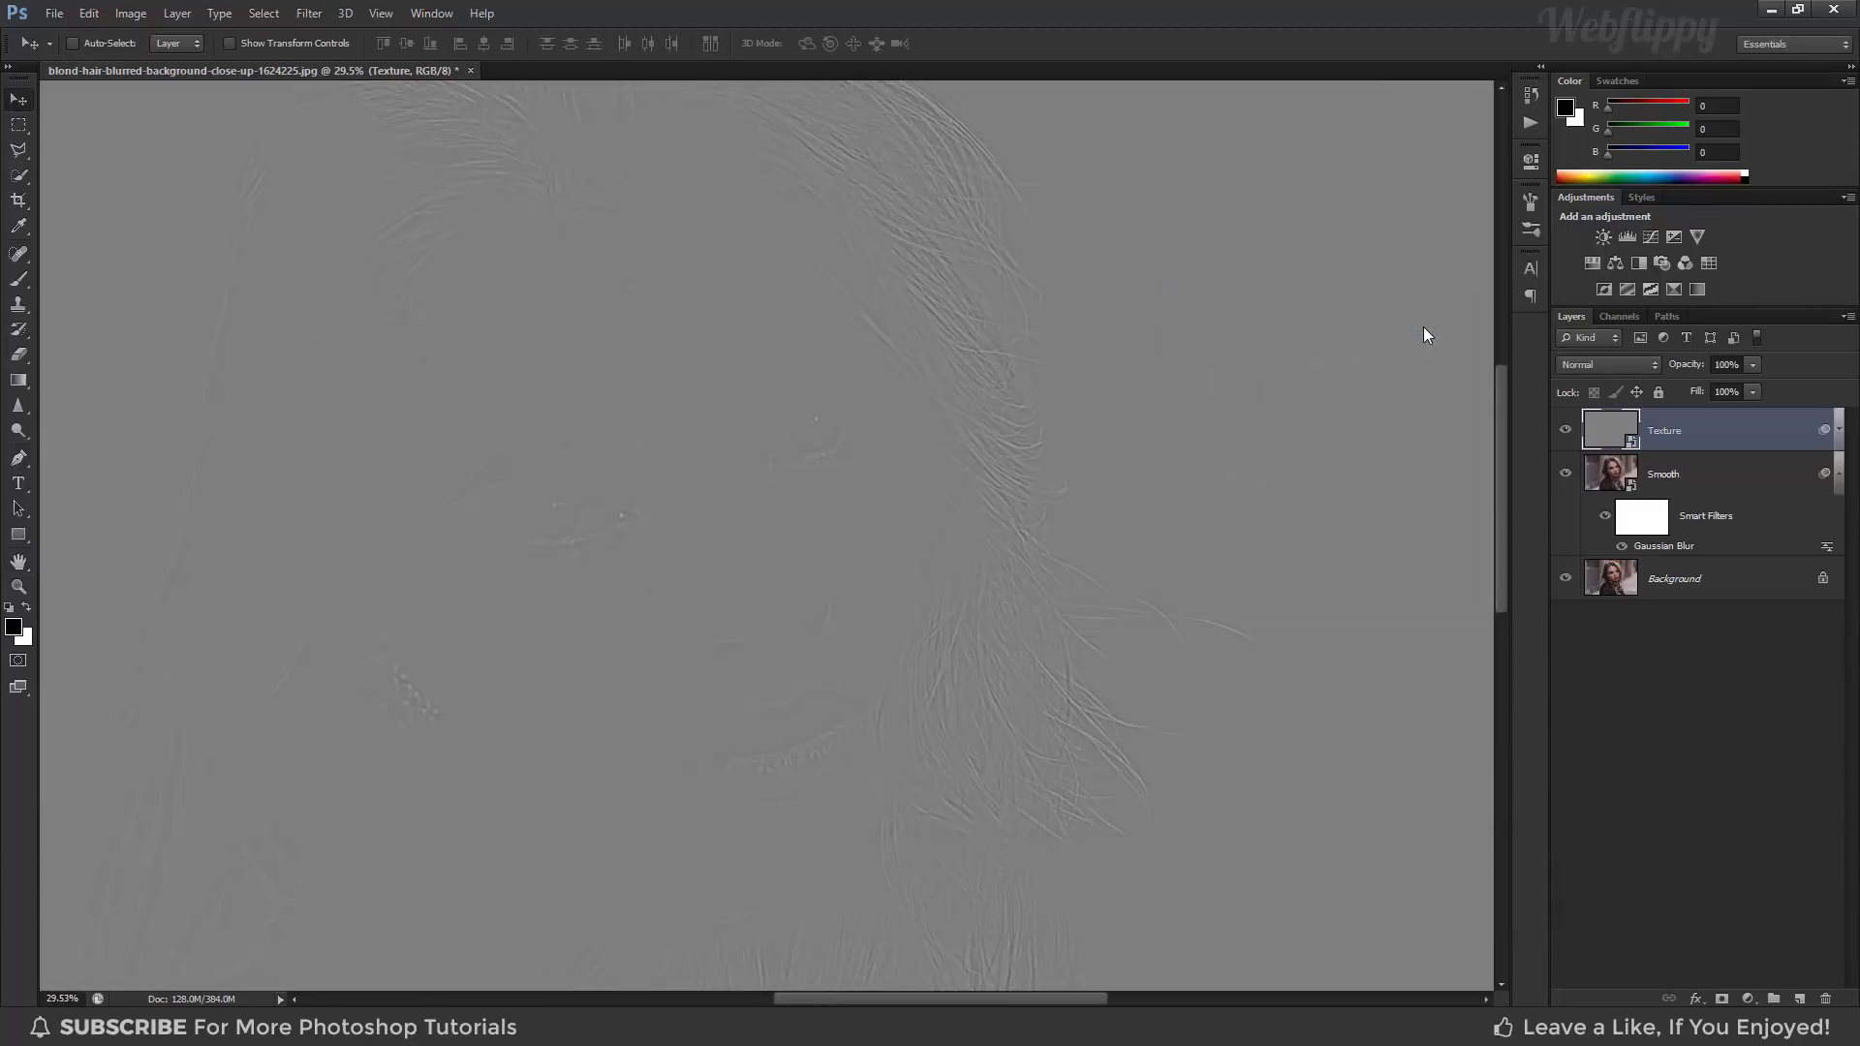
Set the Texture layer's blending mode to Linear Light and group it with the Smooth layer.
{"action": "left_click", "coordinate": [1589, 364]}
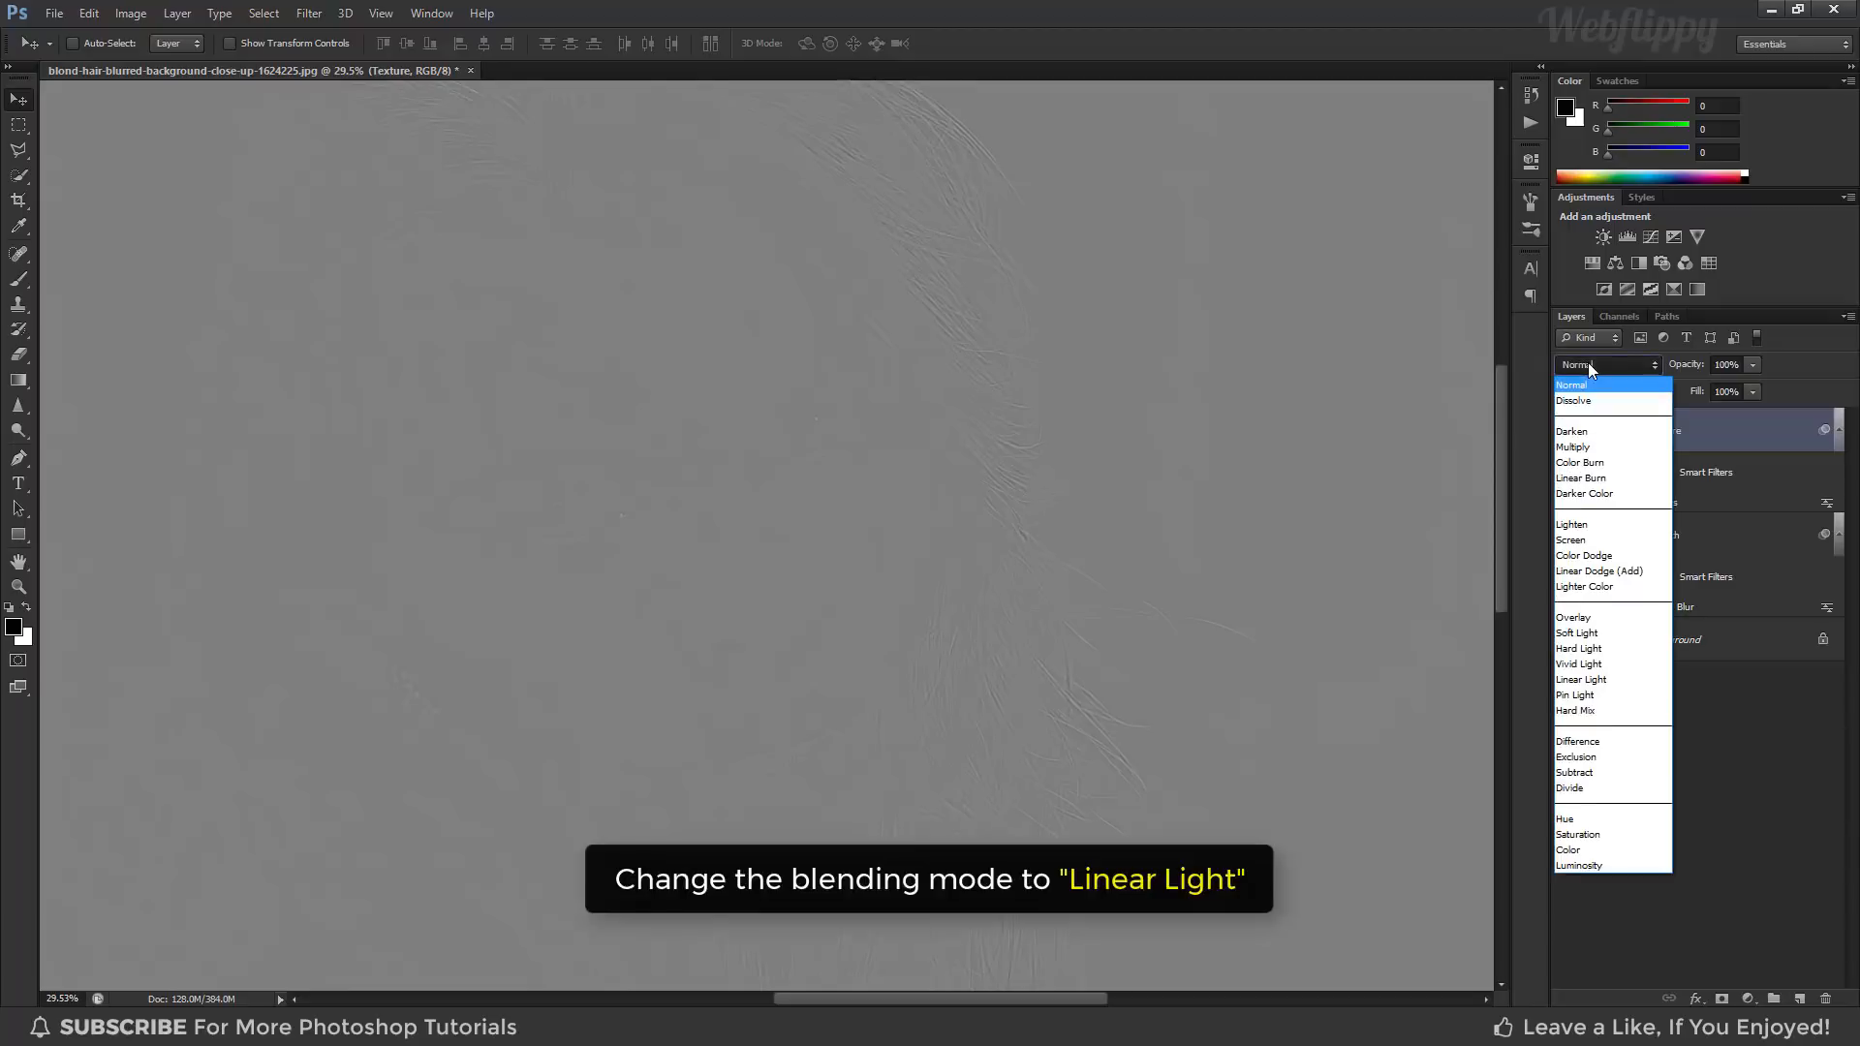
{"action": "left_click", "coordinate": [1641, 683]}
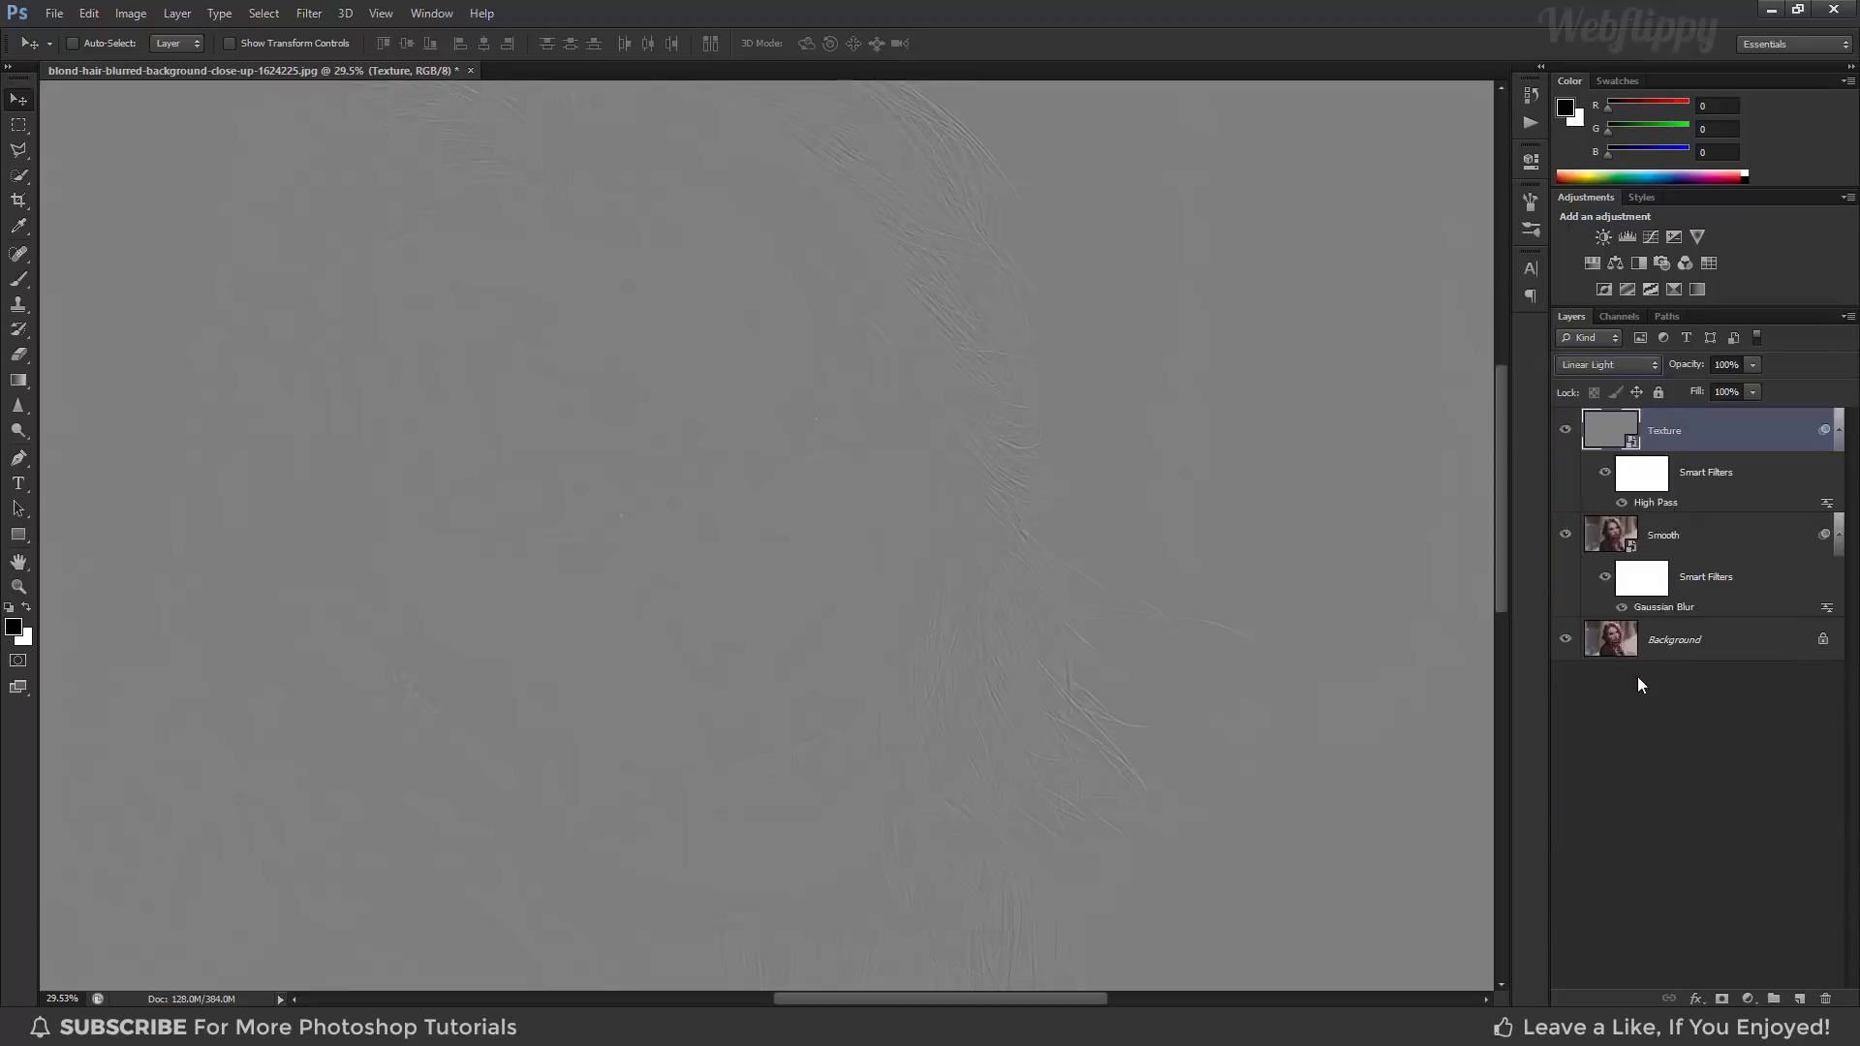
{"action": "left_click", "coordinate": [1696, 533], "text": "shift"}
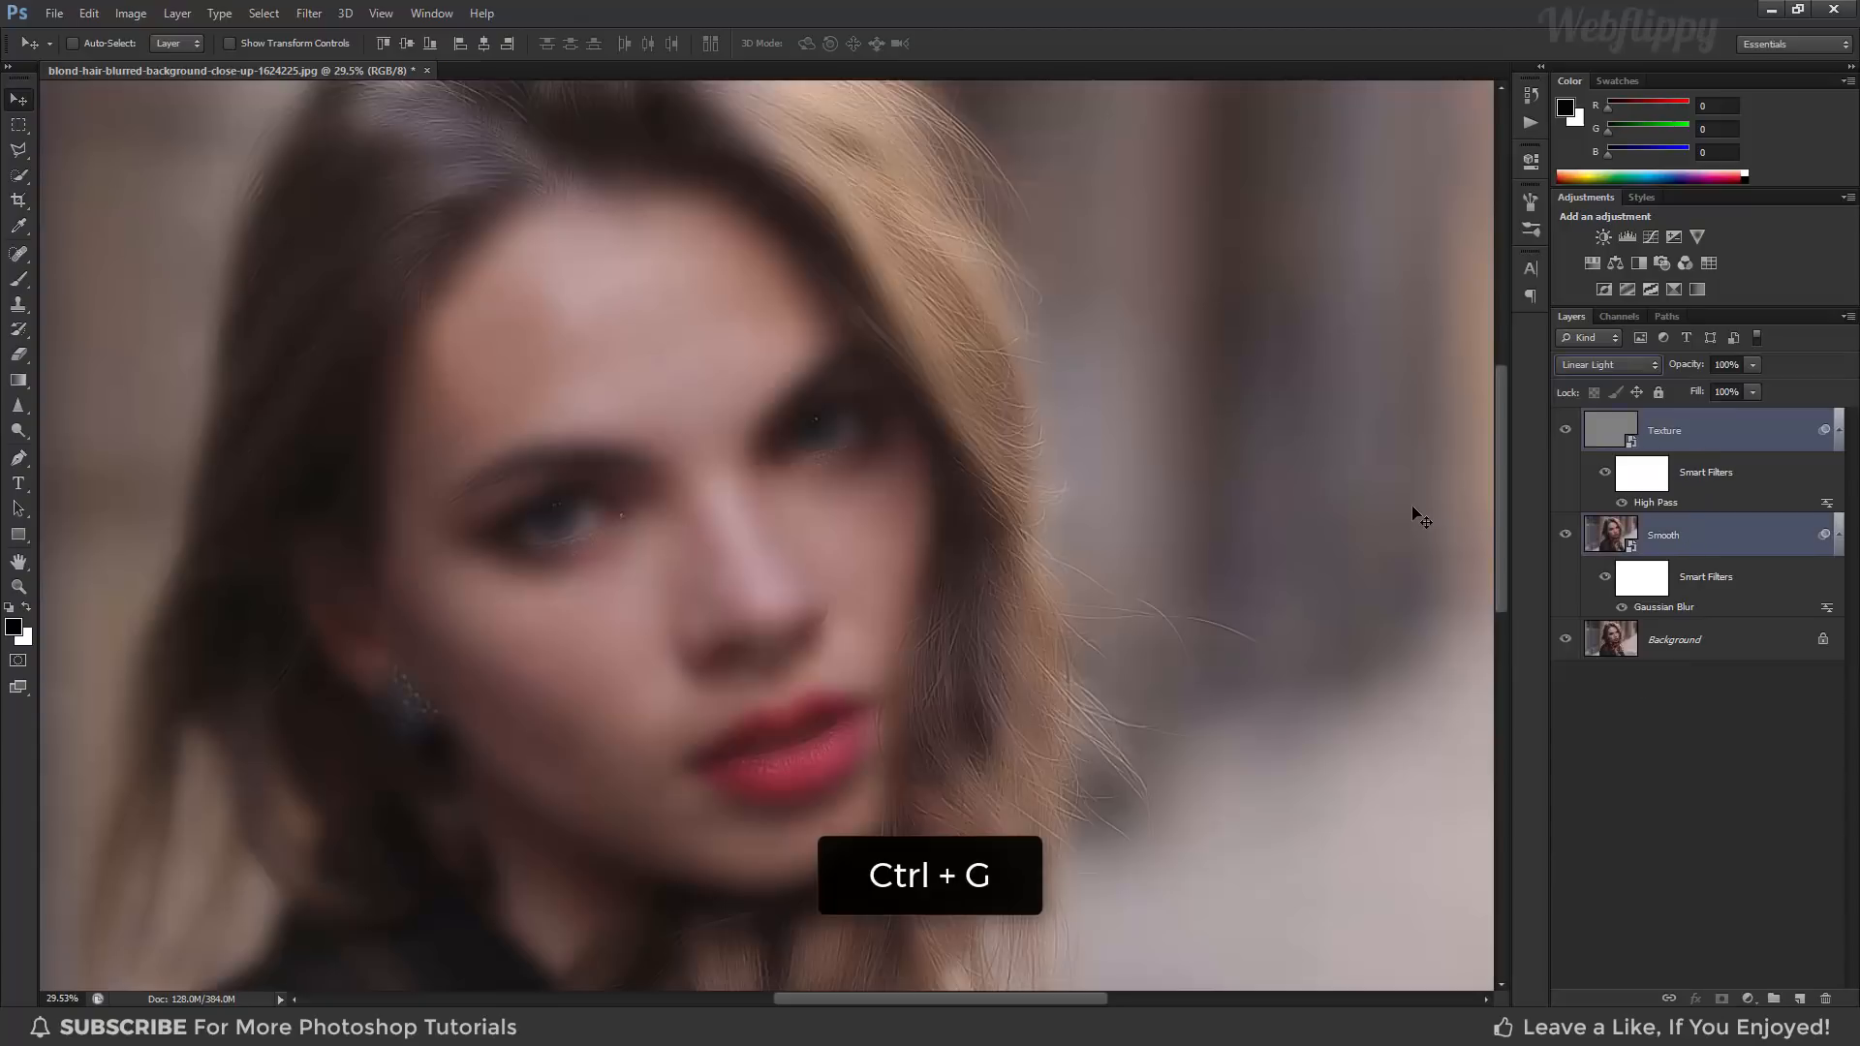
{"action": "key", "text": "ctrl+g"}
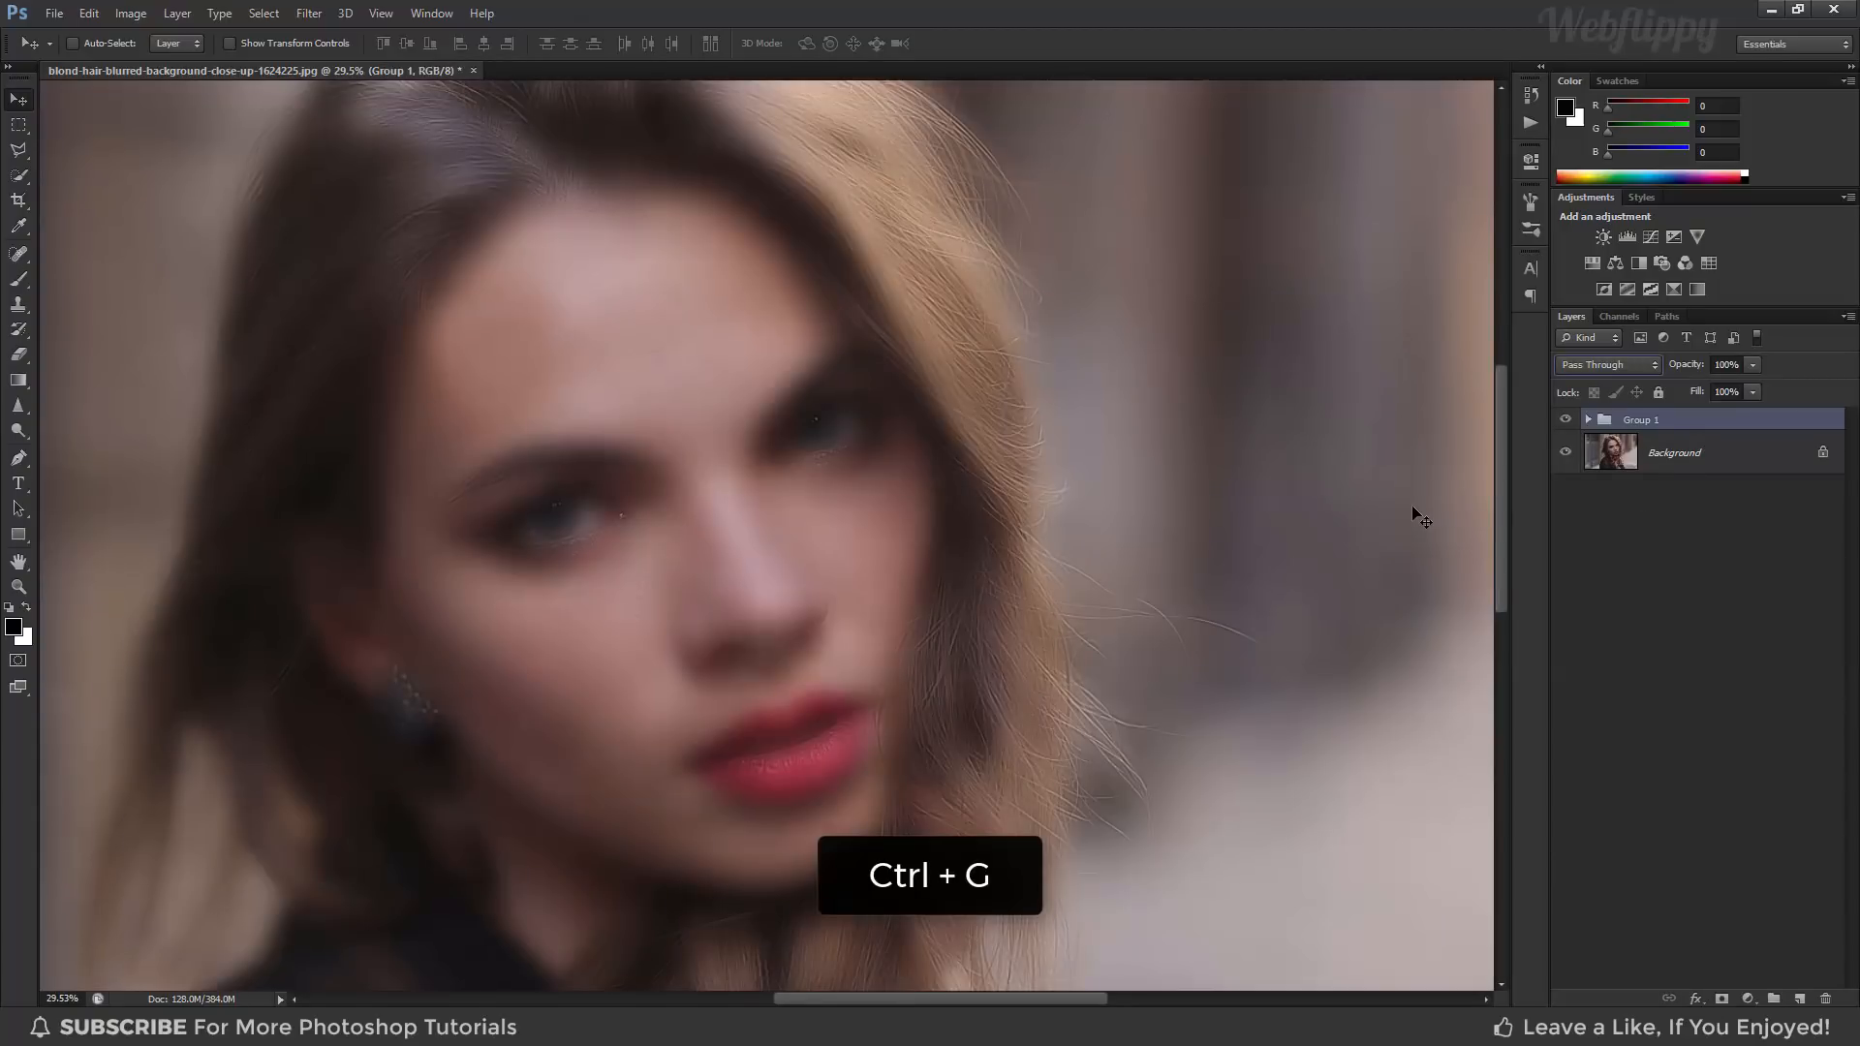
Compare the image with and without the new group, and add a black layer mask to the group.
{"action": "left_click", "coordinate": [1567, 420]}
{"action": "left_click", "coordinate": [1567, 421]}
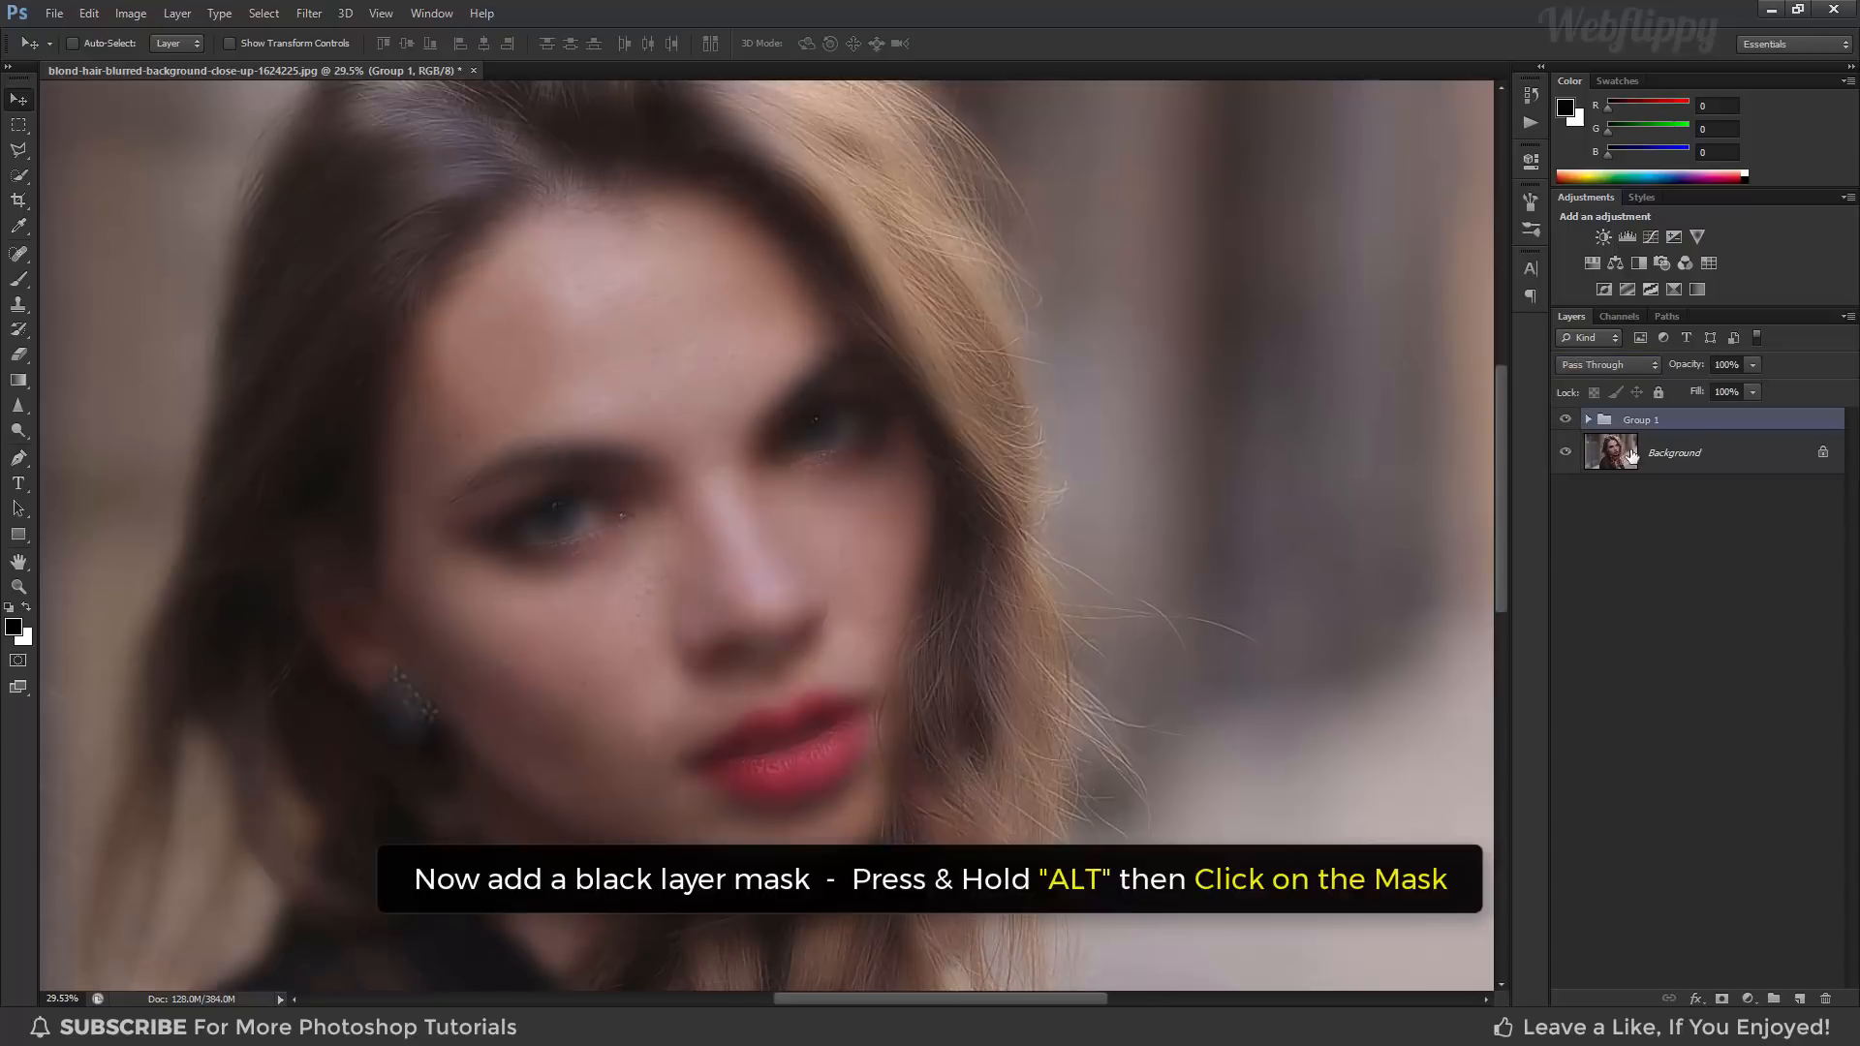
{"action": "left_click", "coordinate": [1721, 999], "text": "alt"}
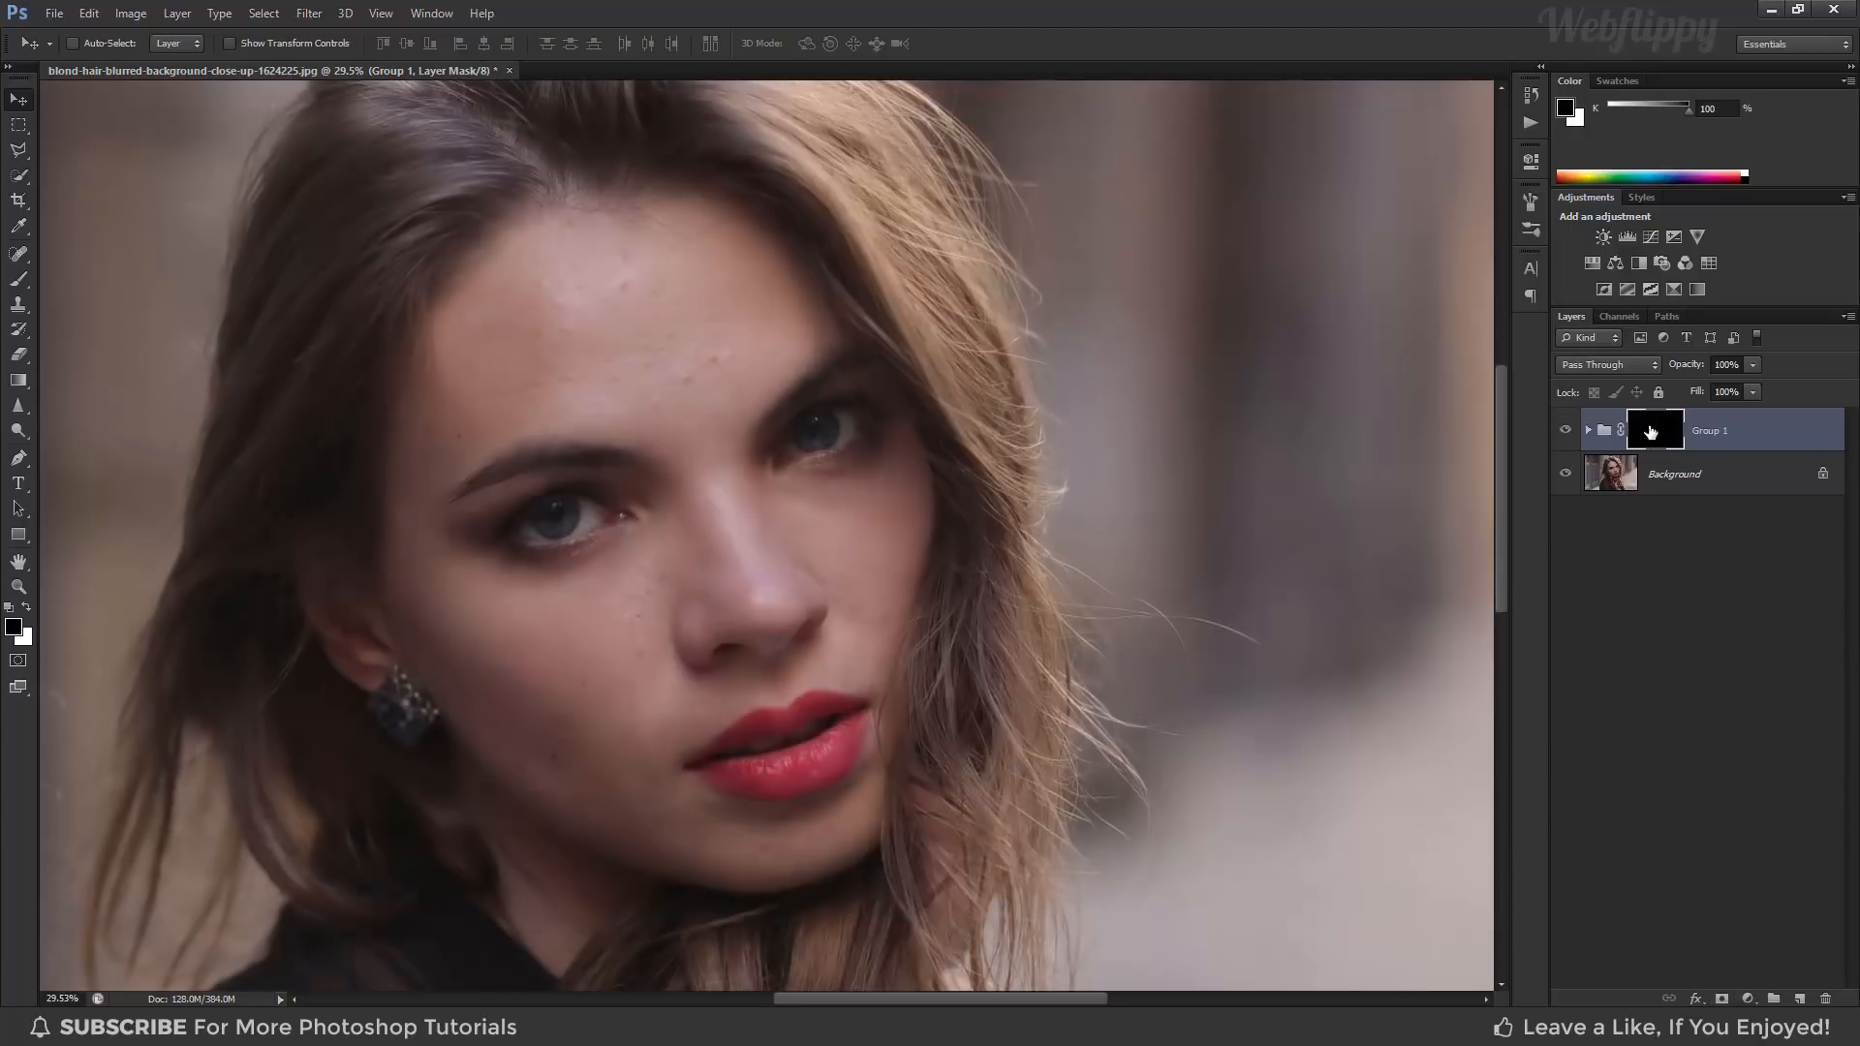
Set up a soft round Brush of 300 px with 0% hardness and 20% flow.
{"action": "left_click_drag", "start_coordinate": [19, 290], "coordinate": [100, 288]}
{"action": "left_click", "coordinate": [97, 281]}
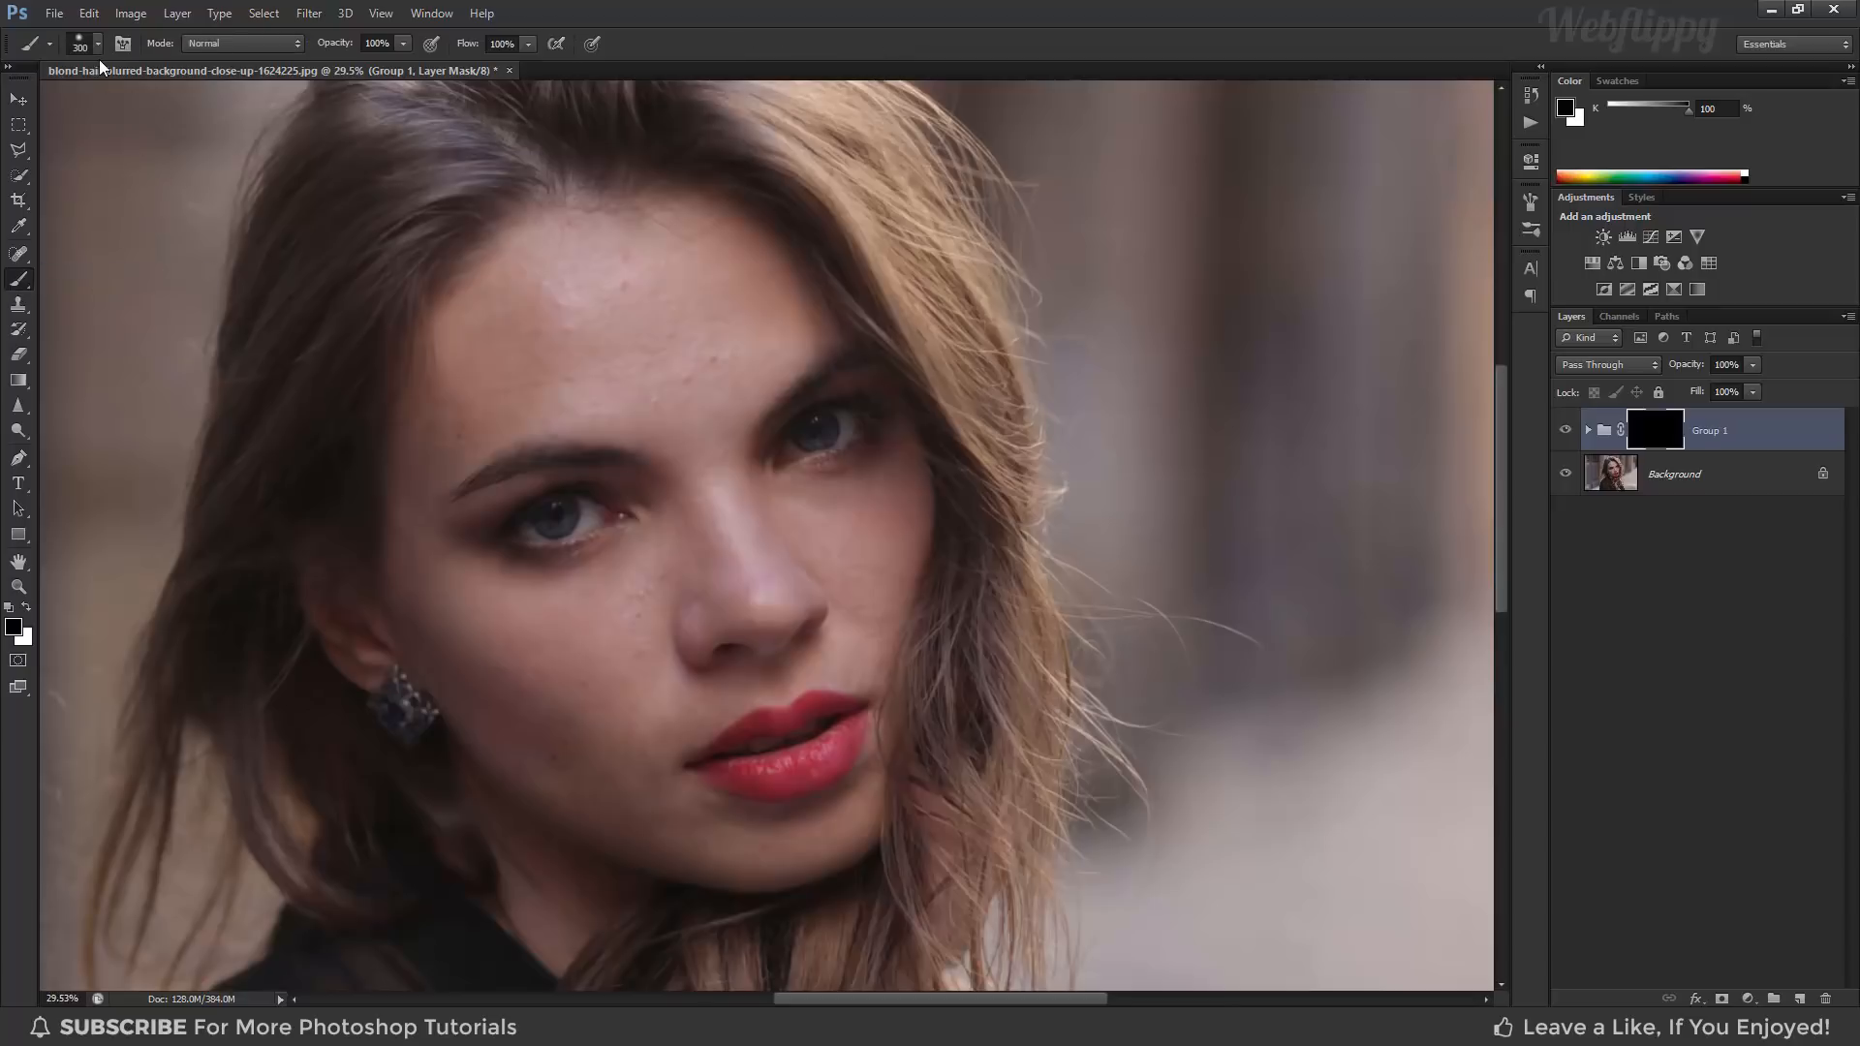
{"action": "left_click", "coordinate": [97, 45]}
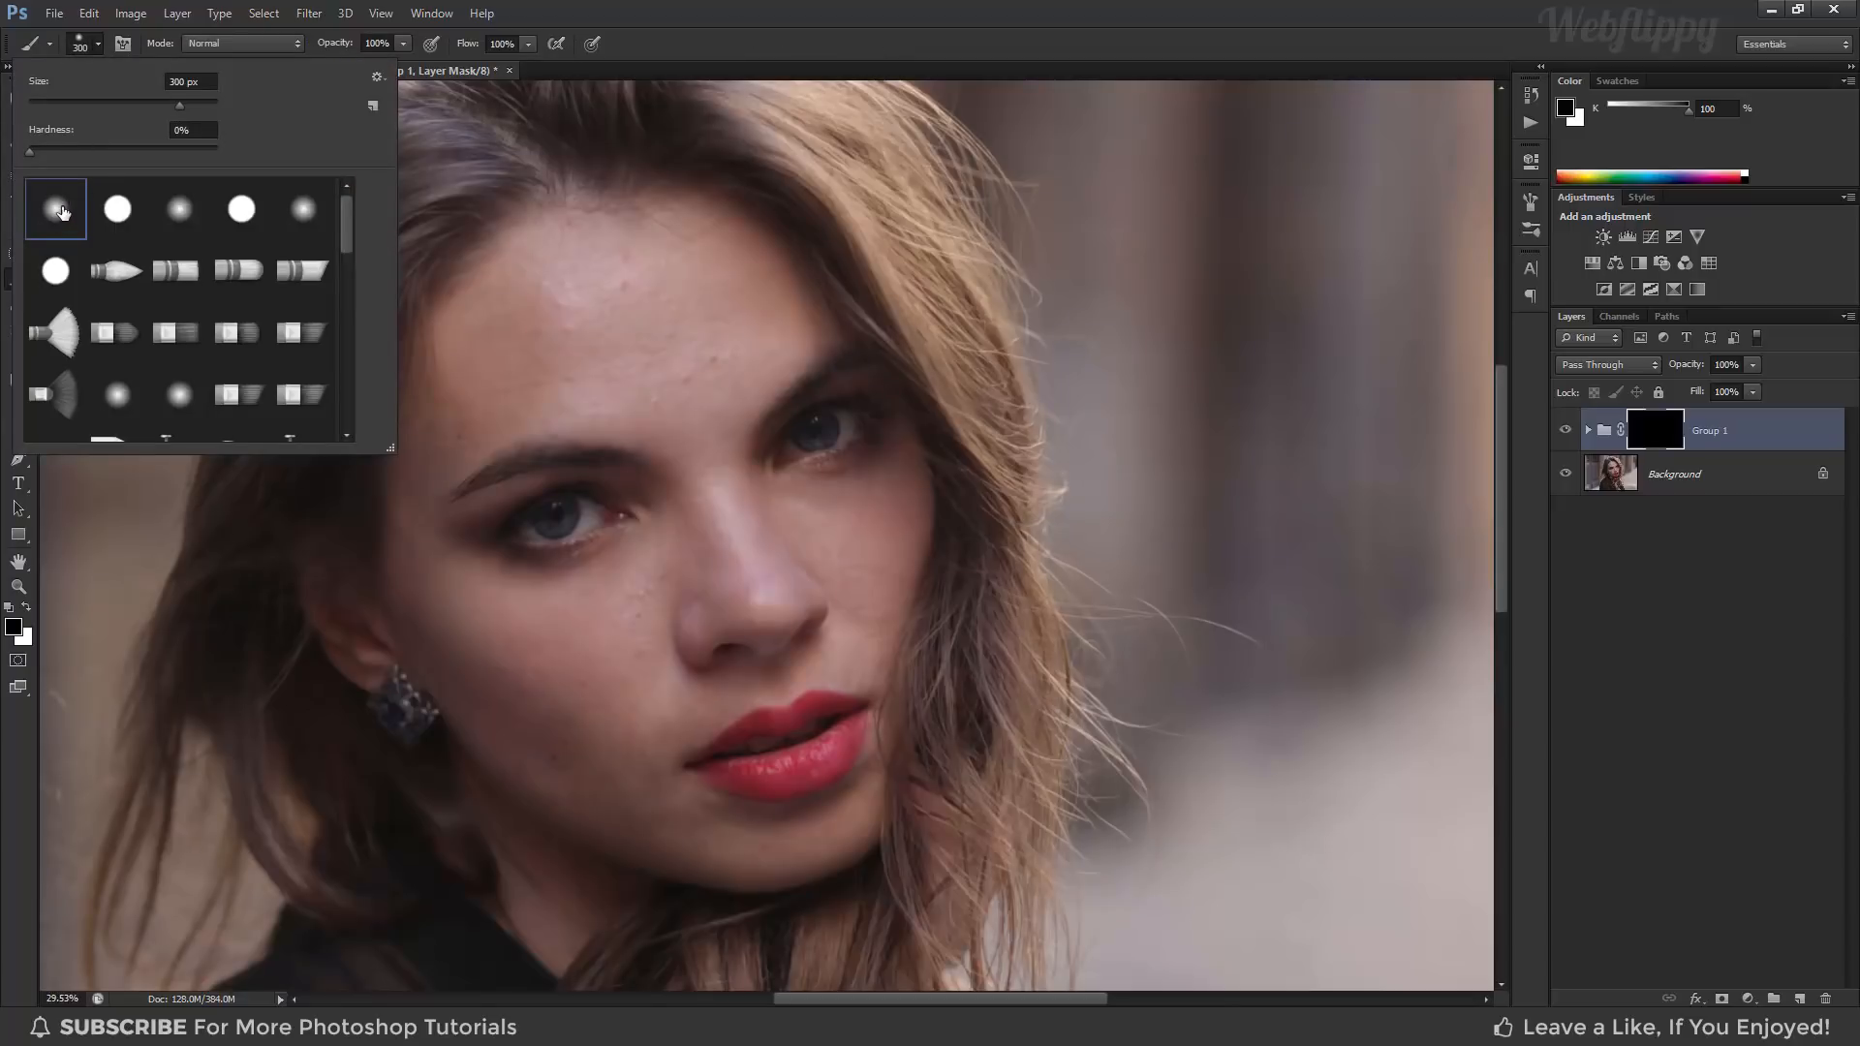
{"action": "left_click", "coordinate": [96, 49]}
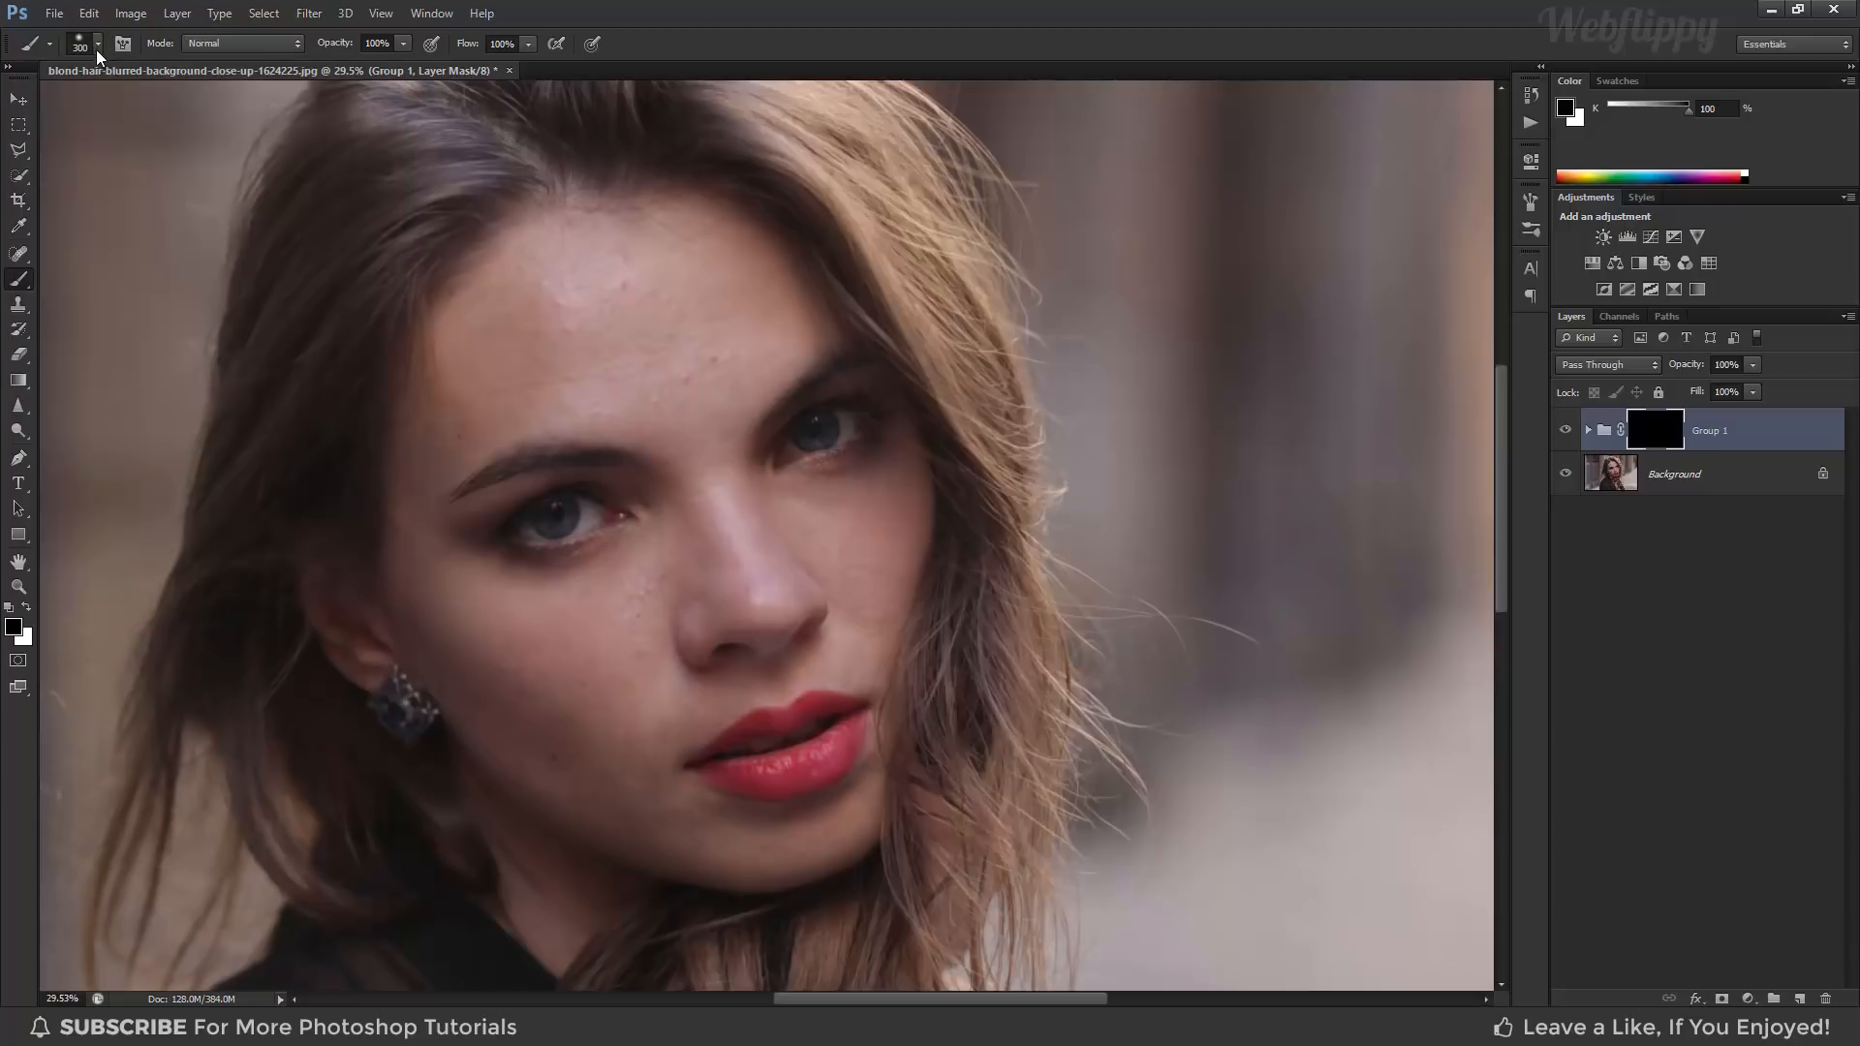
{"action": "left_click", "coordinate": [528, 44]}
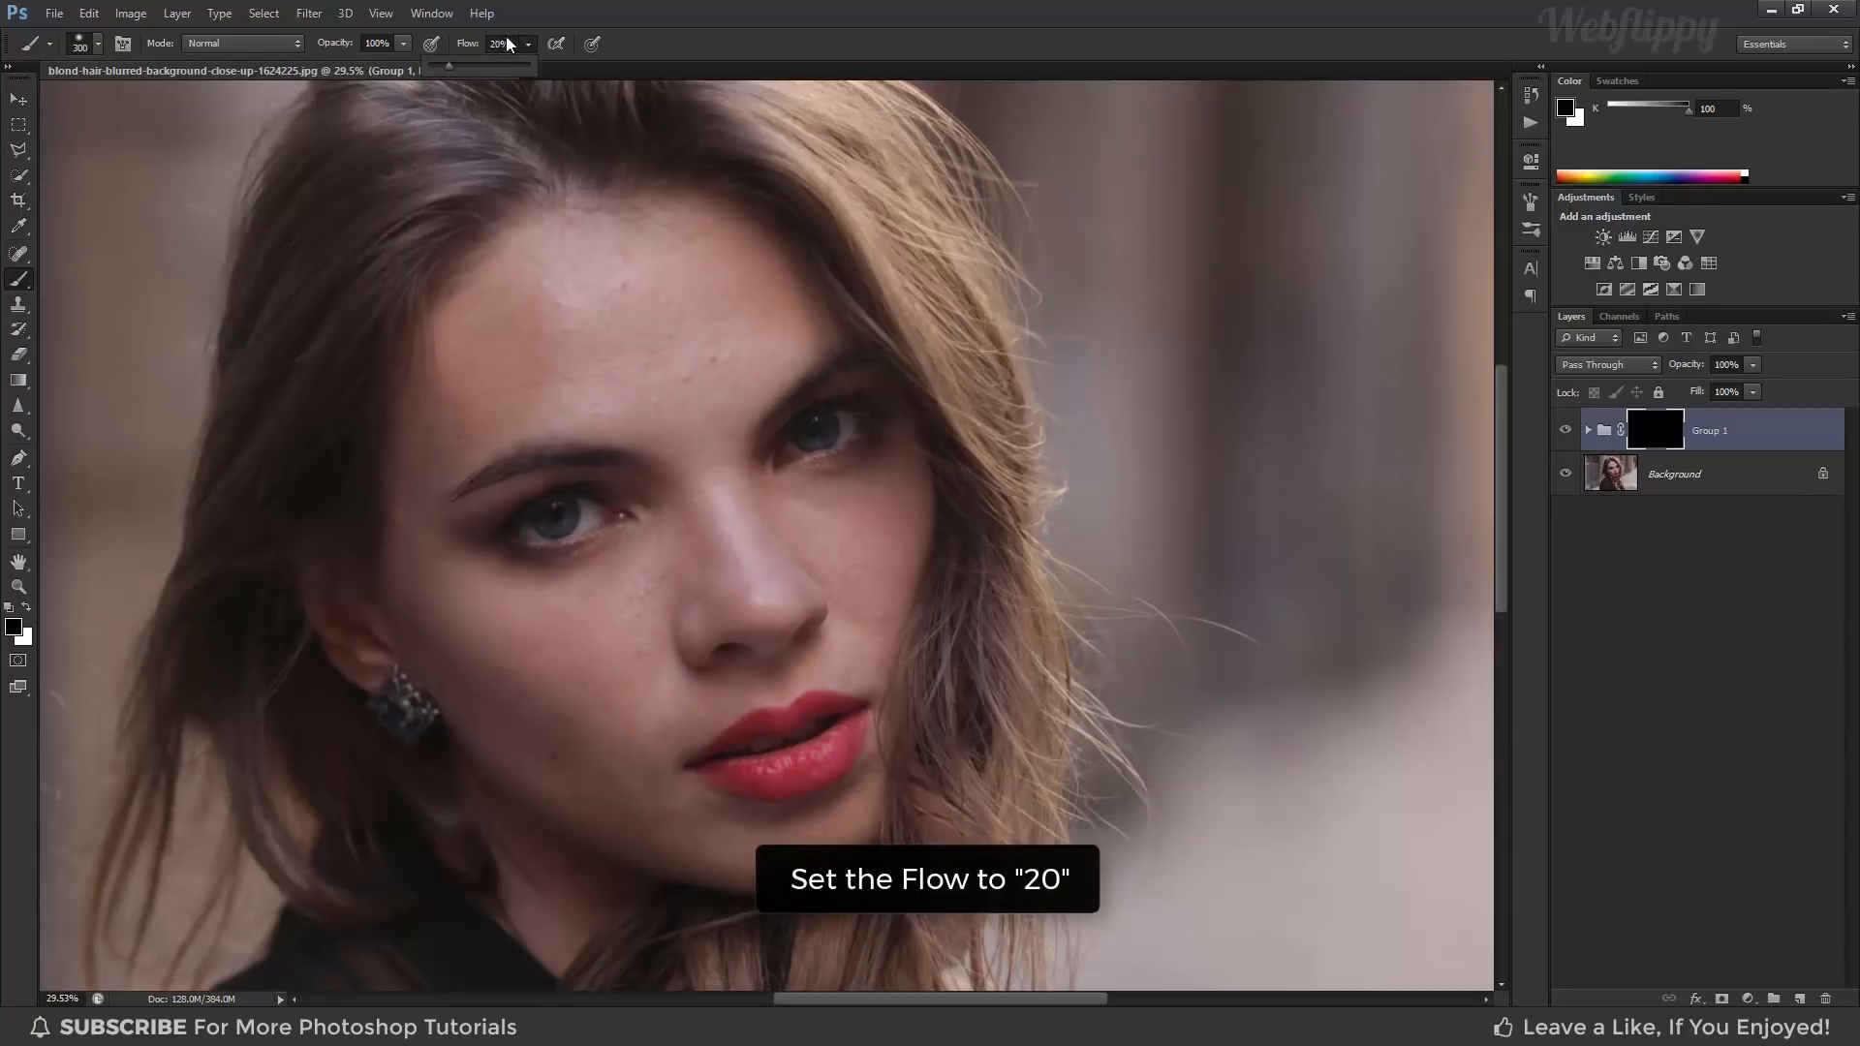
{"action": "left_click", "coordinate": [620, 41]}
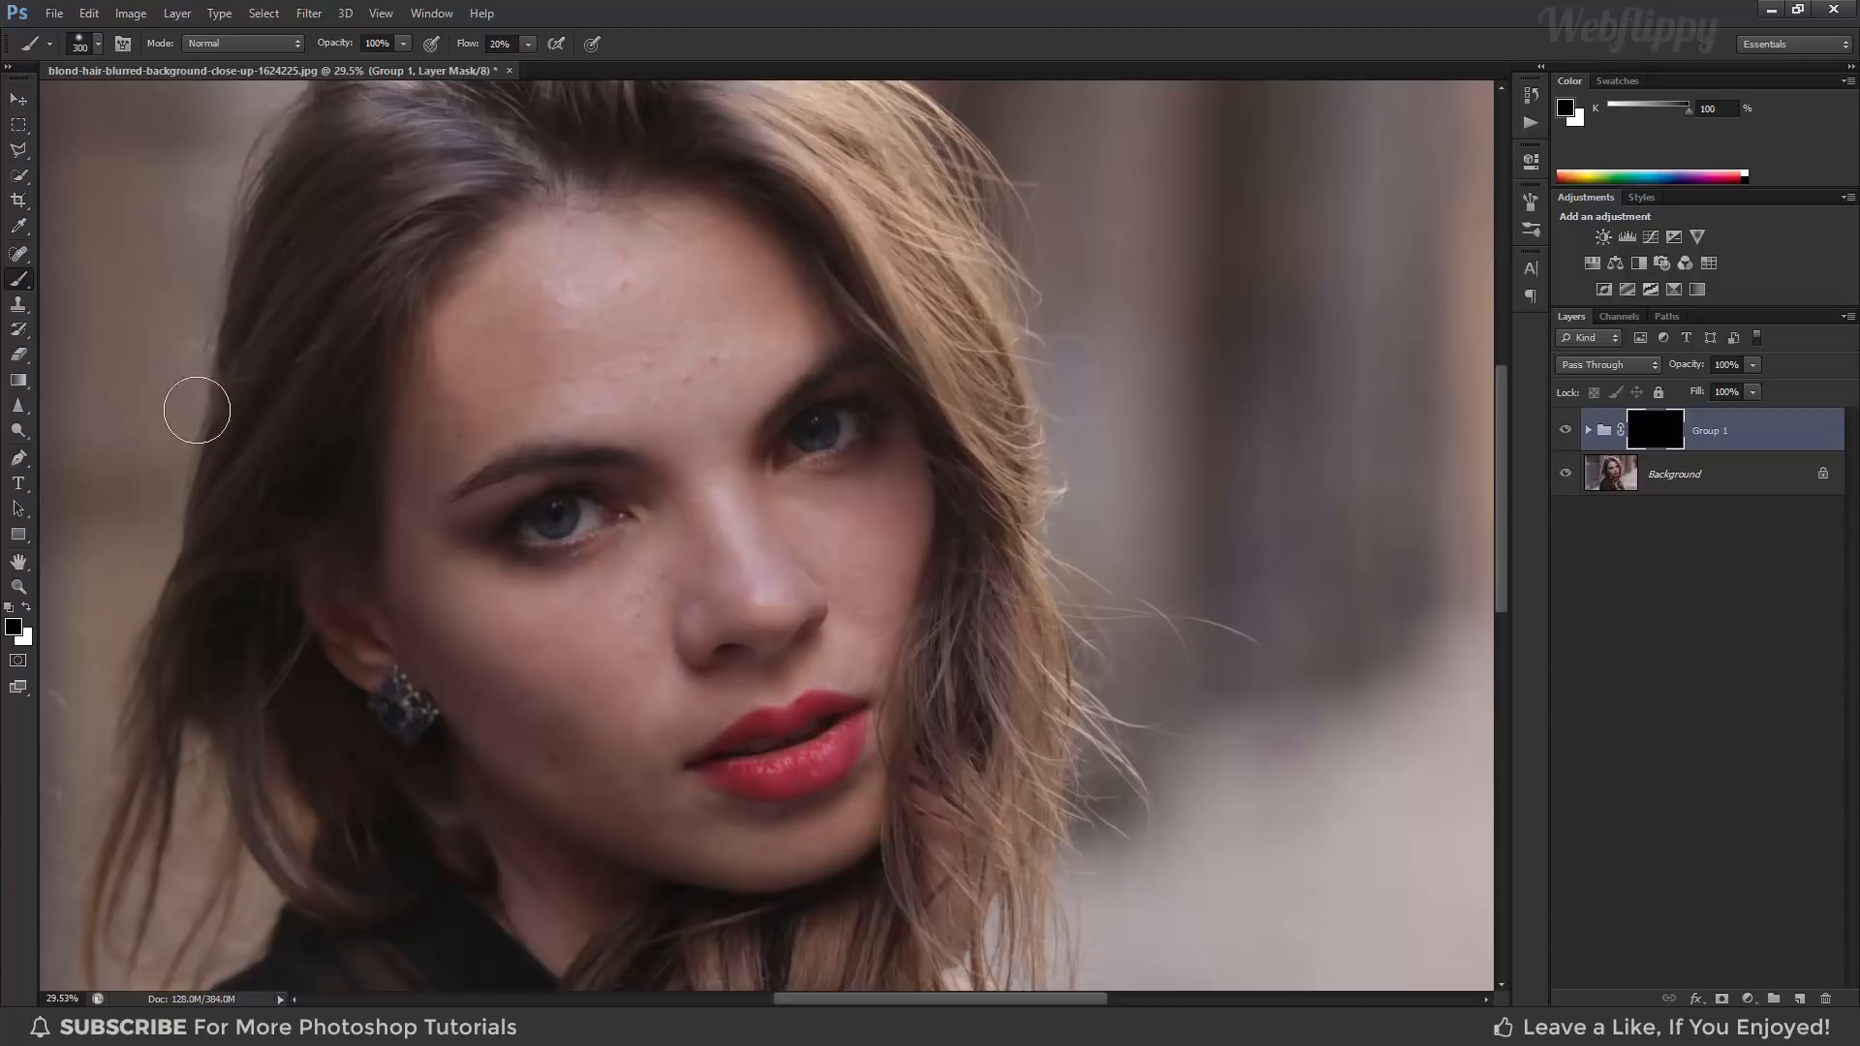
Make the foreground color white (ffffff) for painting on the mask.
{"action": "left_click", "coordinate": [27, 608]}
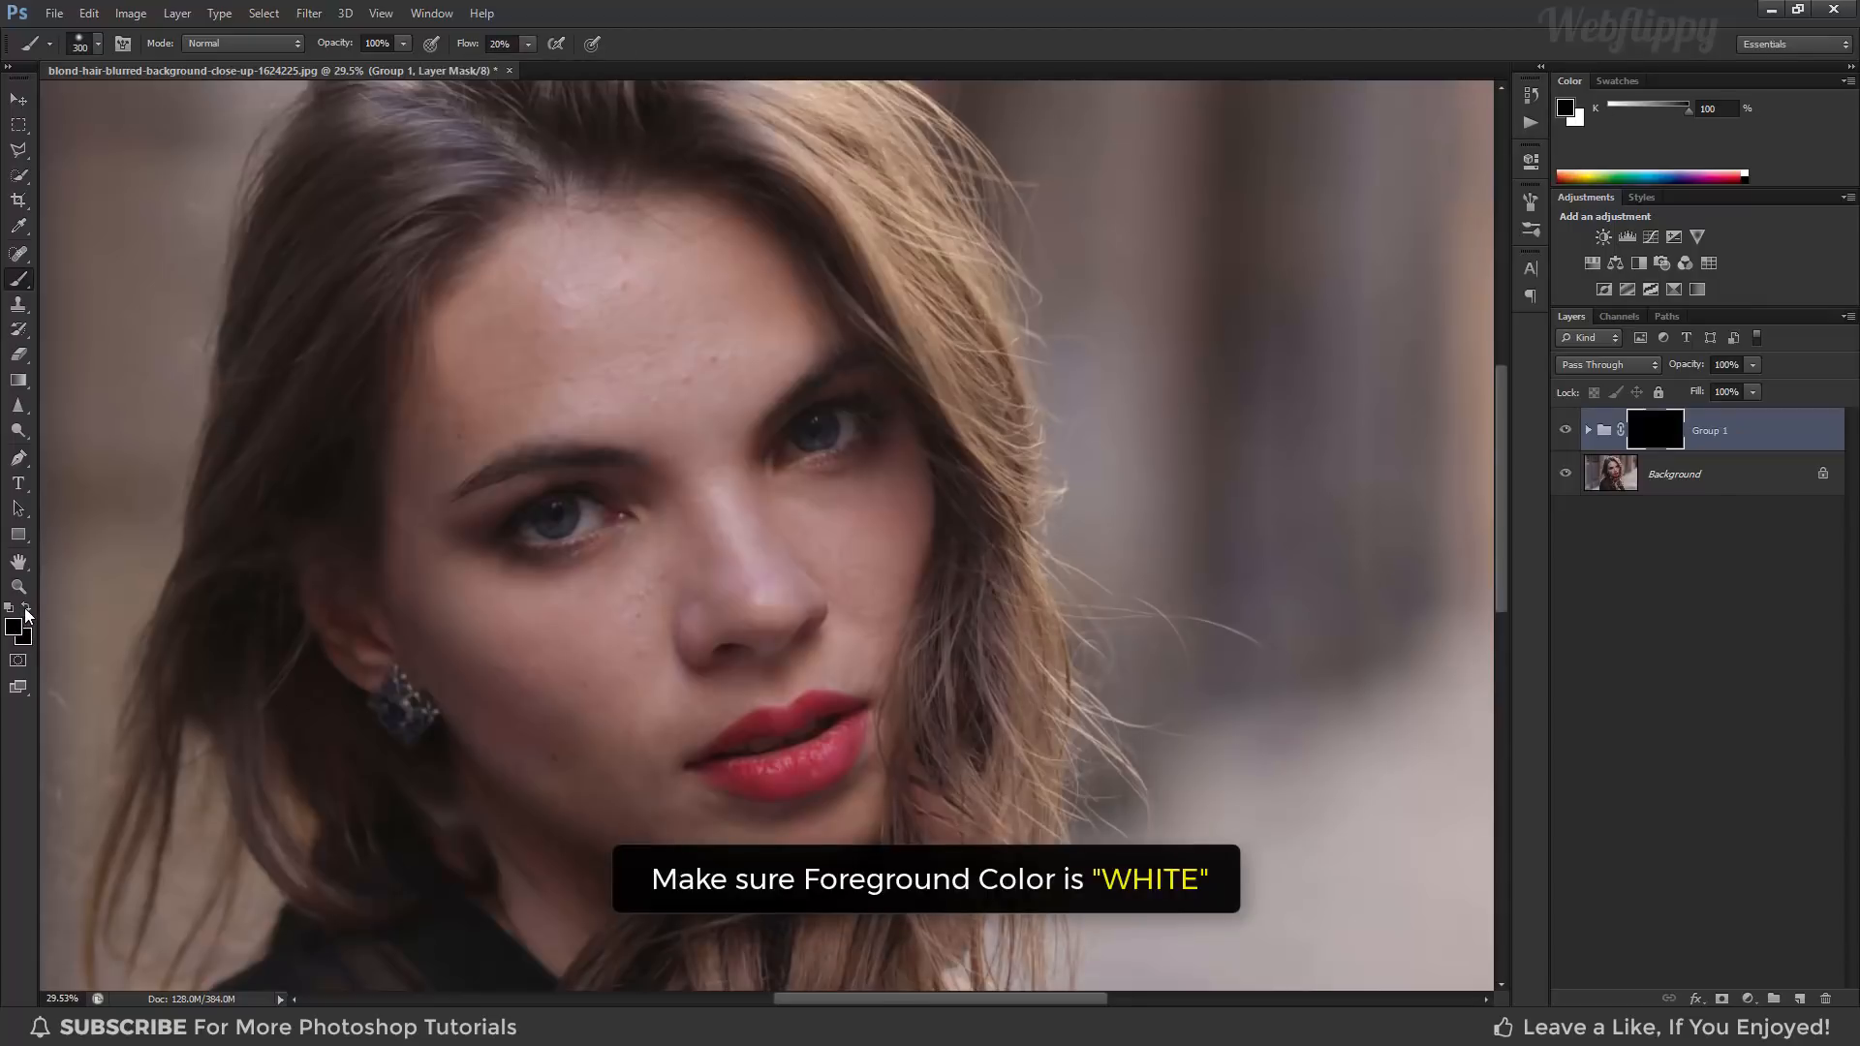
{"action": "left_click", "coordinate": [14, 628]}
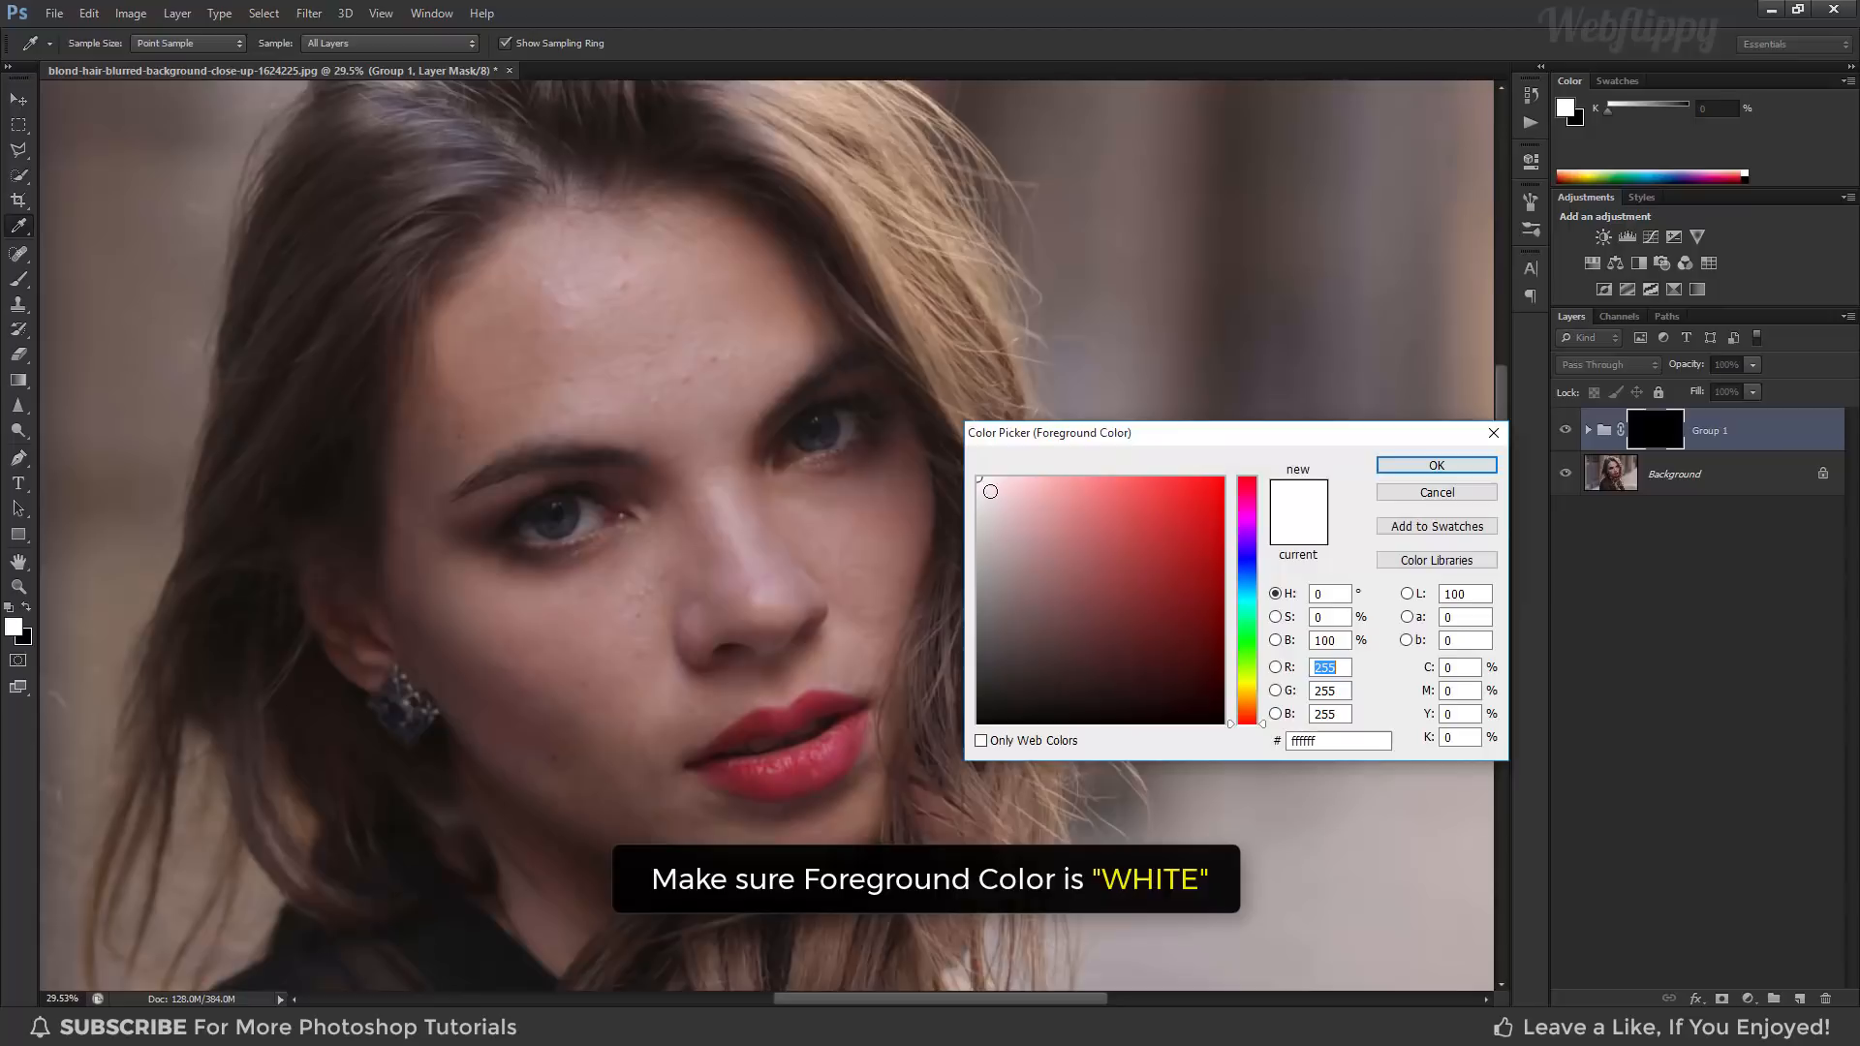
{"action": "left_click", "coordinate": [1408, 469]}
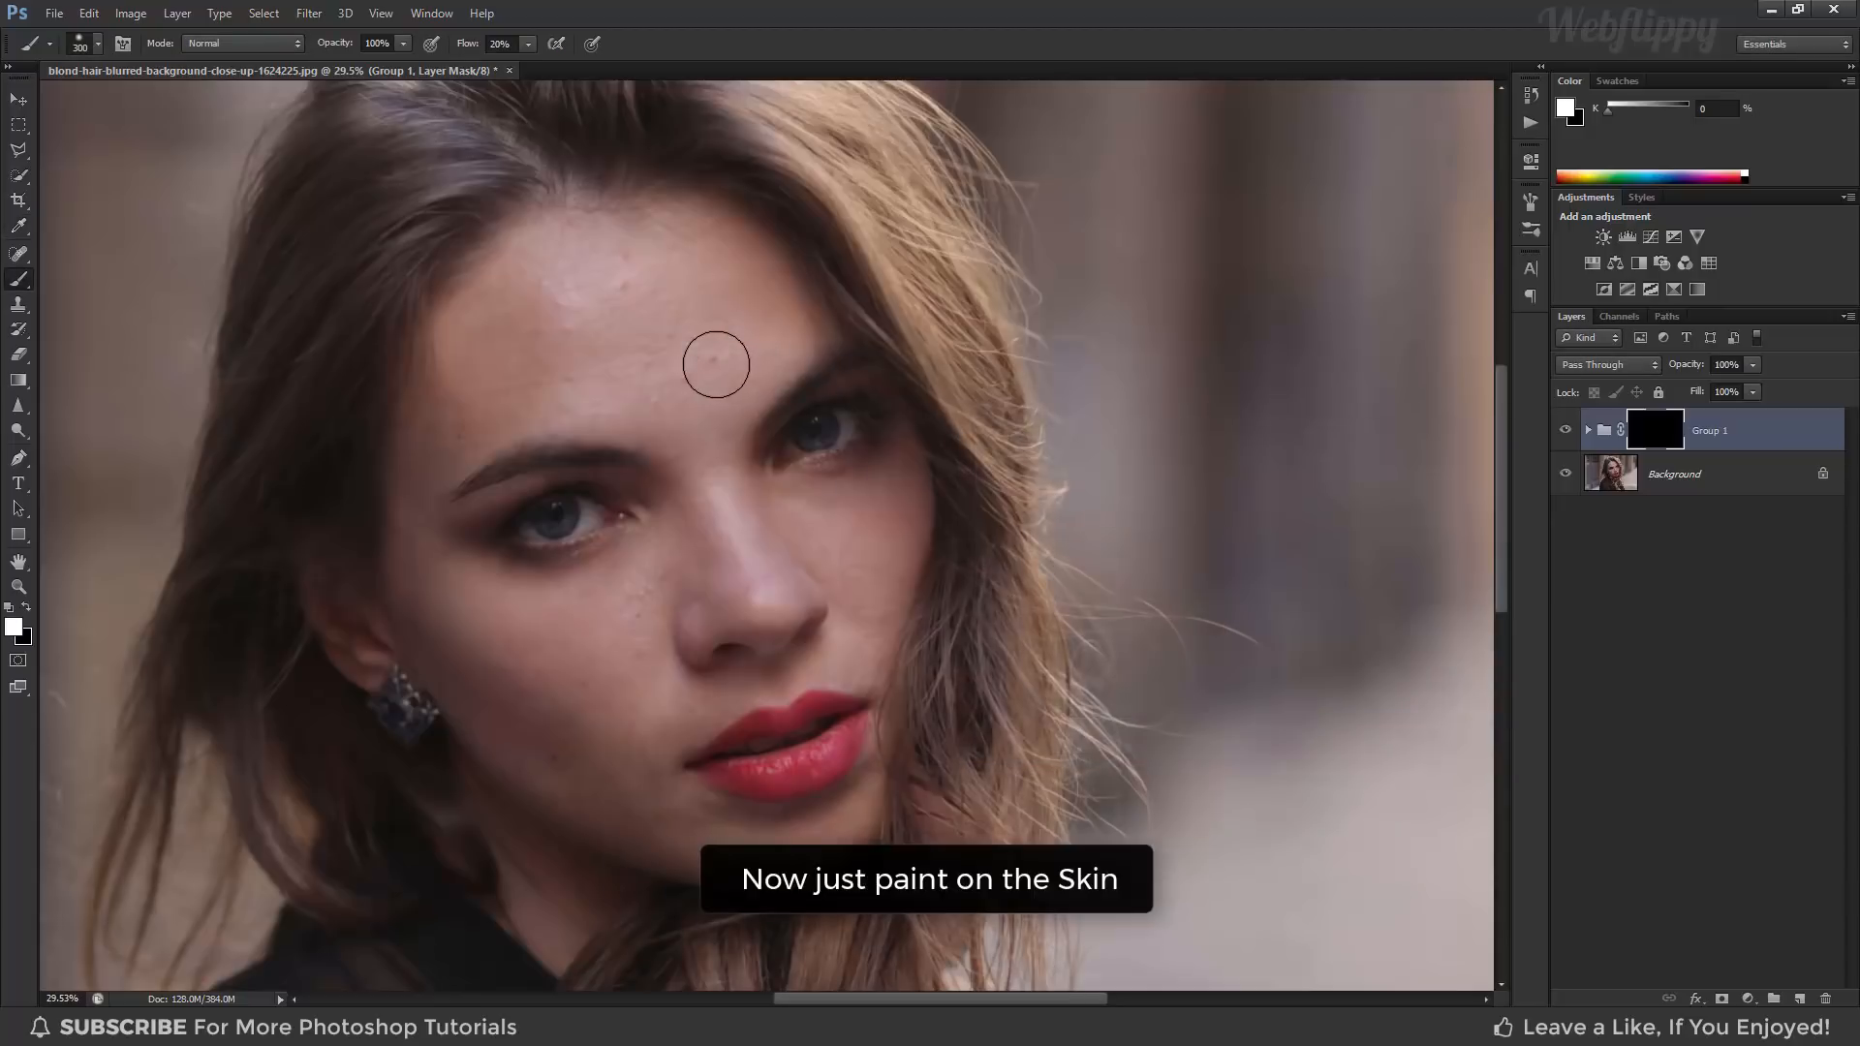
Paint white on the group's mask over the forehead skin and reduce the brush size to 150 px.
{"action": "mouse_move", "coordinate": [716, 365]}
{"action": "left_mouse_down"}
{"action": "mouse_move", "coordinate": [634, 344]}
{"action": "mouse_move", "coordinate": [624, 307]}
{"action": "mouse_move", "coordinate": [661, 355]}
{"action": "mouse_move", "coordinate": [713, 335]}
{"action": "mouse_move", "coordinate": [677, 373]}
{"action": "mouse_move", "coordinate": [585, 339]}
{"action": "mouse_move", "coordinate": [582, 318]}
{"action": "mouse_move", "coordinate": [622, 285]}
{"action": "mouse_move", "coordinate": [556, 286]}
{"action": "mouse_move", "coordinate": [663, 366]}
{"action": "mouse_move", "coordinate": [624, 381]}
{"action": "mouse_move", "coordinate": [641, 396]}
{"action": "mouse_move", "coordinate": [655, 369]}
{"action": "mouse_move", "coordinate": [708, 384]}
{"action": "left_mouse_up"}
{"action": "left_click_drag", "start_coordinate": [667, 389], "coordinate": [702, 440]}
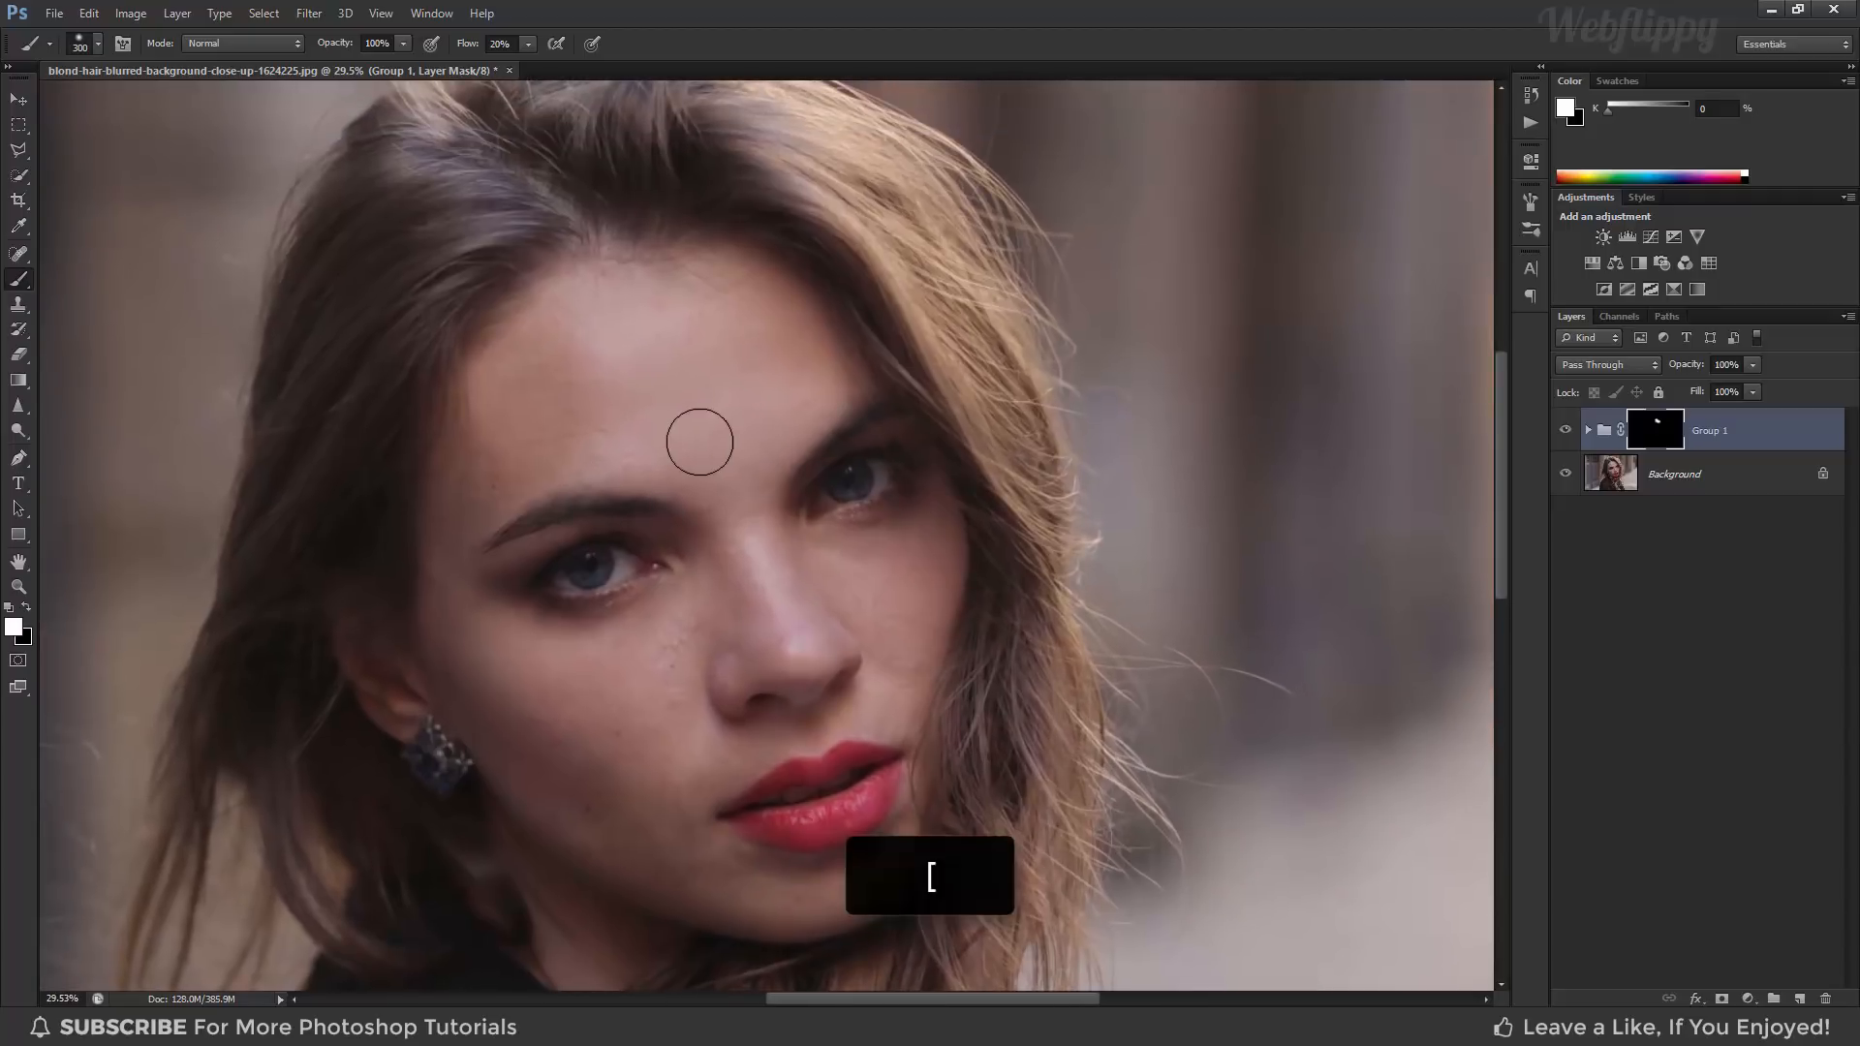
{"action": "key", "text": "bracketleft"}
{"action": "key", "text": "bracketleft"}
{"action": "key", "text": "bracketleft"}
{"action": "key", "text": "bracketleft"}
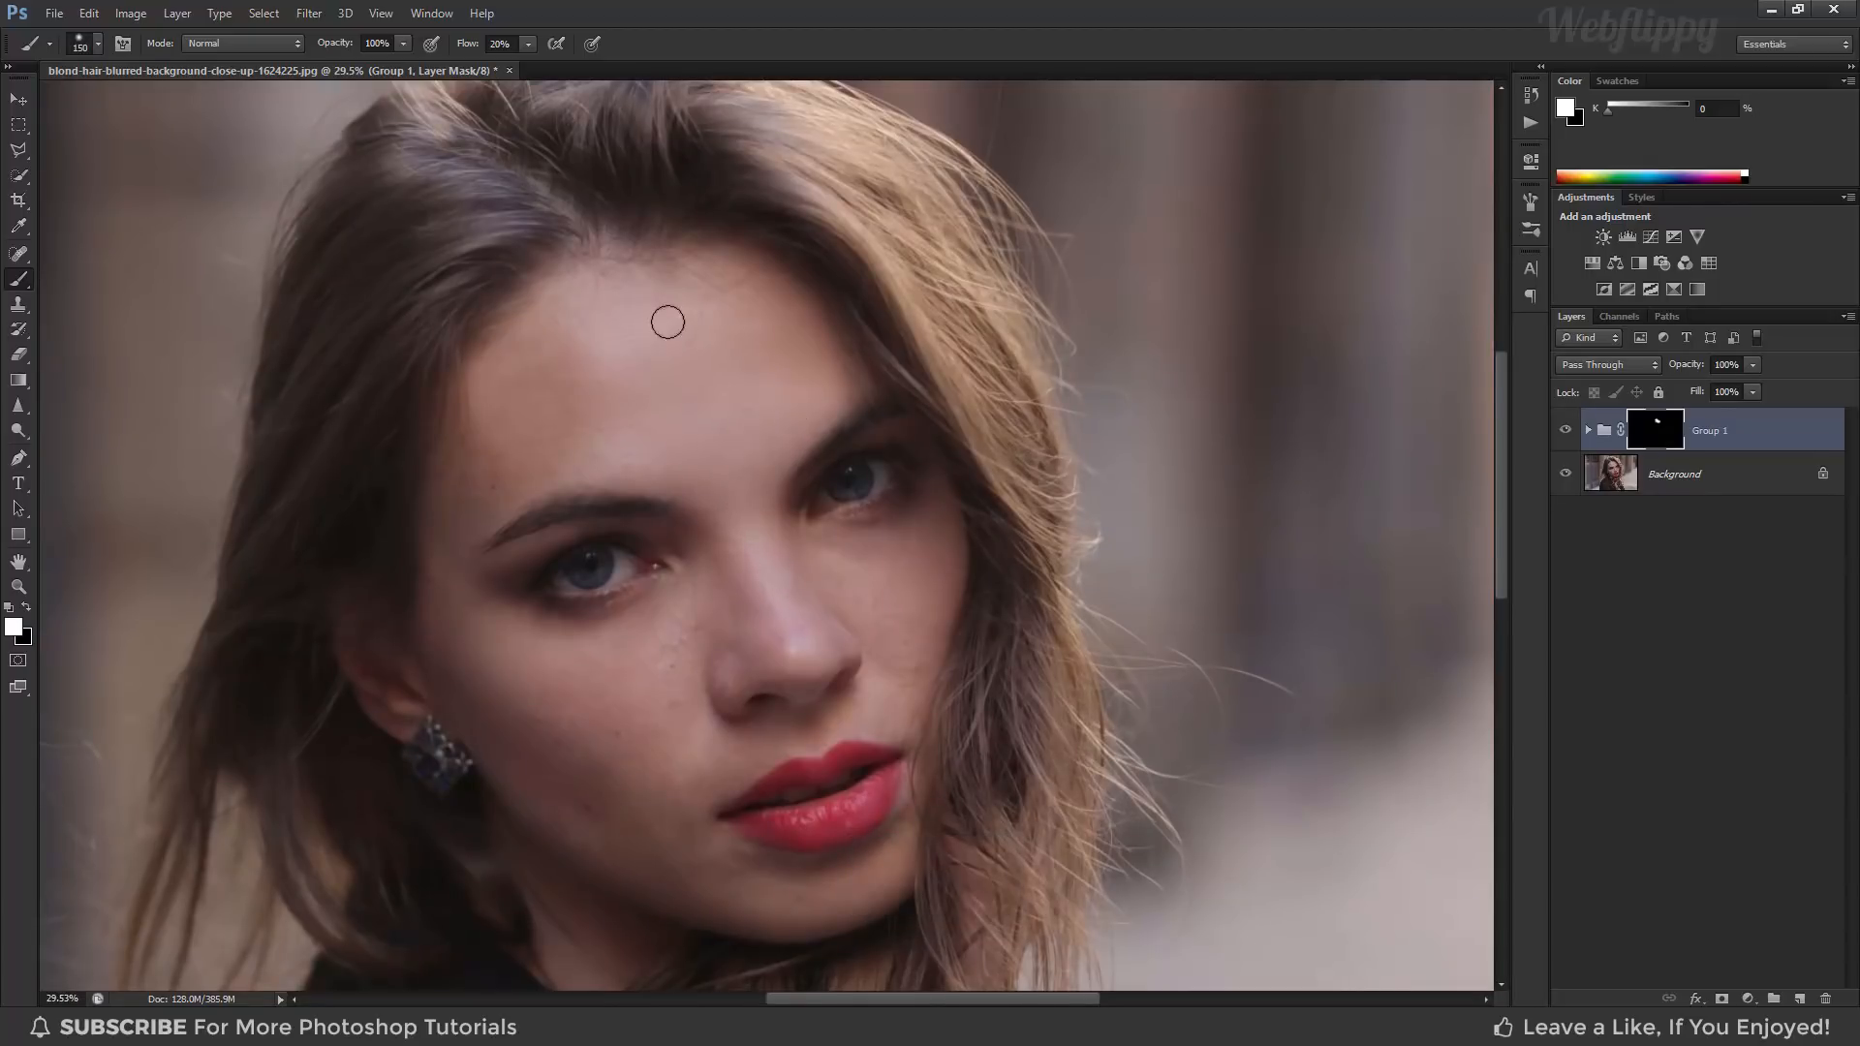
Enlarge the brush to 250 px and paint on the mask over the skin beside the nose.
{"action": "key", "text": "bracketright"}
{"action": "key", "text": "bracketright"}
{"action": "key", "text": "bracketright"}
{"action": "mouse_move", "coordinate": [823, 606]}
{"action": "left_mouse_down"}
{"action": "mouse_move", "coordinate": [802, 536]}
{"action": "mouse_move", "coordinate": [876, 503]}
{"action": "mouse_move", "coordinate": [869, 572]}
{"action": "left_mouse_up"}
Smooth the under-eye area, cheeks and nose by painting on the group's mask, reducing the brush to 200 px, and finish with the Move tool.
{"action": "scroll", "coordinate": [801, 536], "scroll_direction": "down", "scroll_amount": 1}
{"action": "scroll", "coordinate": [822, 581], "scroll_direction": "up", "scroll_amount": 1}
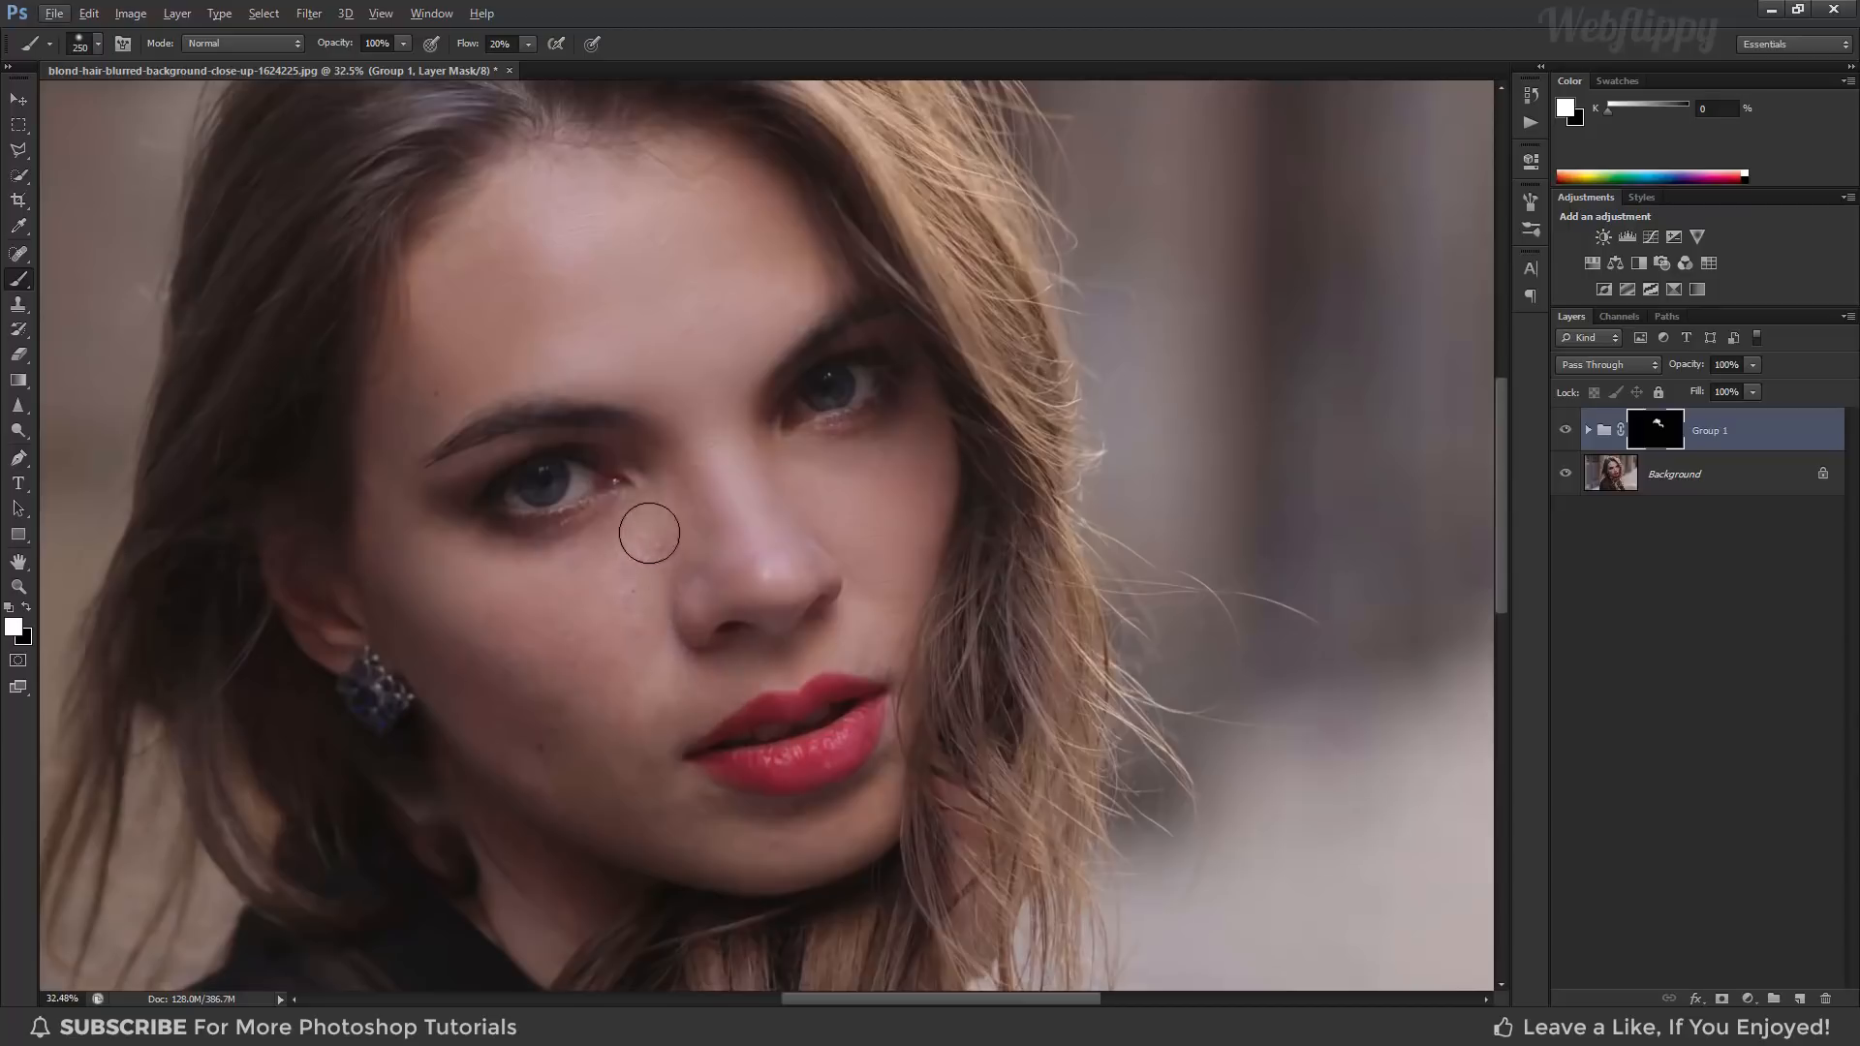
{"action": "mouse_move", "coordinate": [649, 533]}
{"action": "left_mouse_down"}
{"action": "mouse_move", "coordinate": [688, 581]}
{"action": "mouse_move", "coordinate": [805, 573]}
{"action": "mouse_move", "coordinate": [705, 522]}
{"action": "mouse_move", "coordinate": [639, 541]}
{"action": "left_mouse_up"}
{"action": "key", "text": "bracketleft"}
{"action": "key", "text": "bracketleft"}
{"action": "key", "text": "bracketleft"}
{"action": "key", "text": "bracketright"}
{"action": "key", "text": "bracketright"}
{"action": "left_click_drag", "start_coordinate": [877, 574], "coordinate": [874, 550]}
{"action": "left_click_drag", "start_coordinate": [804, 442], "coordinate": [771, 534]}
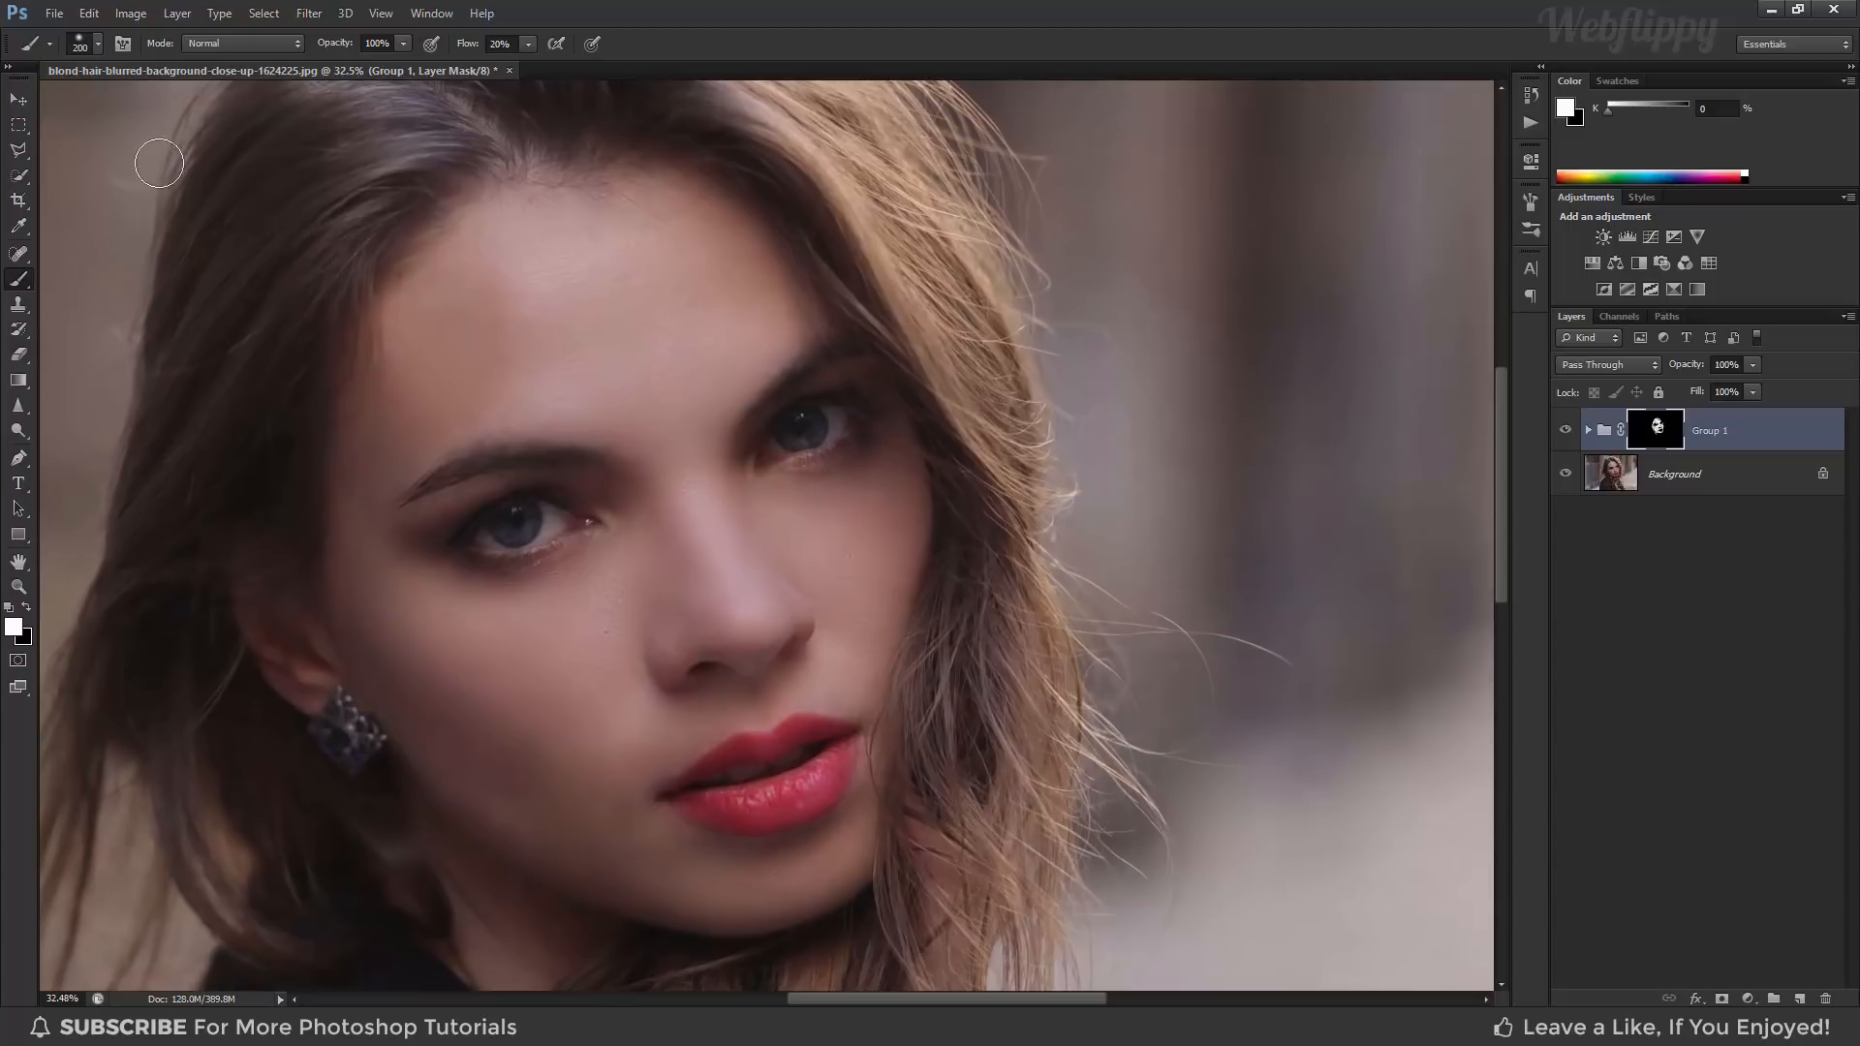
{"action": "left_click", "coordinate": [20, 103]}
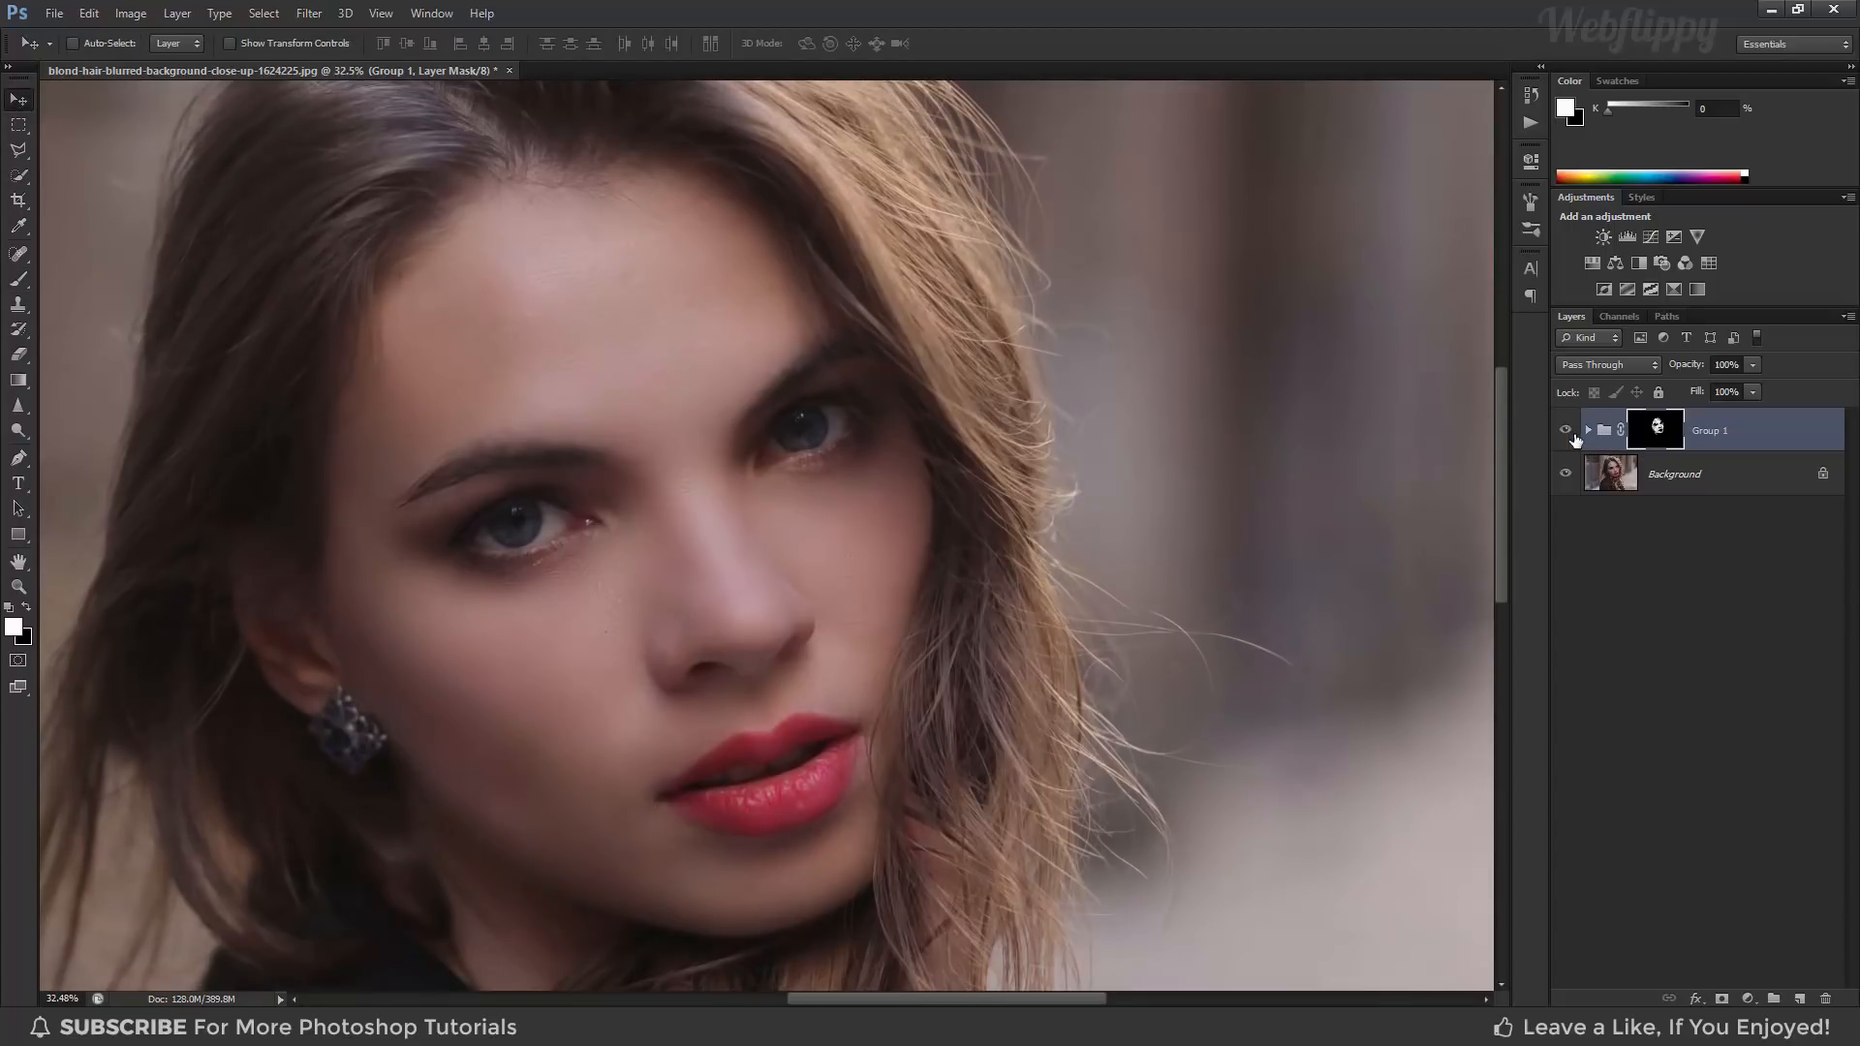
Toggle the visibility of Group 1 to compare the portrait before and after skin smoothing, leaving the group shown.
{"action": "left_click", "coordinate": [1566, 430]}
{"action": "left_click", "coordinate": [1566, 430]}
{"action": "left_click", "coordinate": [1566, 430]}
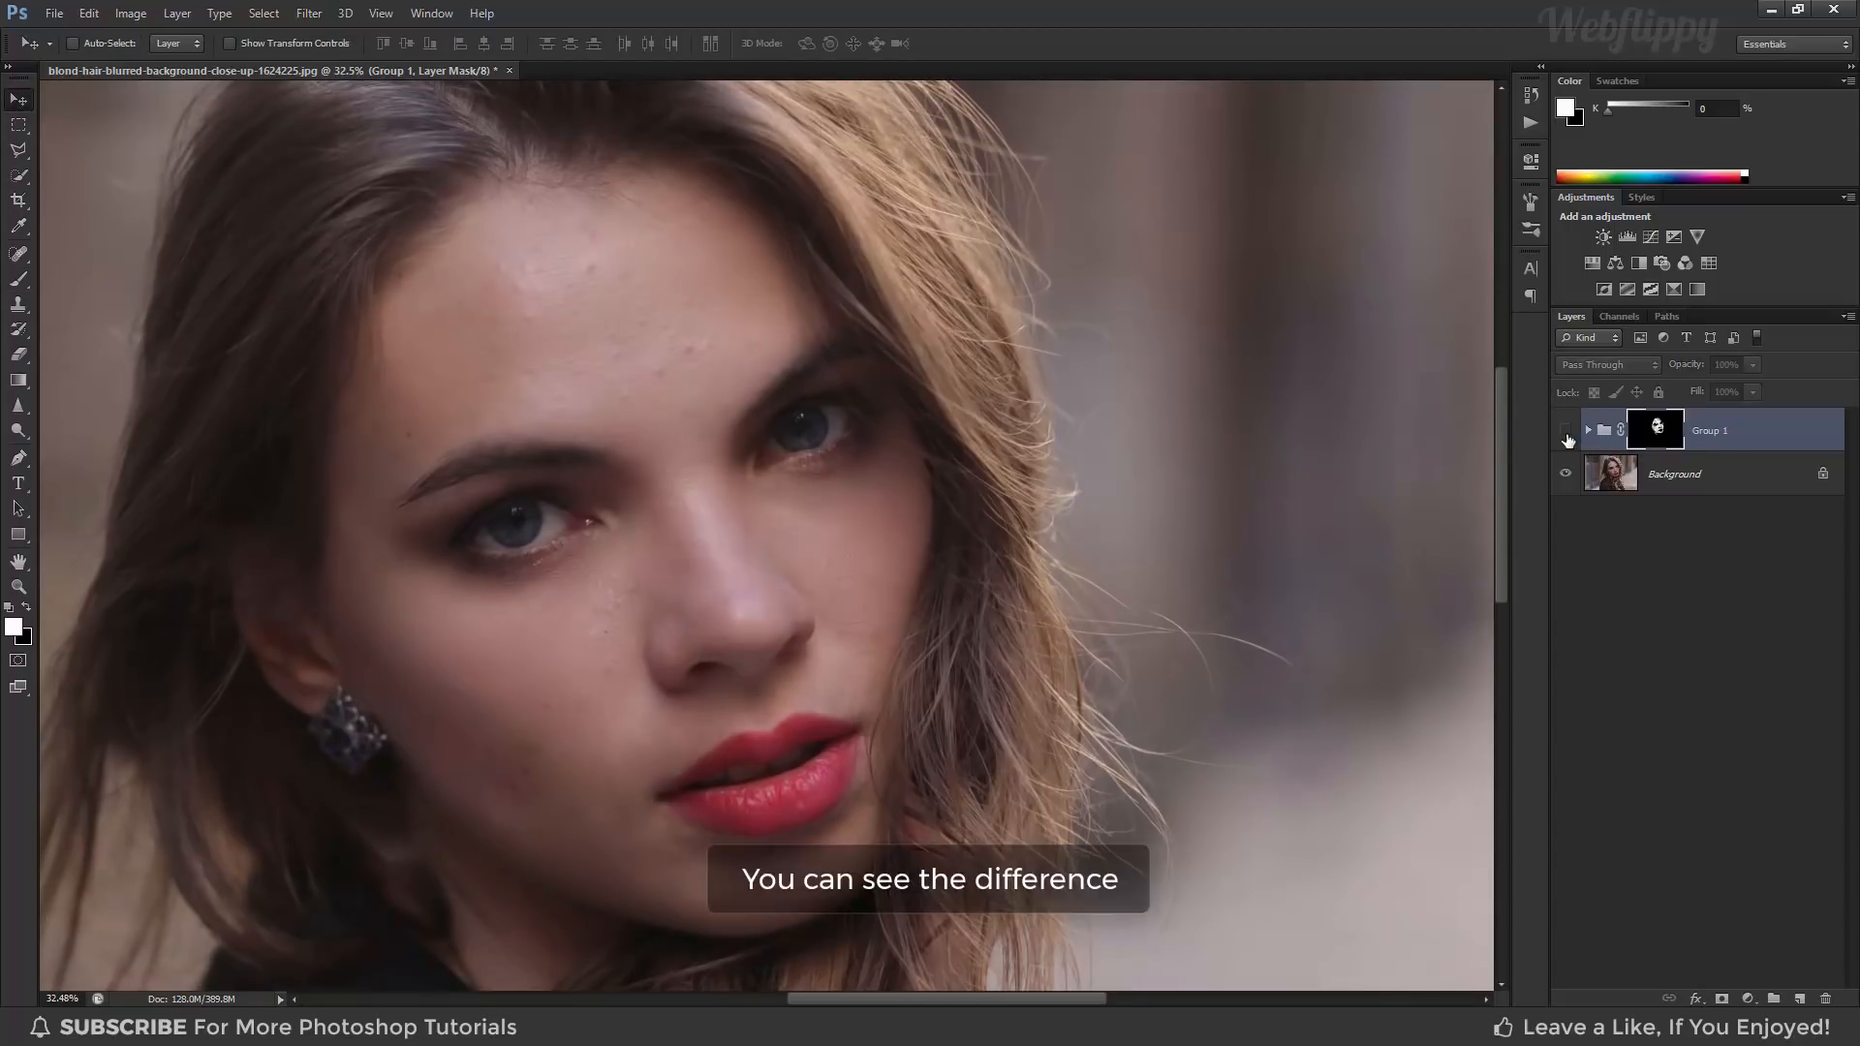
{"action": "left_click", "coordinate": [1565, 432]}
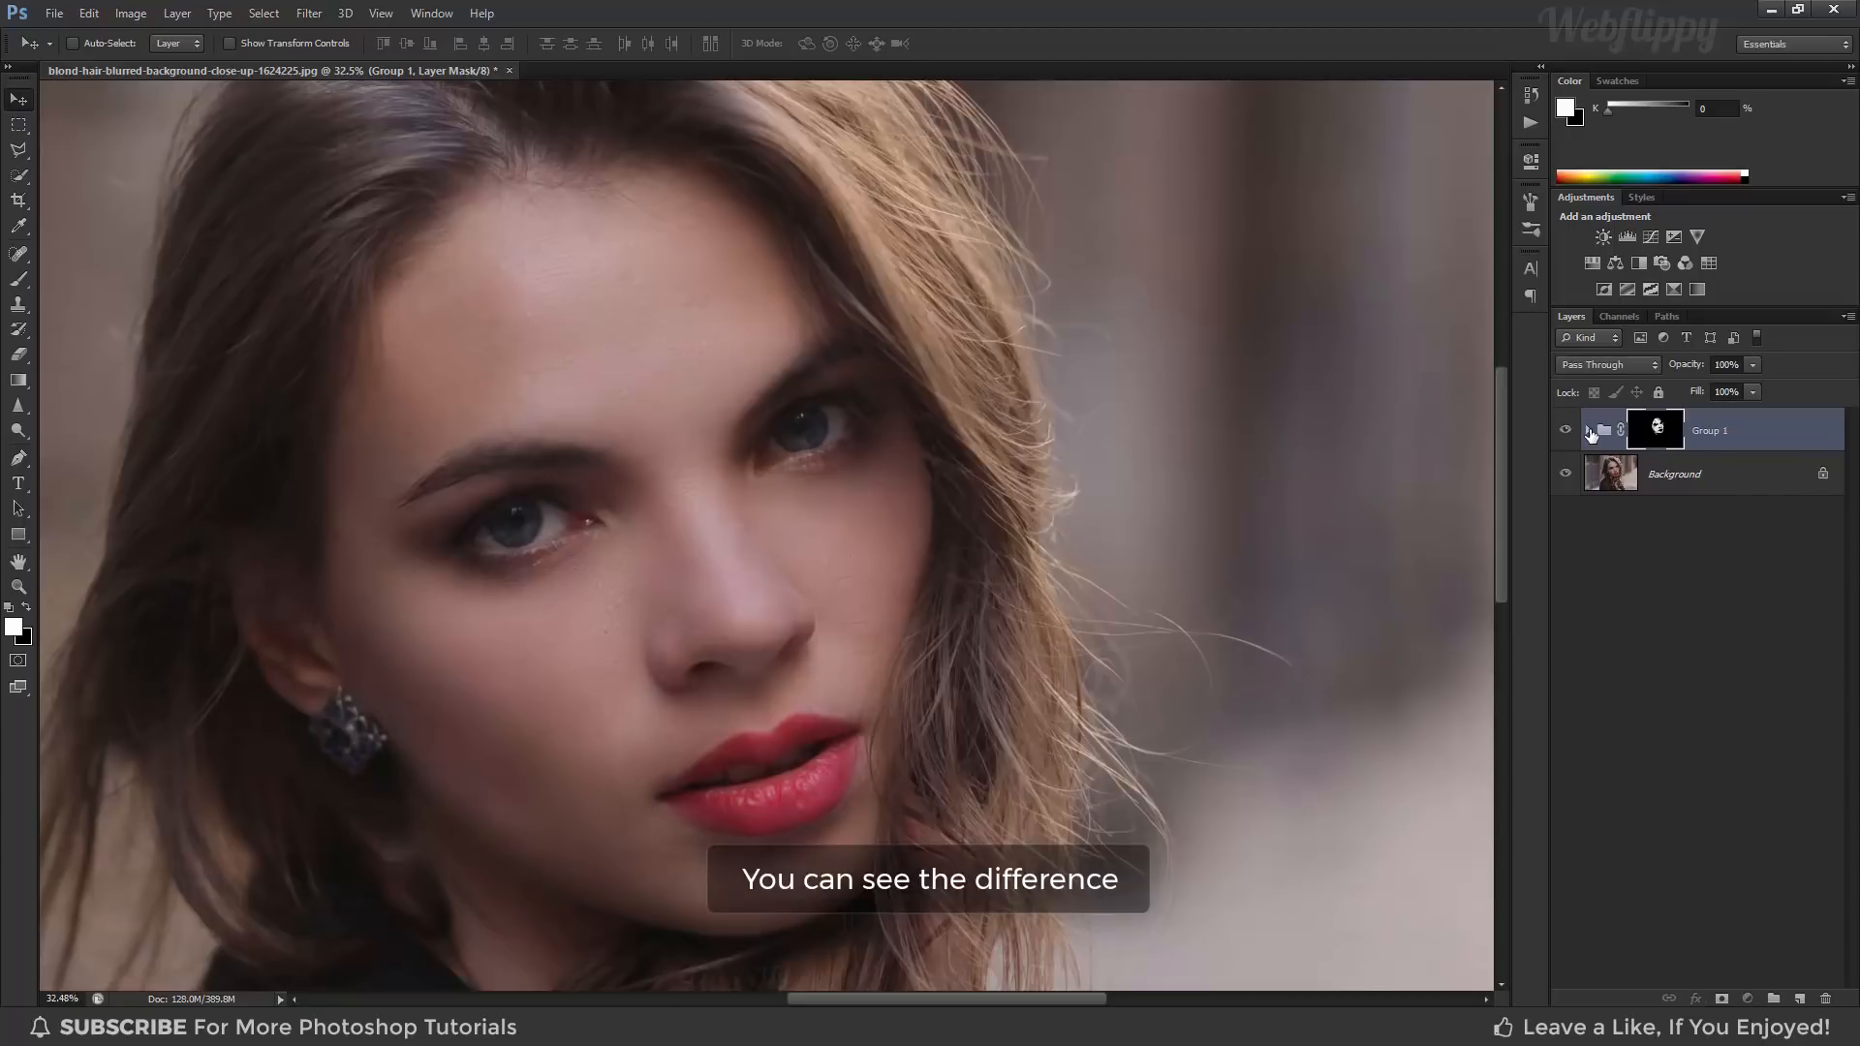
Expand Group 1 and adjust the Smooth layer's Gaussian Blur radius to about 41 pixels.
{"action": "left_click", "coordinate": [1589, 430]}
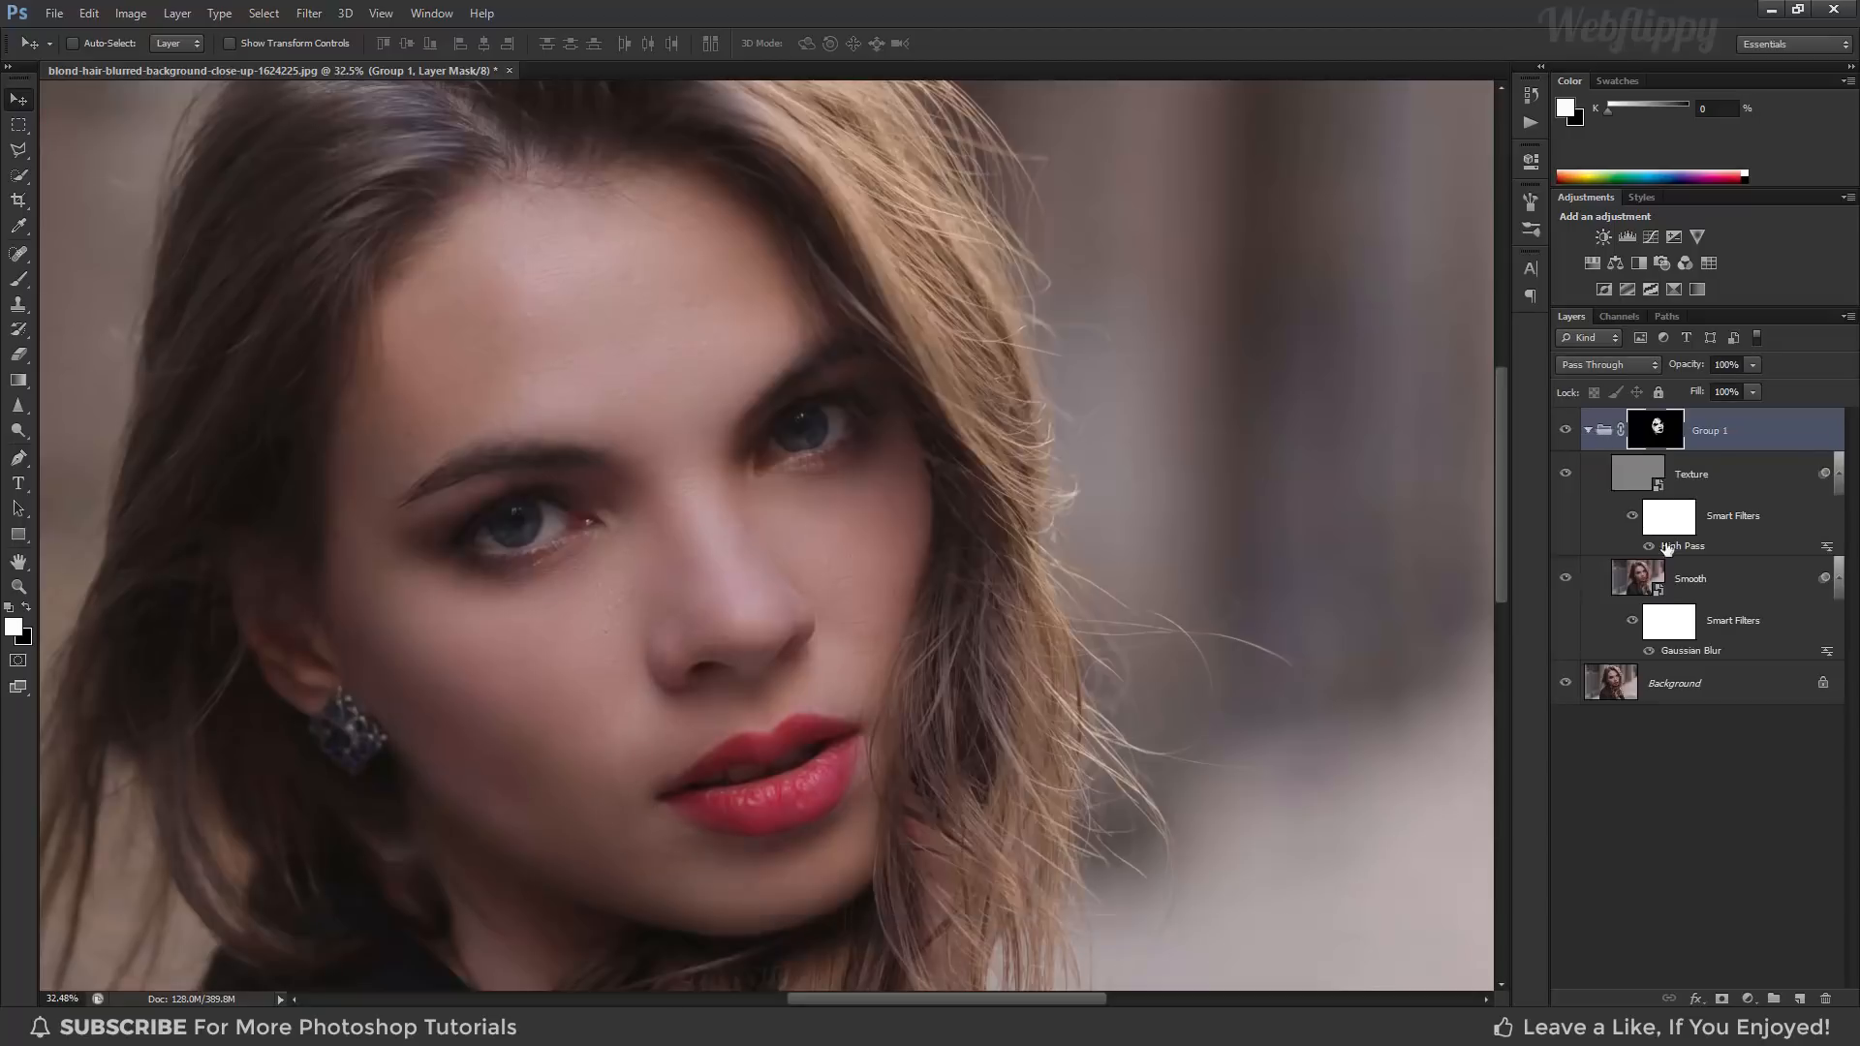
{"action": "double_click", "coordinate": [1691, 651]}
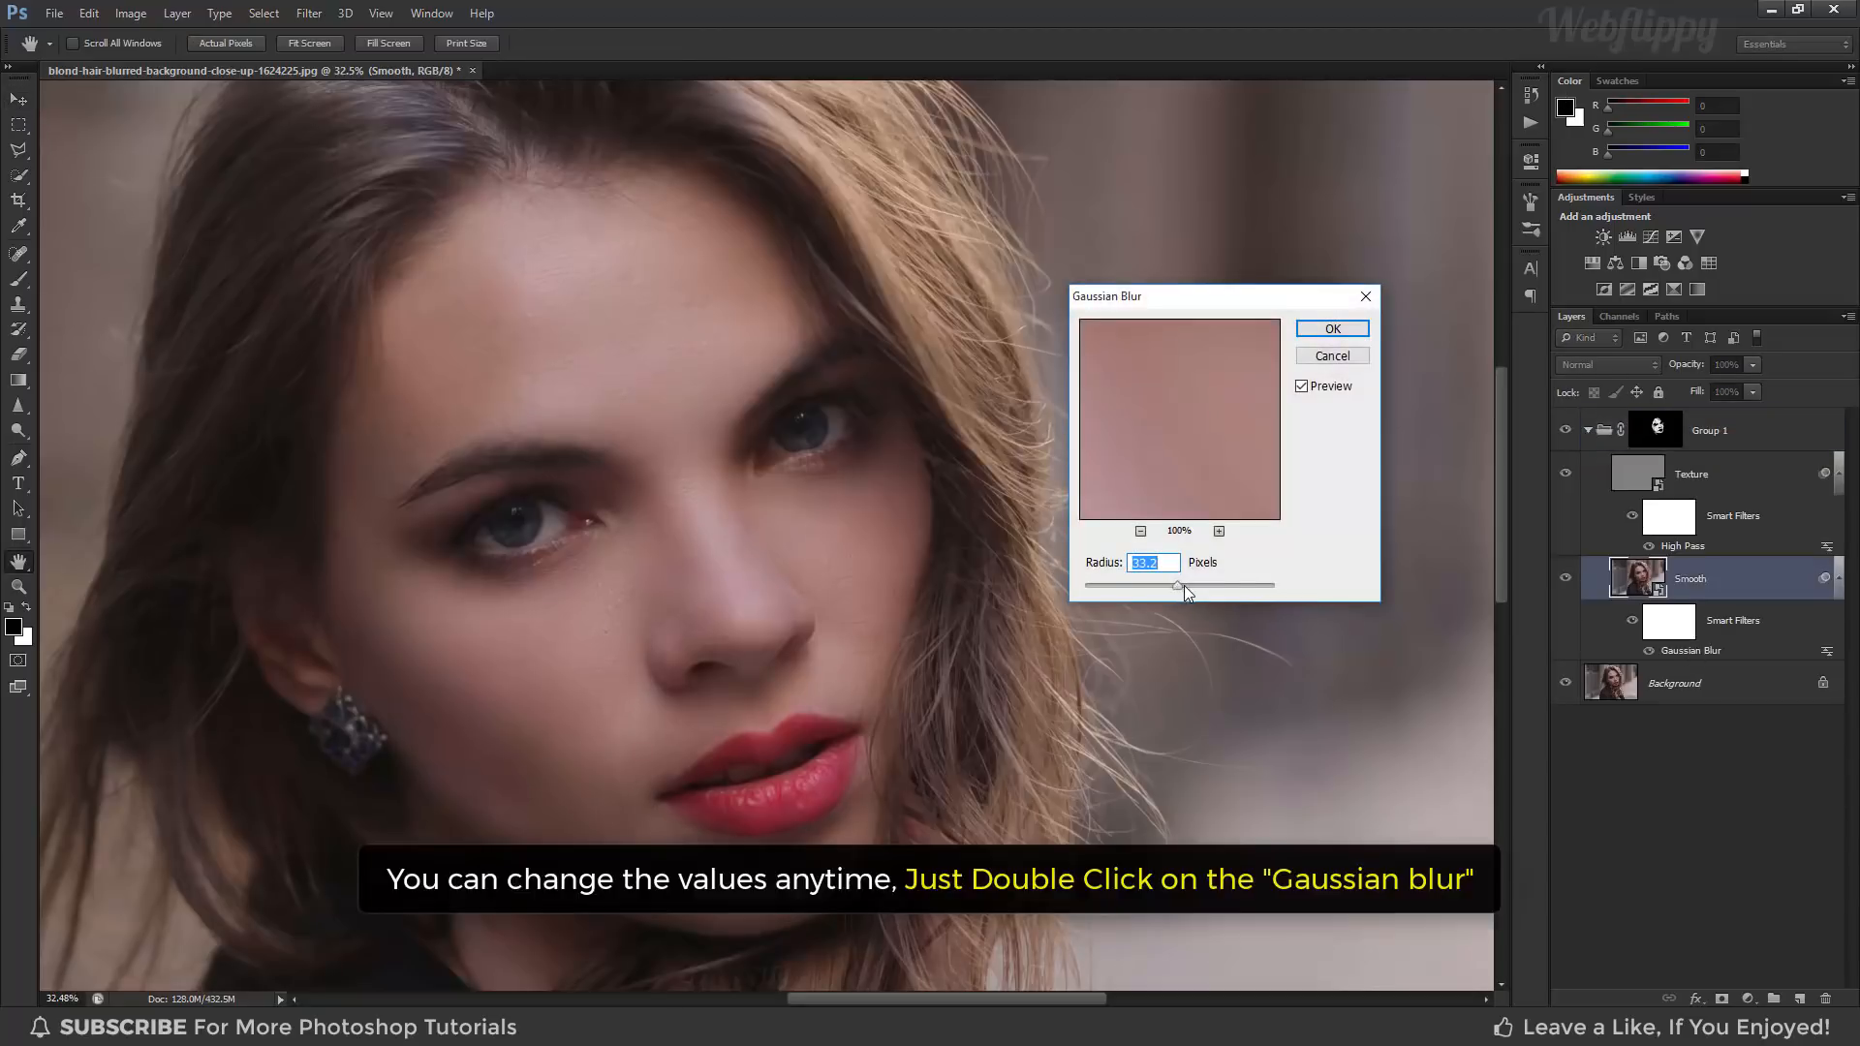
{"action": "left_click_drag", "start_coordinate": [1196, 589], "coordinate": [1160, 585]}
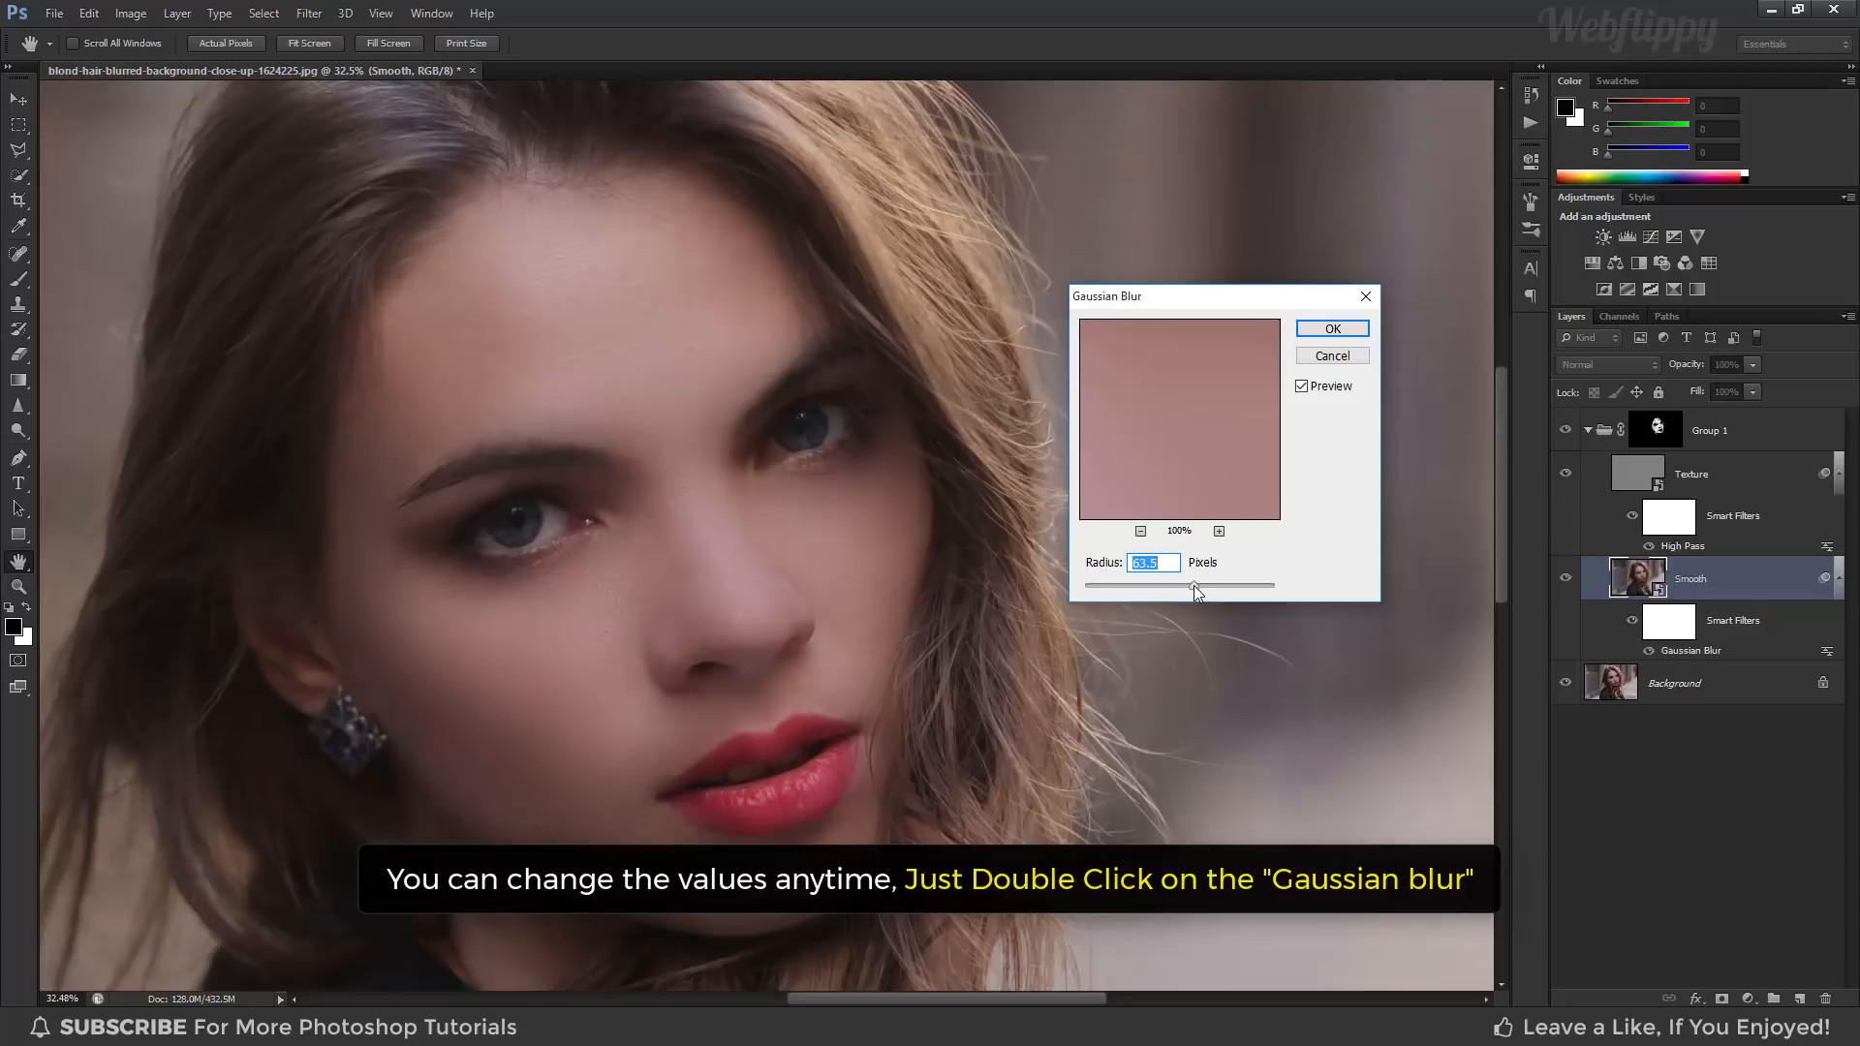
{"action": "left_click_drag", "start_coordinate": [1194, 585], "coordinate": [1173, 585]}
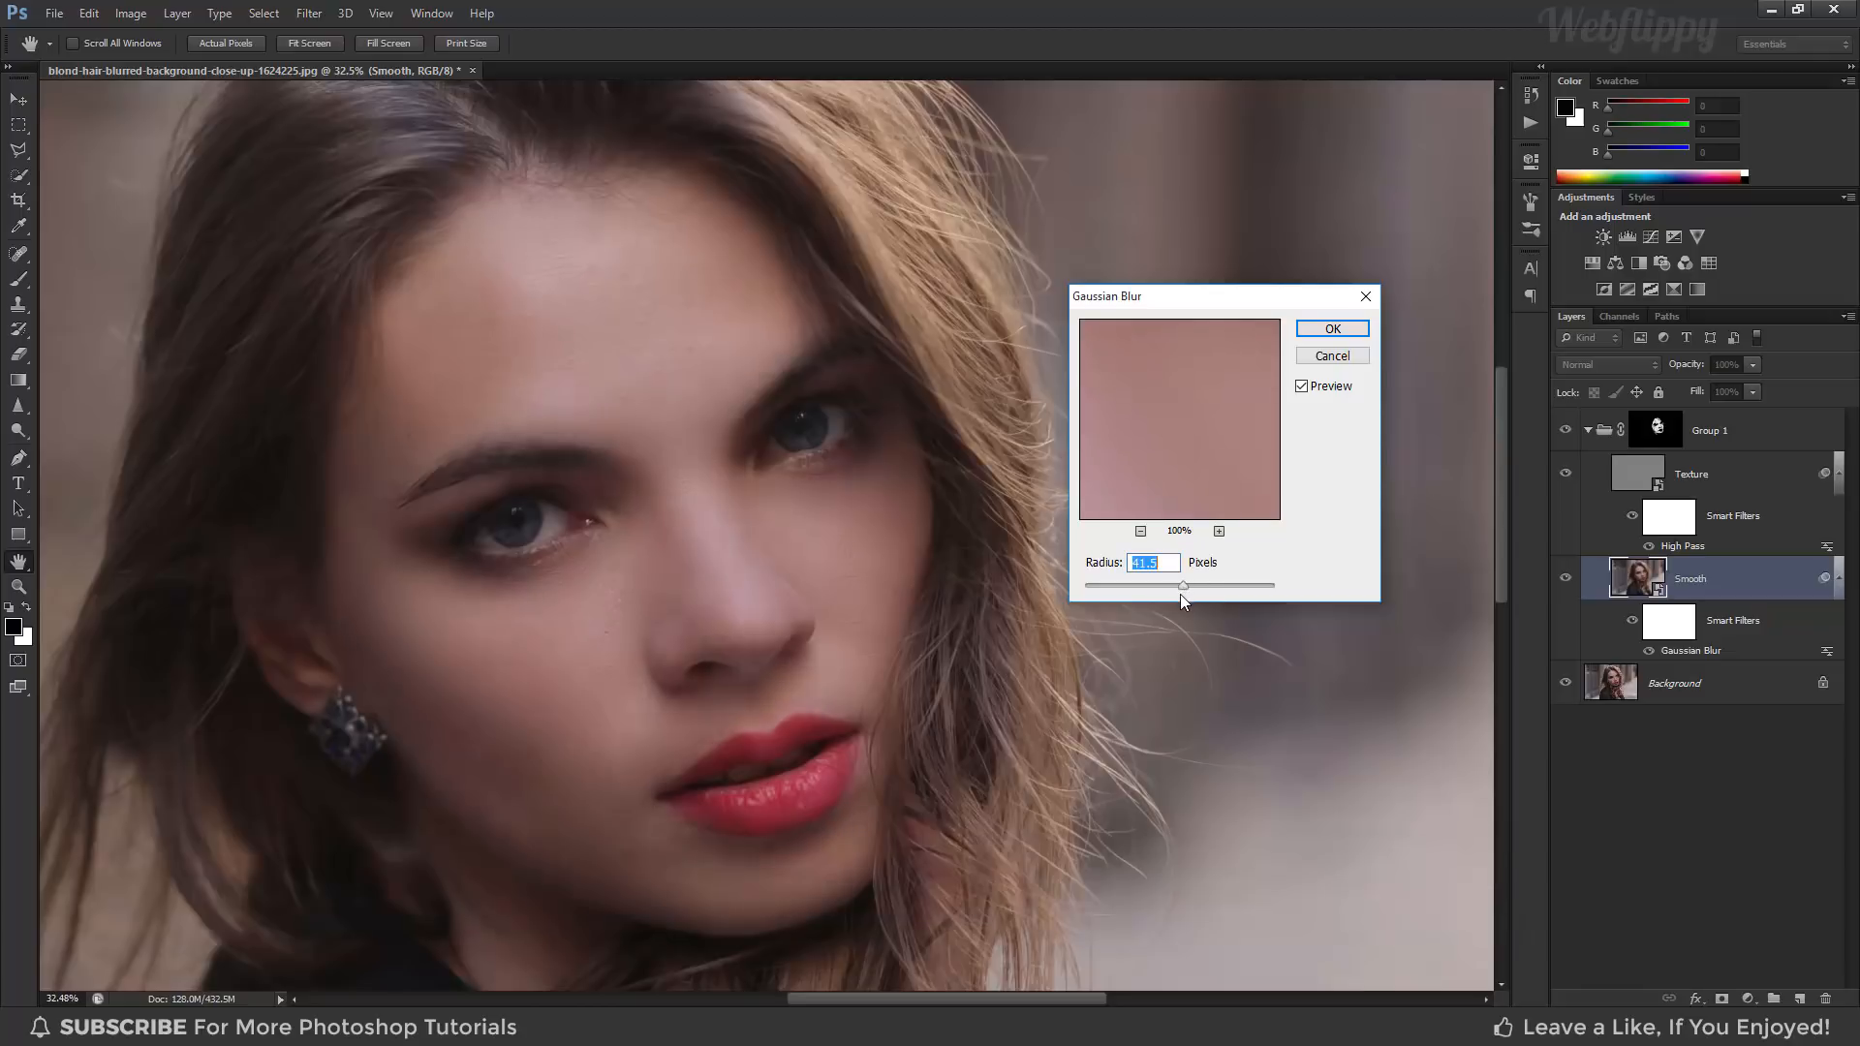
{"action": "left_click", "coordinate": [1315, 339]}
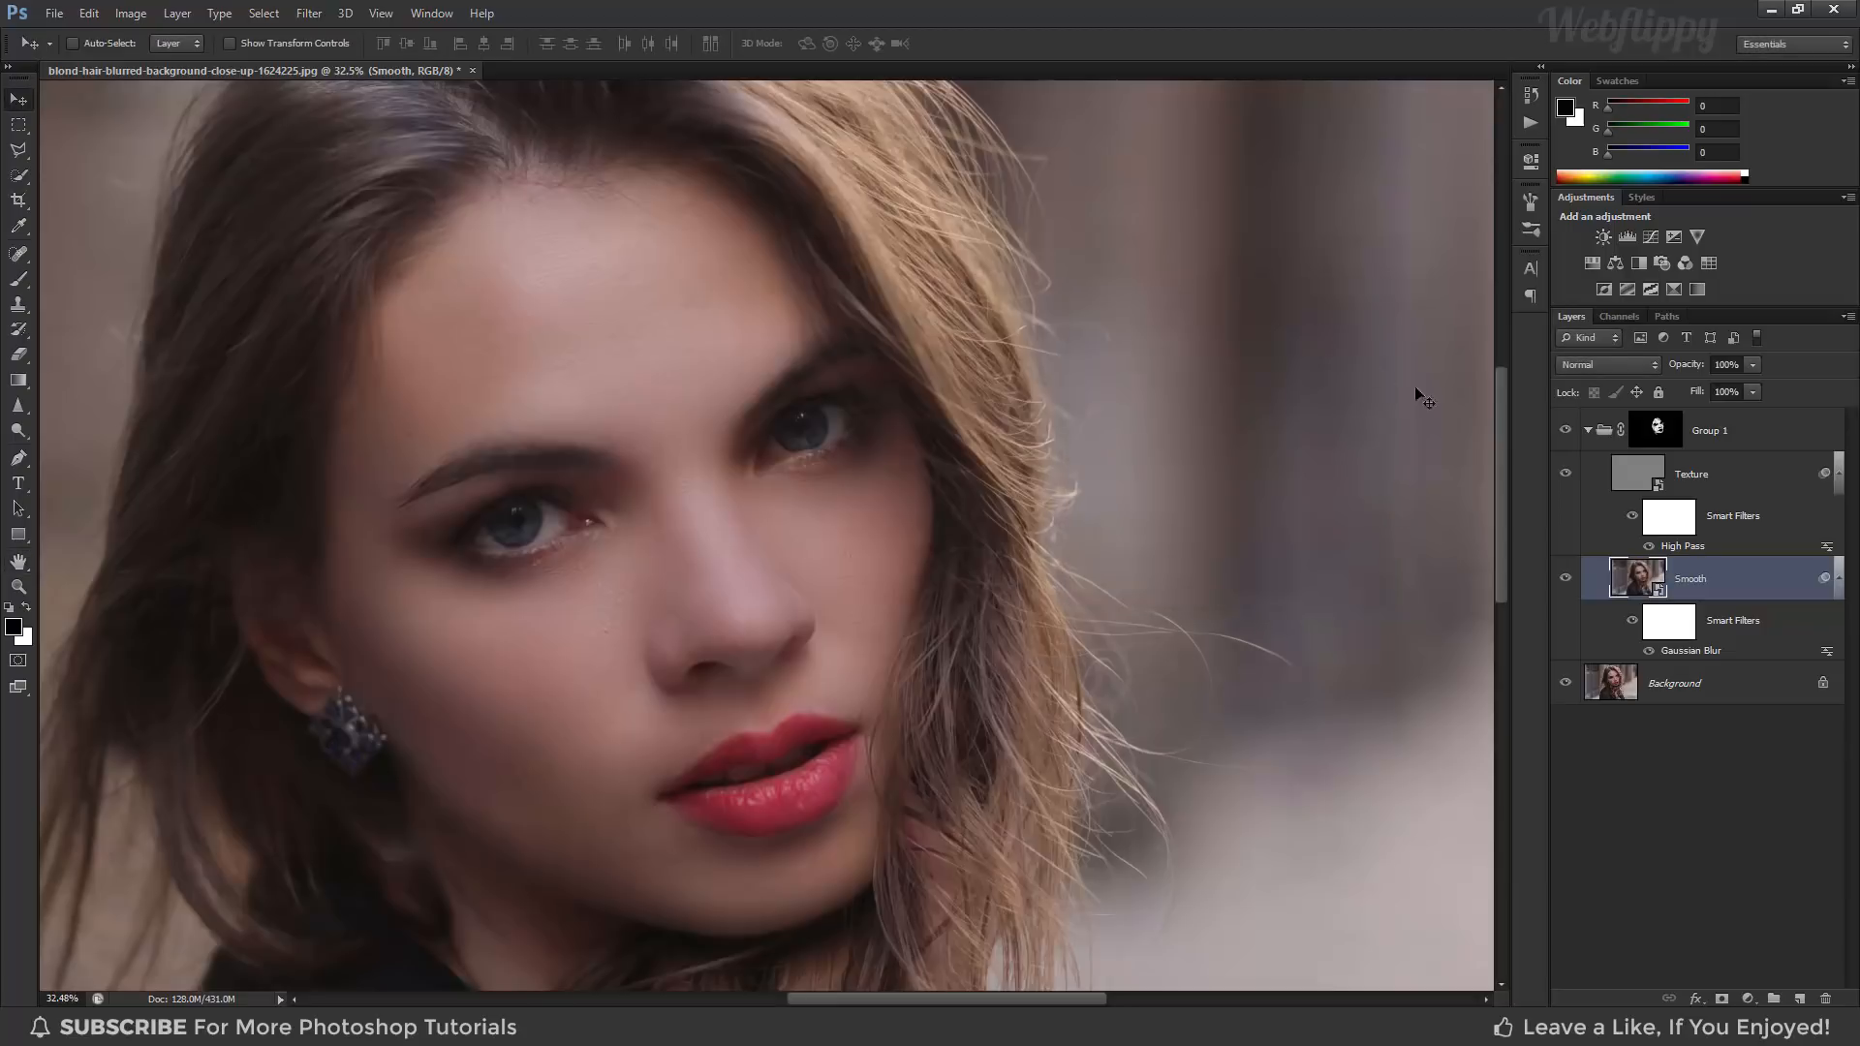
Set the Texture layer's High Pass radius to about 4.8 pixels and collapse Group 1.
{"action": "double_click", "coordinate": [1676, 549]}
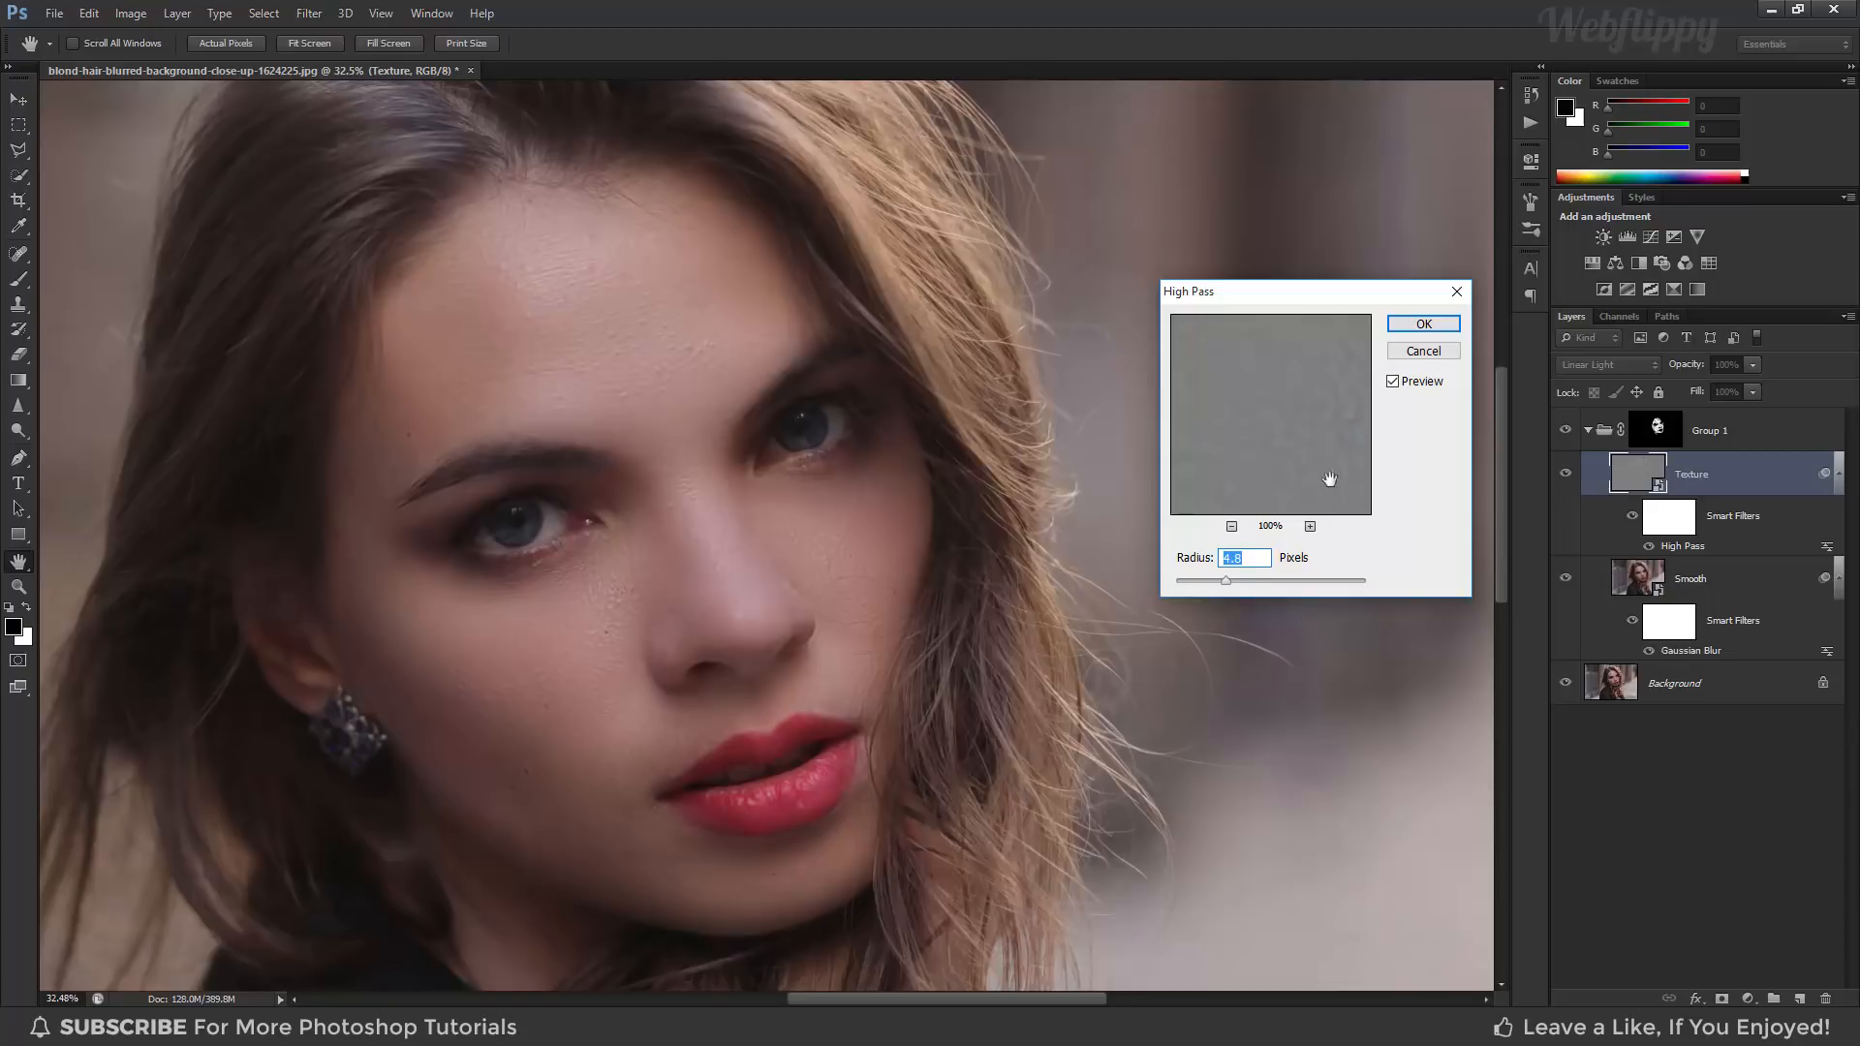
{"action": "left_click", "coordinate": [1424, 325]}
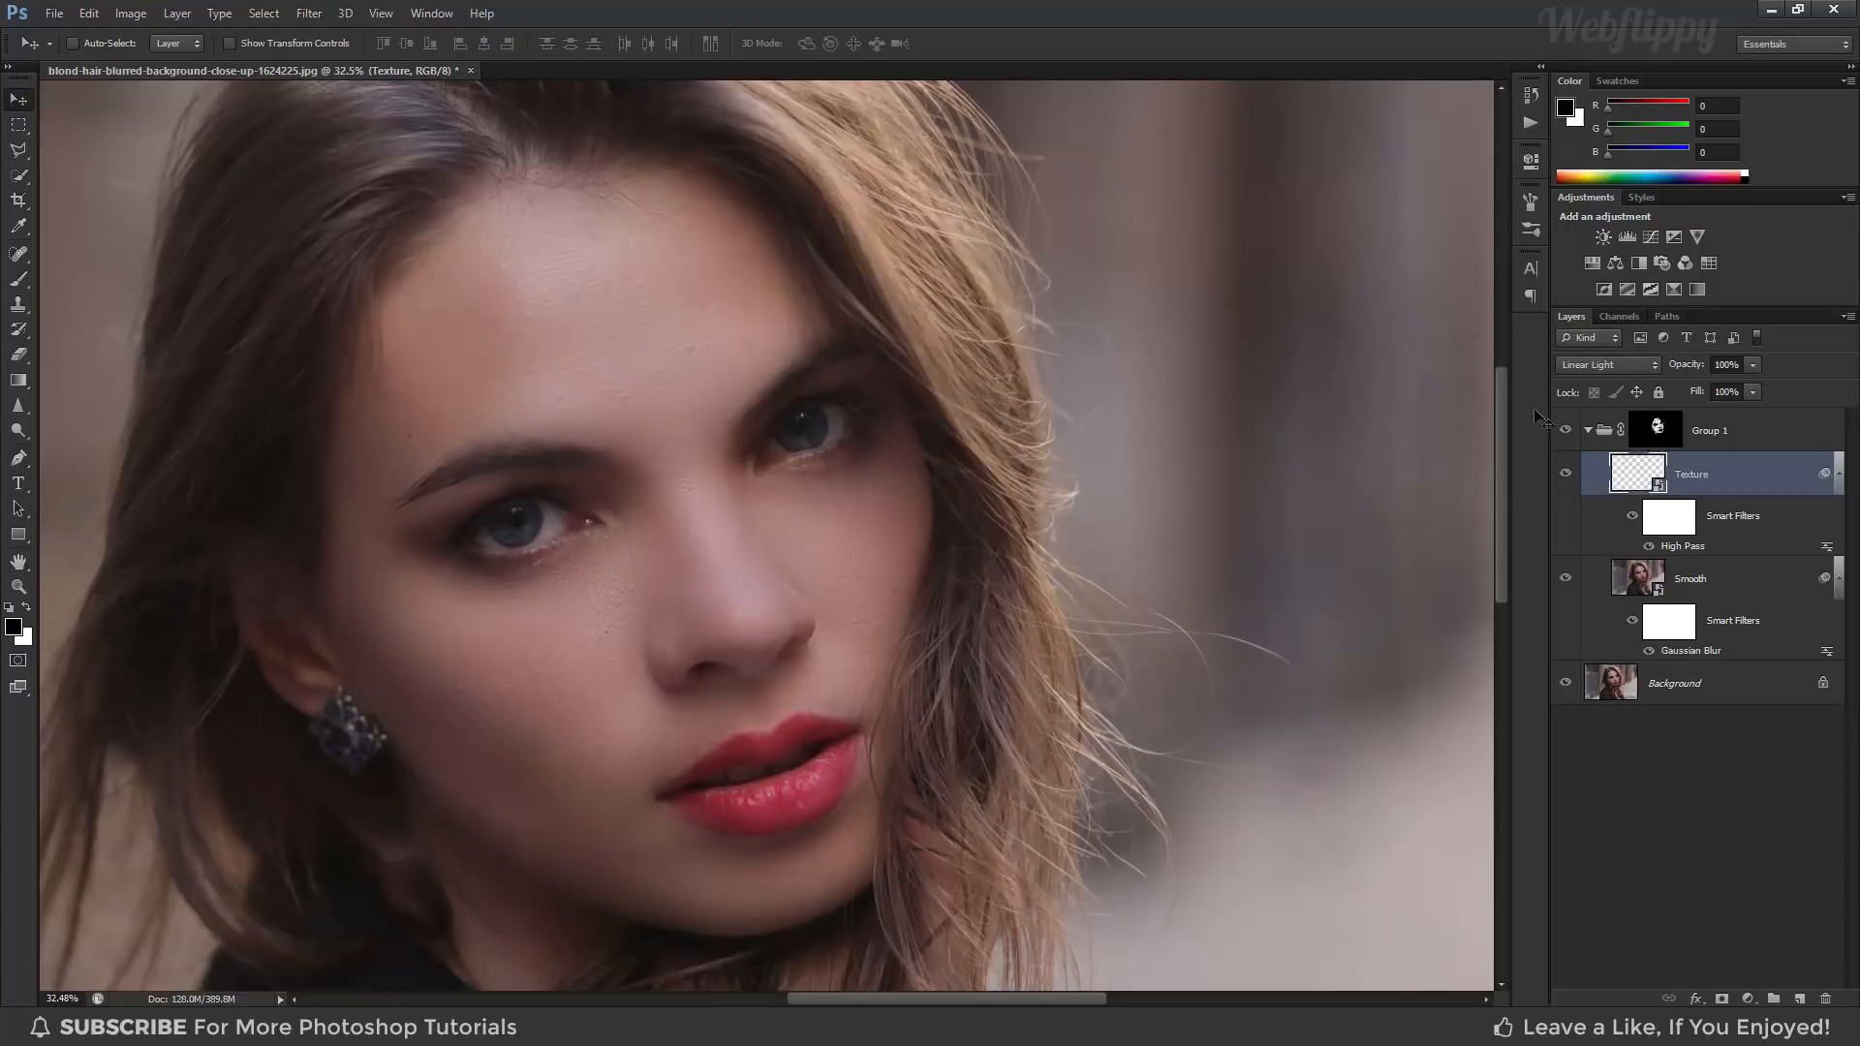
{"action": "left_click", "coordinate": [1588, 430]}
Hide and show Group 1 to compare the readjusted skin retouch with the original.
{"action": "left_click", "coordinate": [1564, 431]}
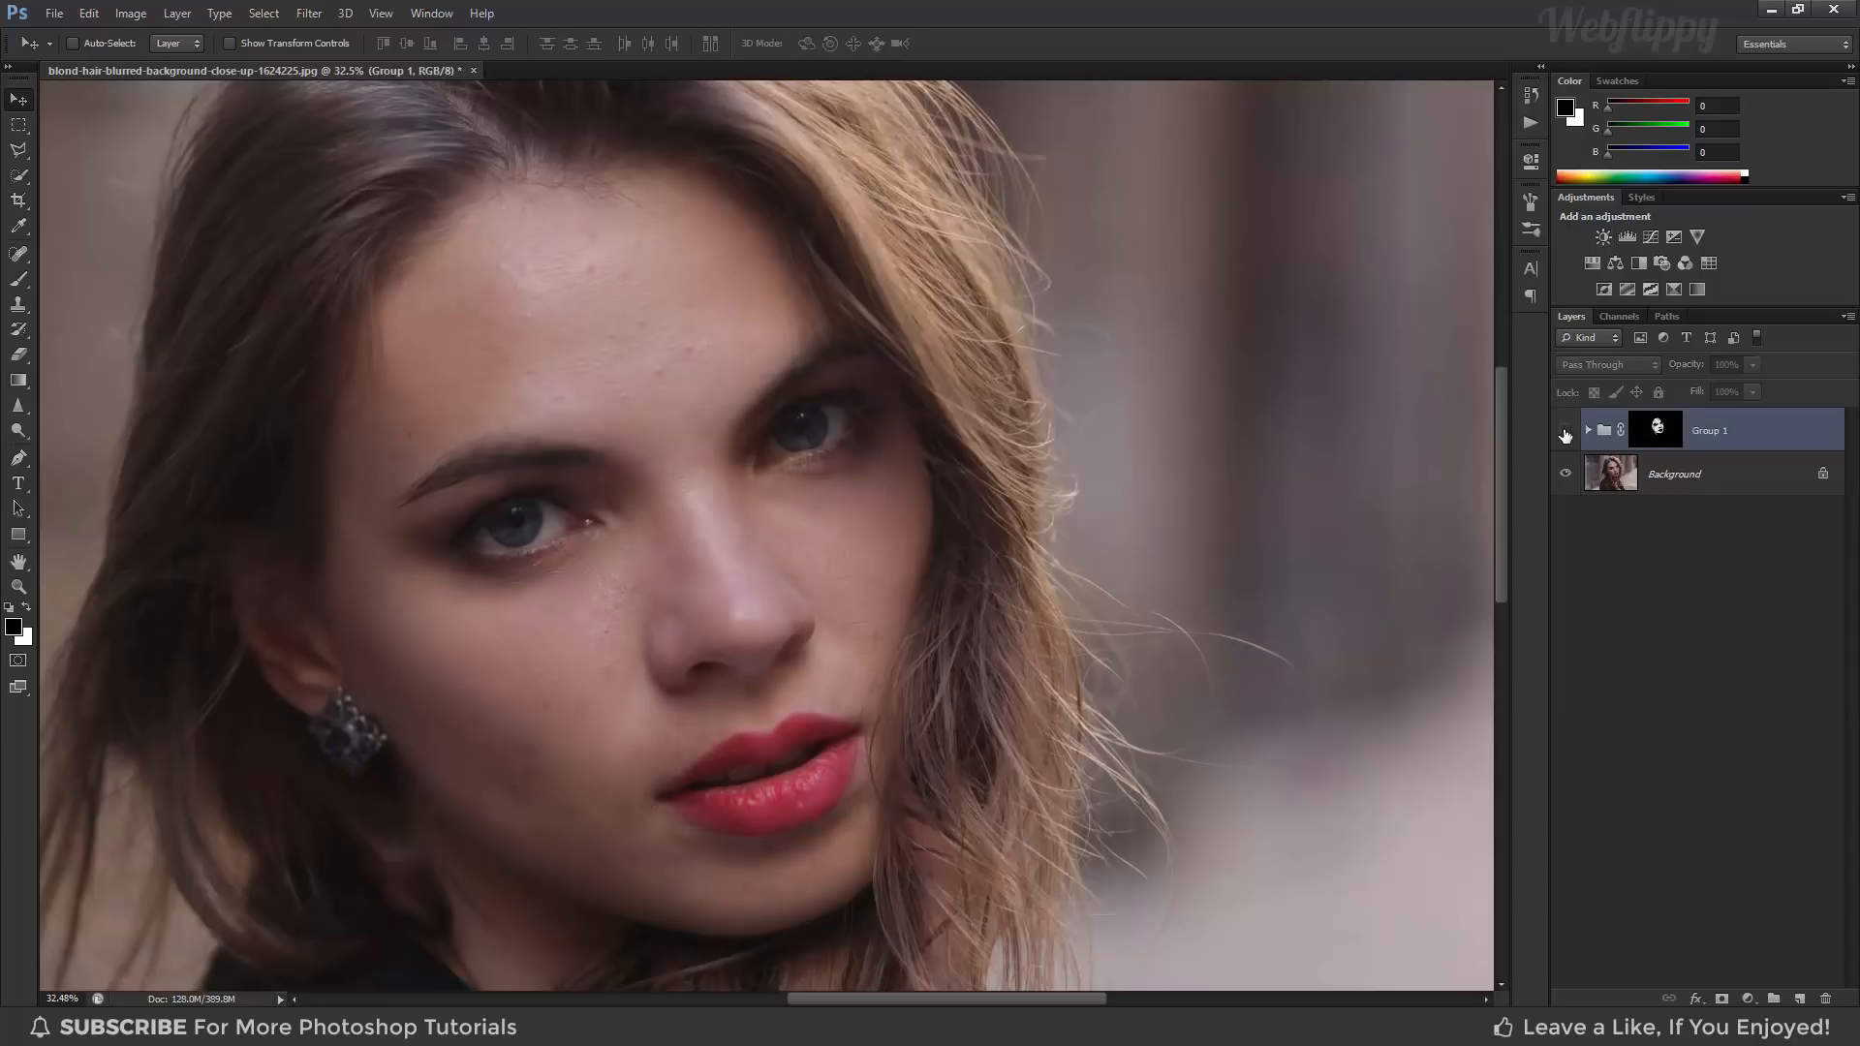
{"action": "left_click", "coordinate": [1565, 431]}
{"action": "left_click", "coordinate": [1564, 431]}
{"action": "left_click", "coordinate": [1564, 432]}
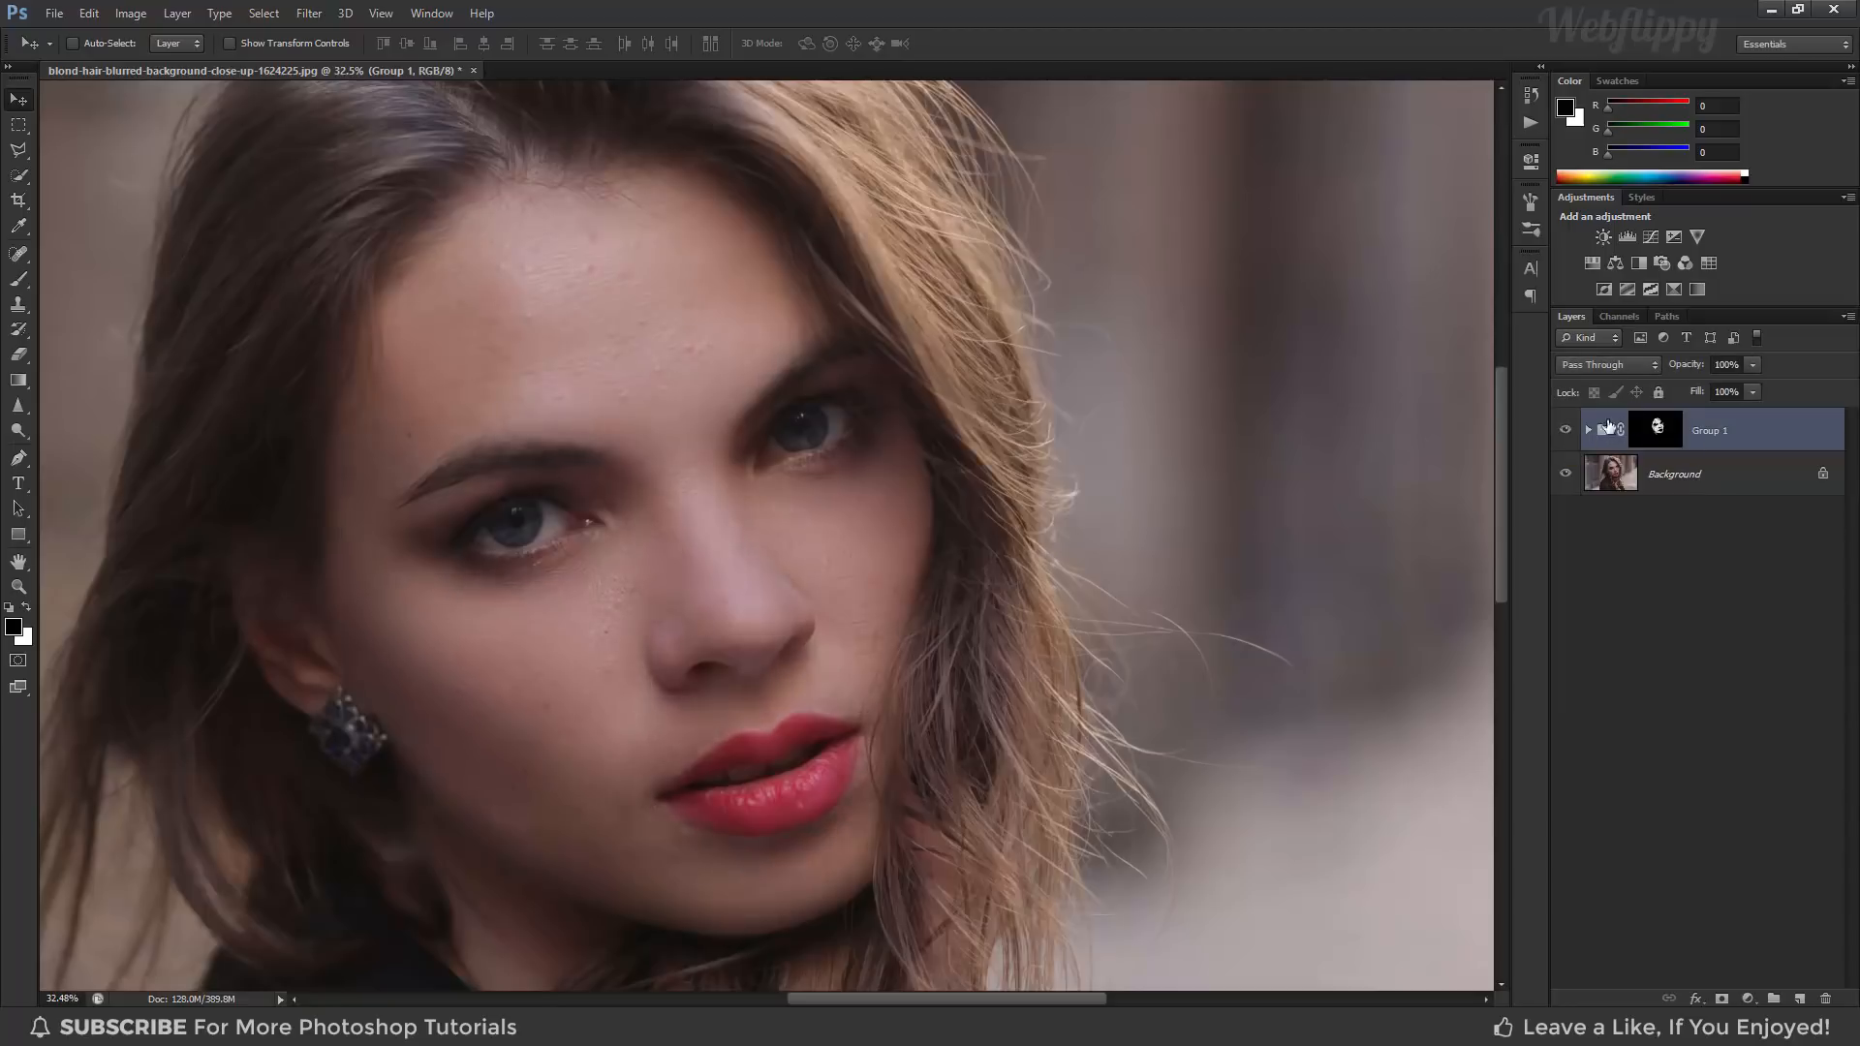
Try a Group 1 opacity of 87%, return it to 100%, and toggle the group's visibility to check the effect.
{"action": "left_click", "coordinate": [1751, 365]}
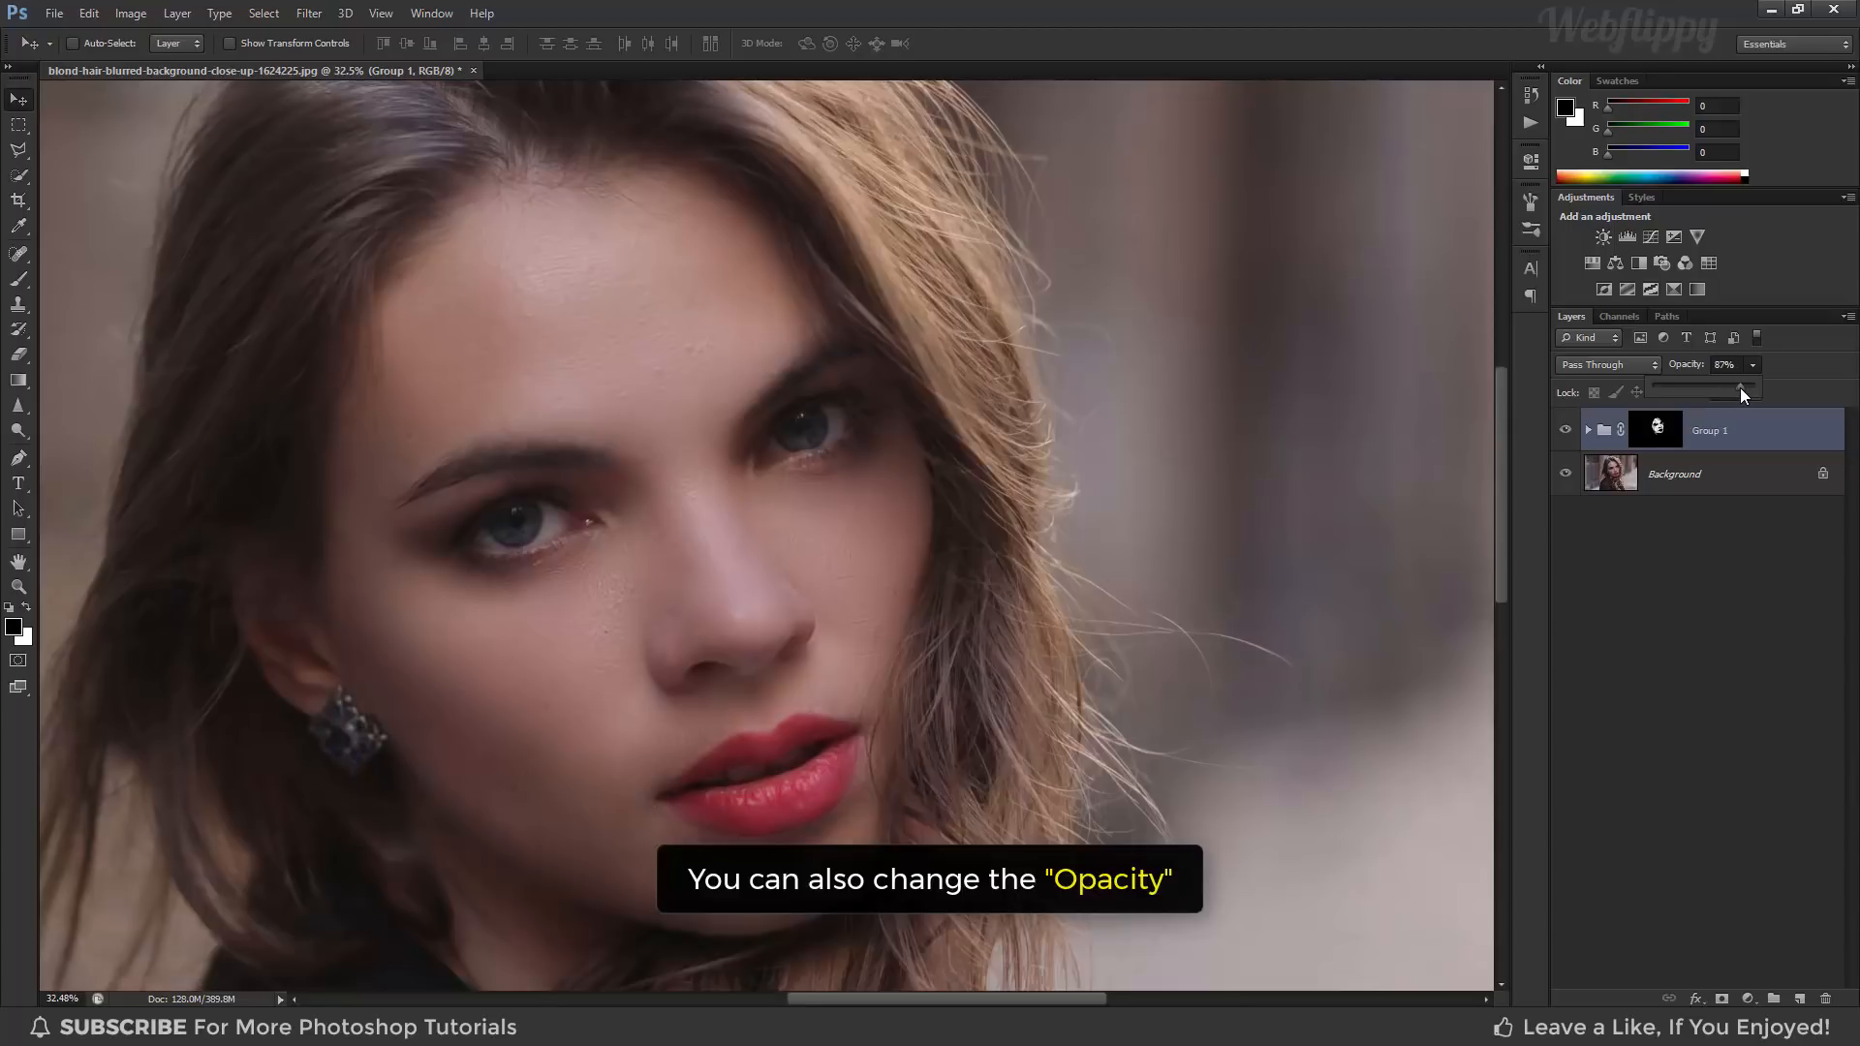
{"action": "left_click_drag", "start_coordinate": [1741, 388], "coordinate": [1791, 396]}
{"action": "left_click", "coordinate": [1565, 431]}
{"action": "left_click", "coordinate": [1565, 431]}
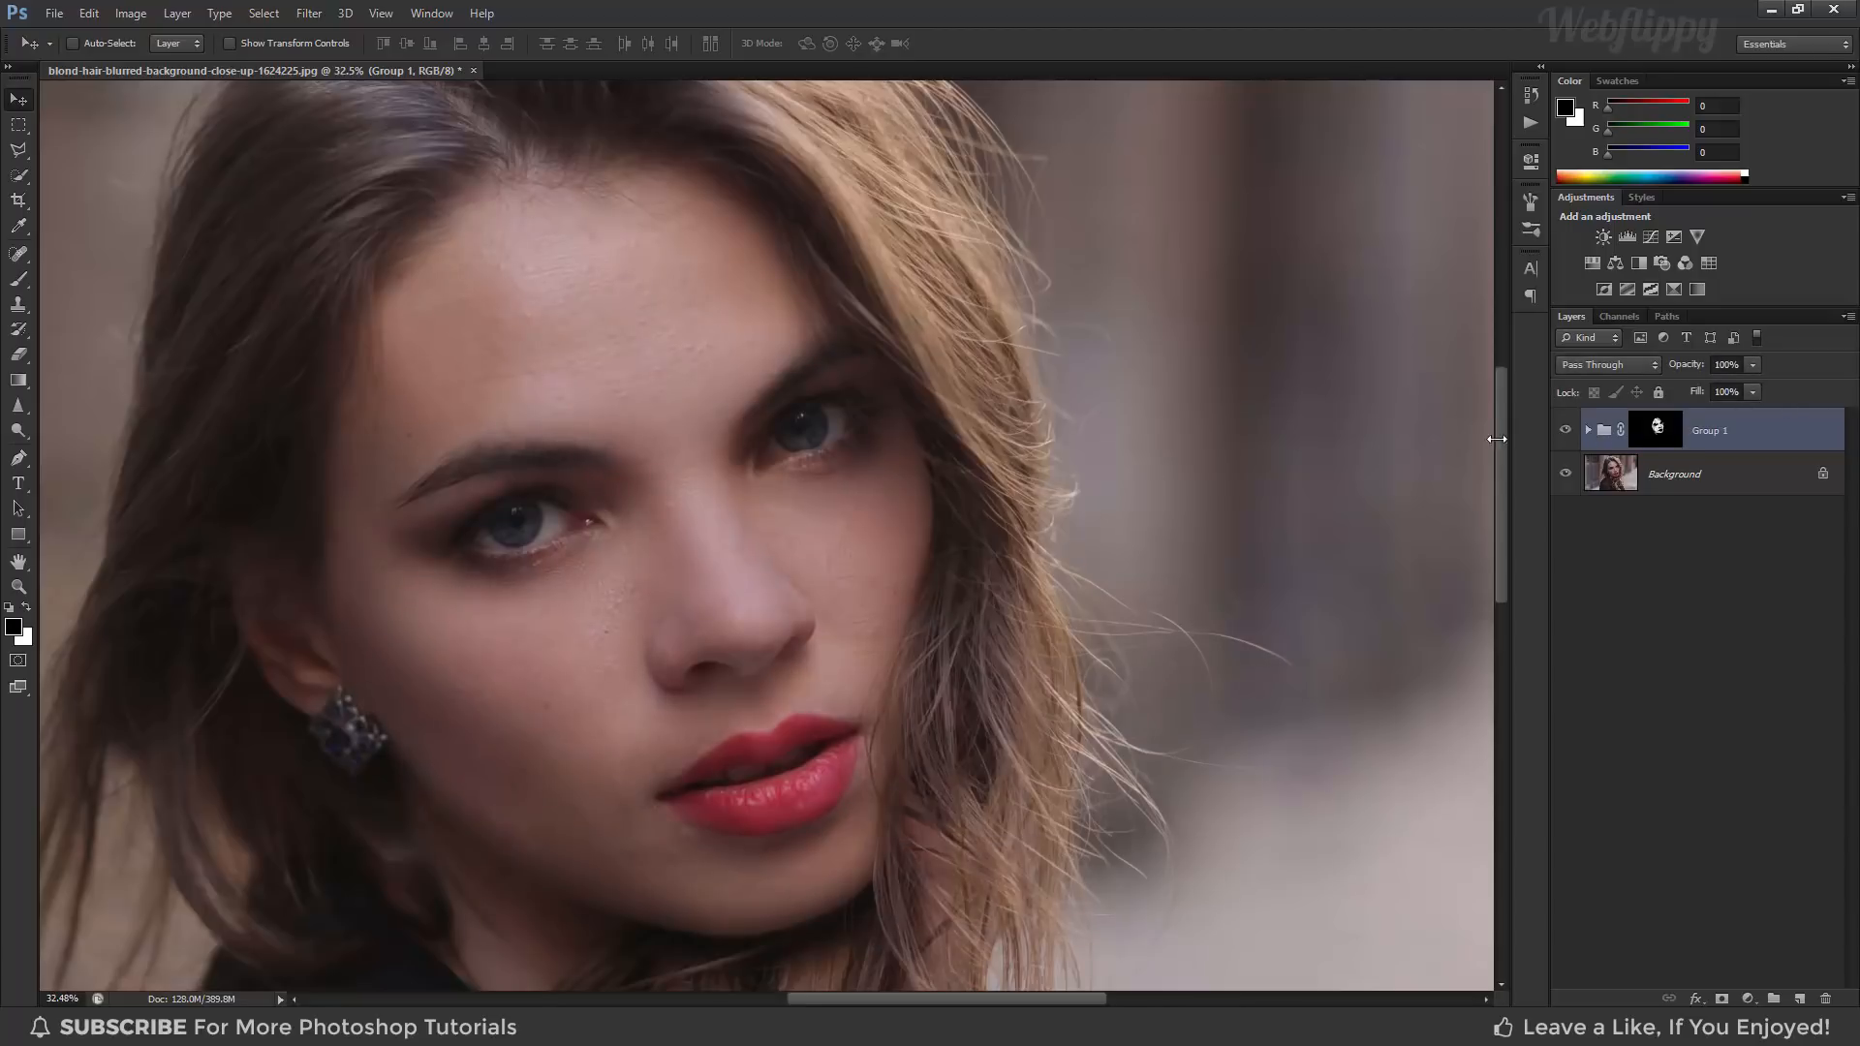
Add a Levels adjustment layer above Group 1 with the black input at 18 and the white input at 214.
{"action": "scroll", "coordinate": [1055, 502], "scroll_direction": "down", "scroll_amount": 6}
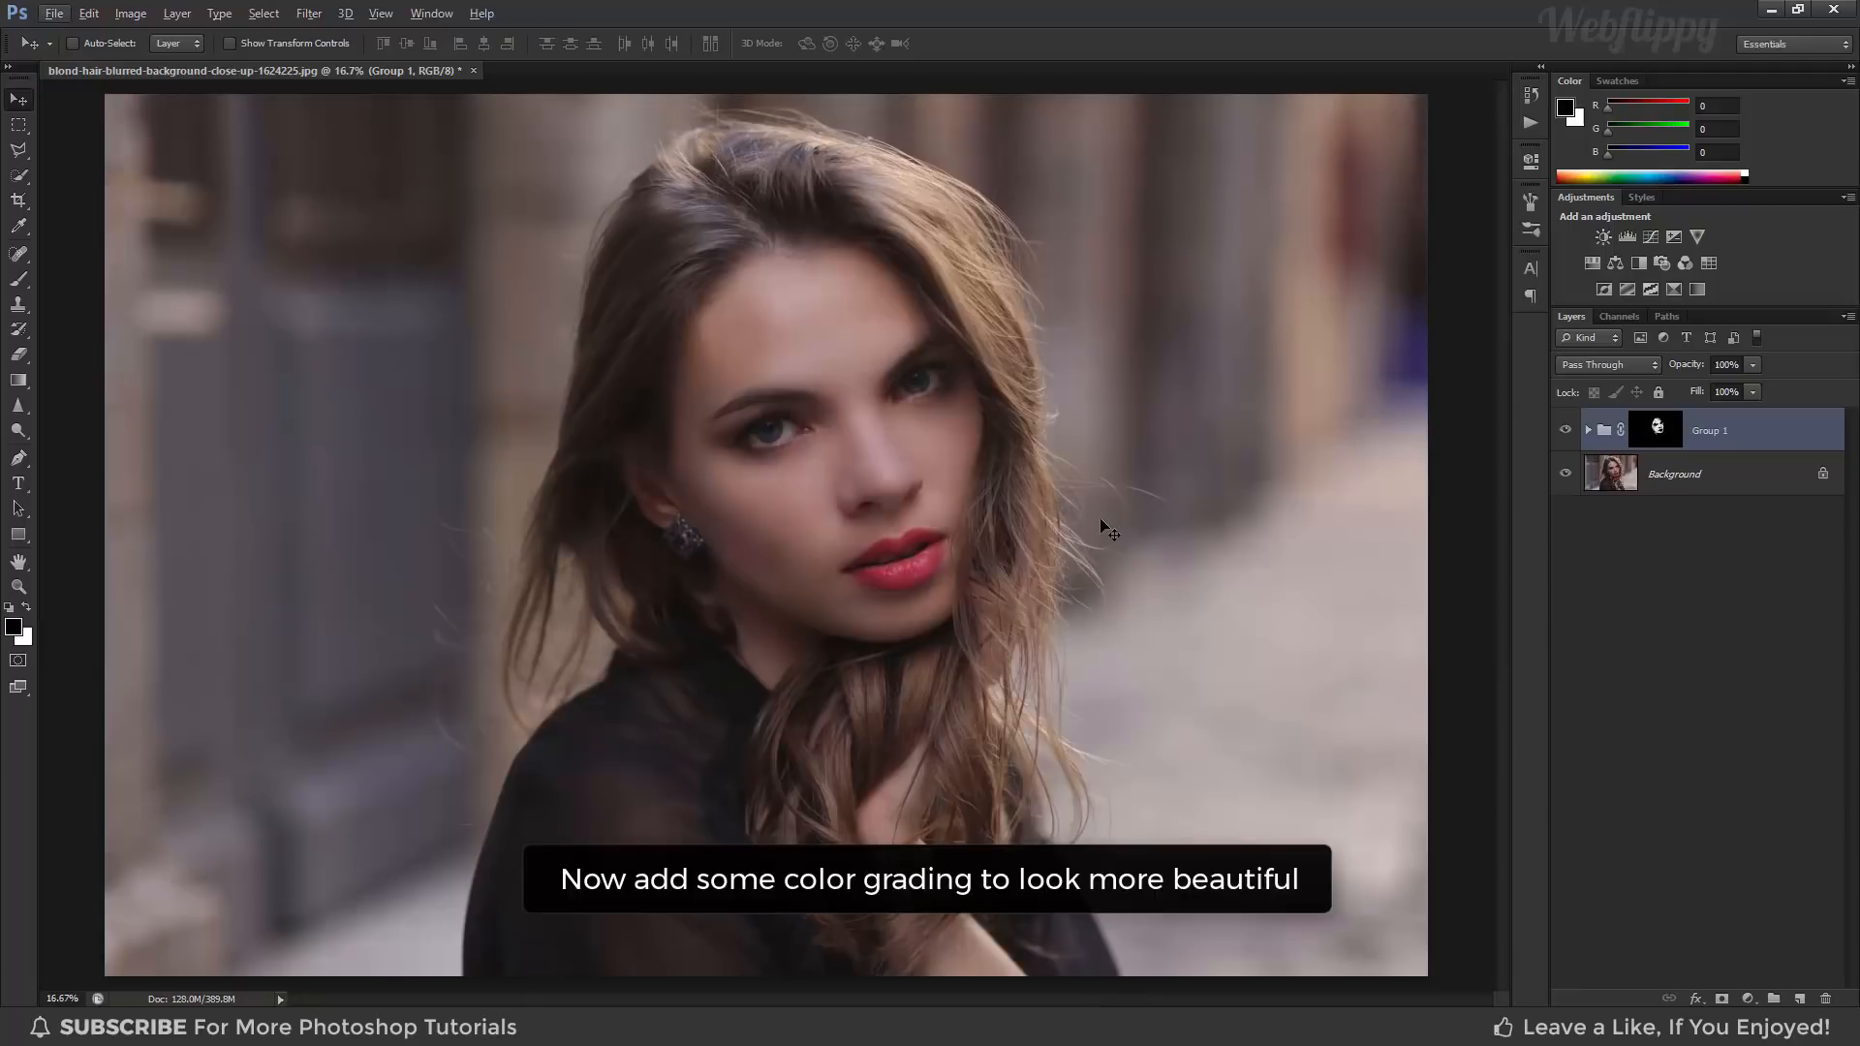
{"action": "left_click", "coordinate": [1748, 998]}
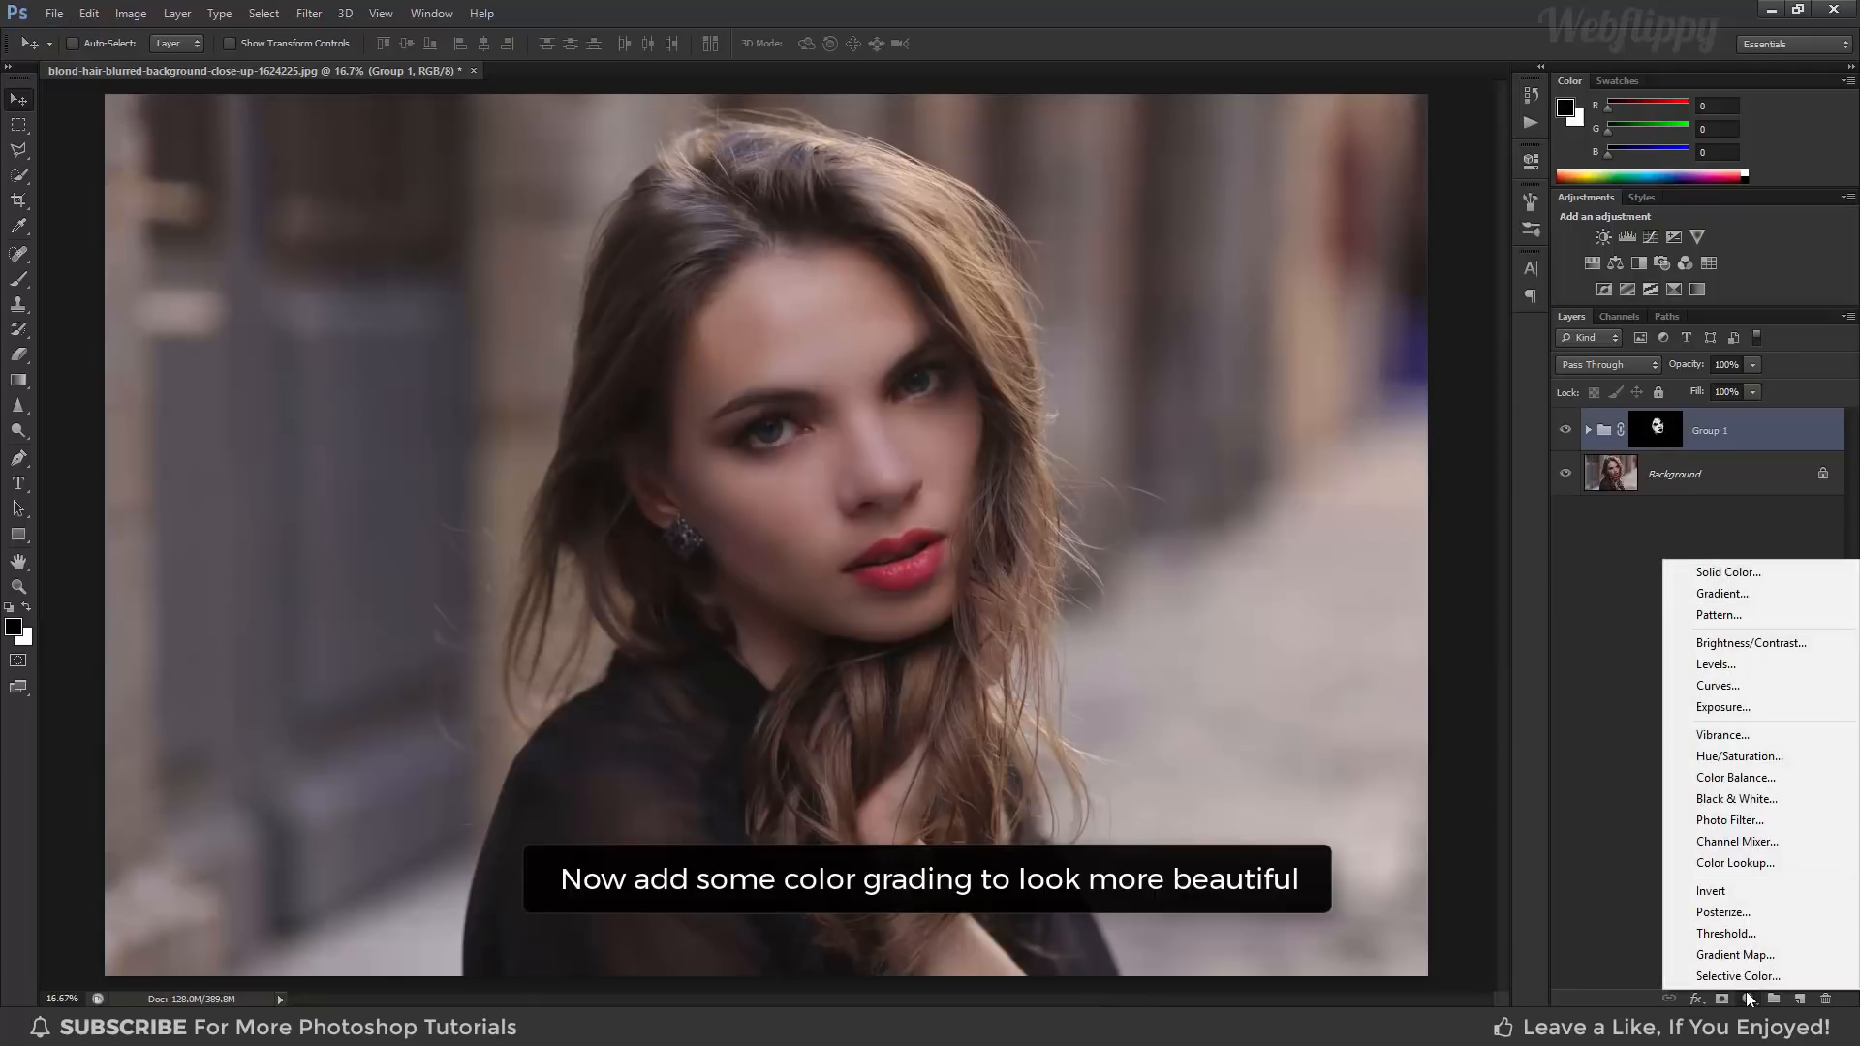
{"action": "left_click", "coordinate": [1715, 665]}
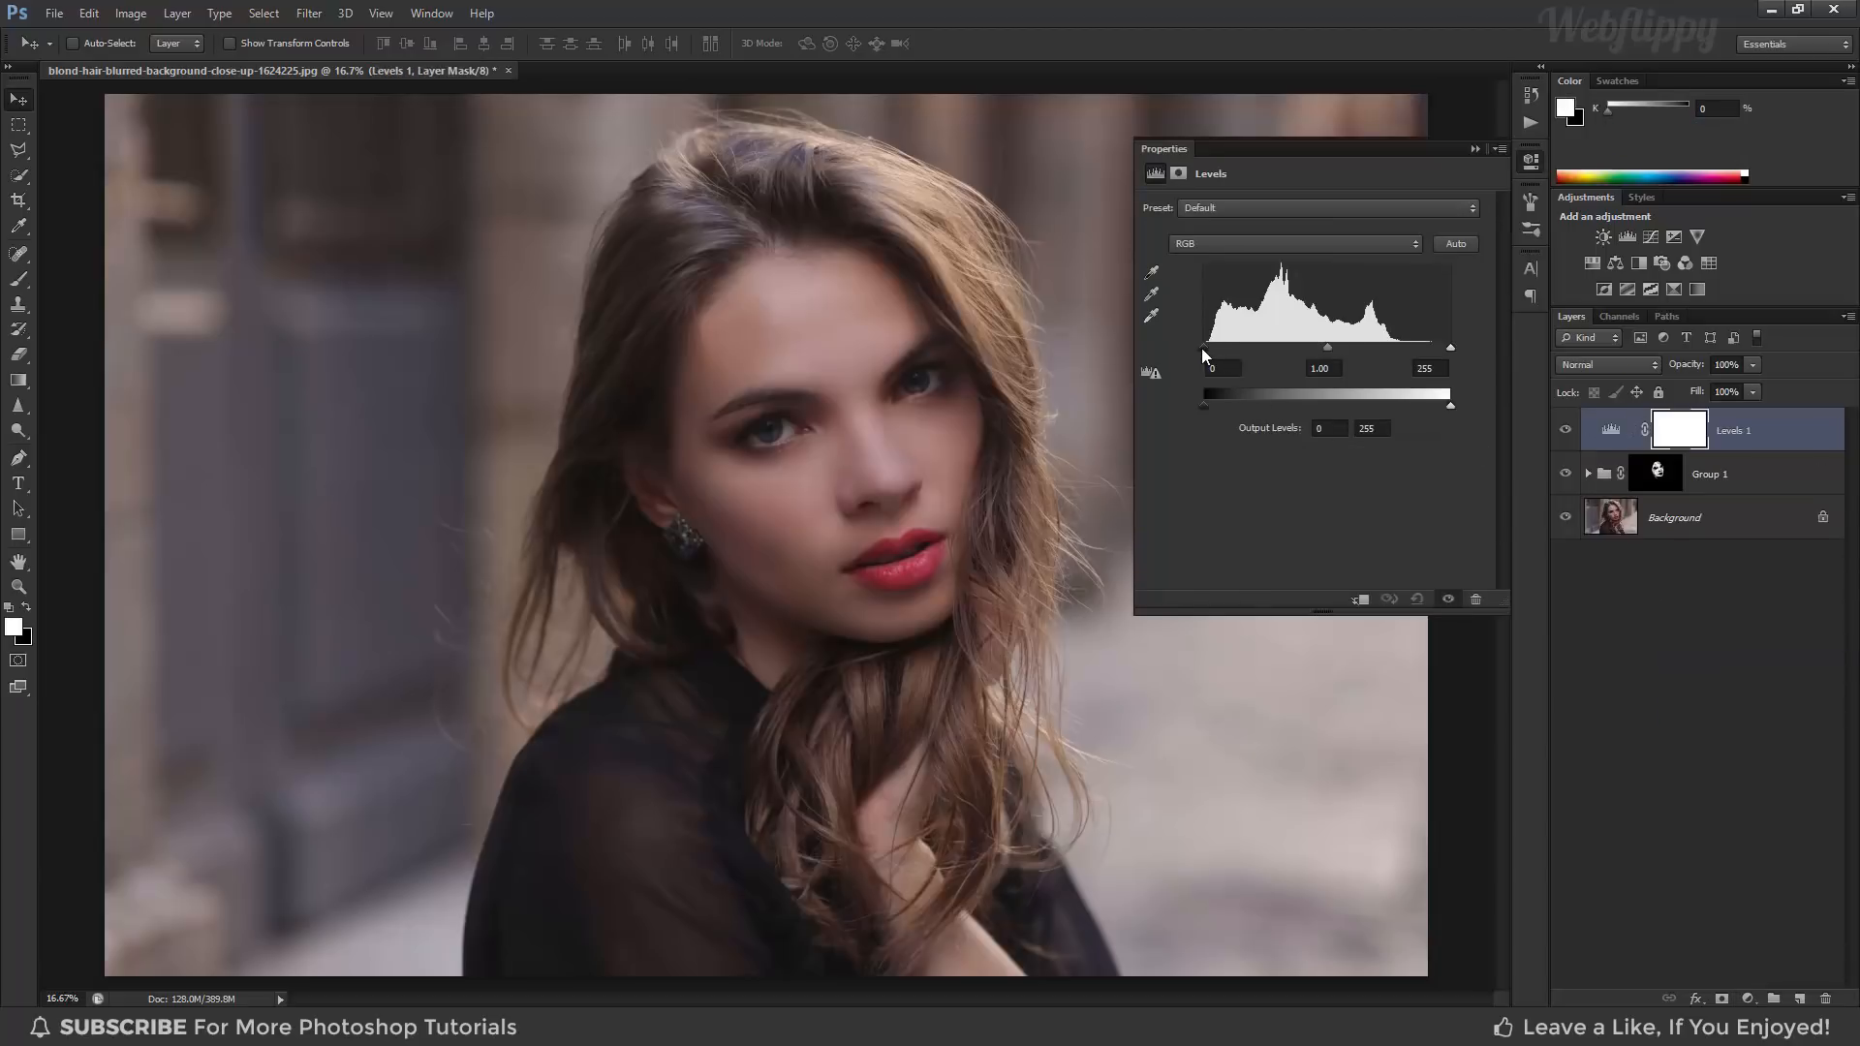
{"action": "left_click_drag", "start_coordinate": [1202, 347], "coordinate": [1221, 350]}
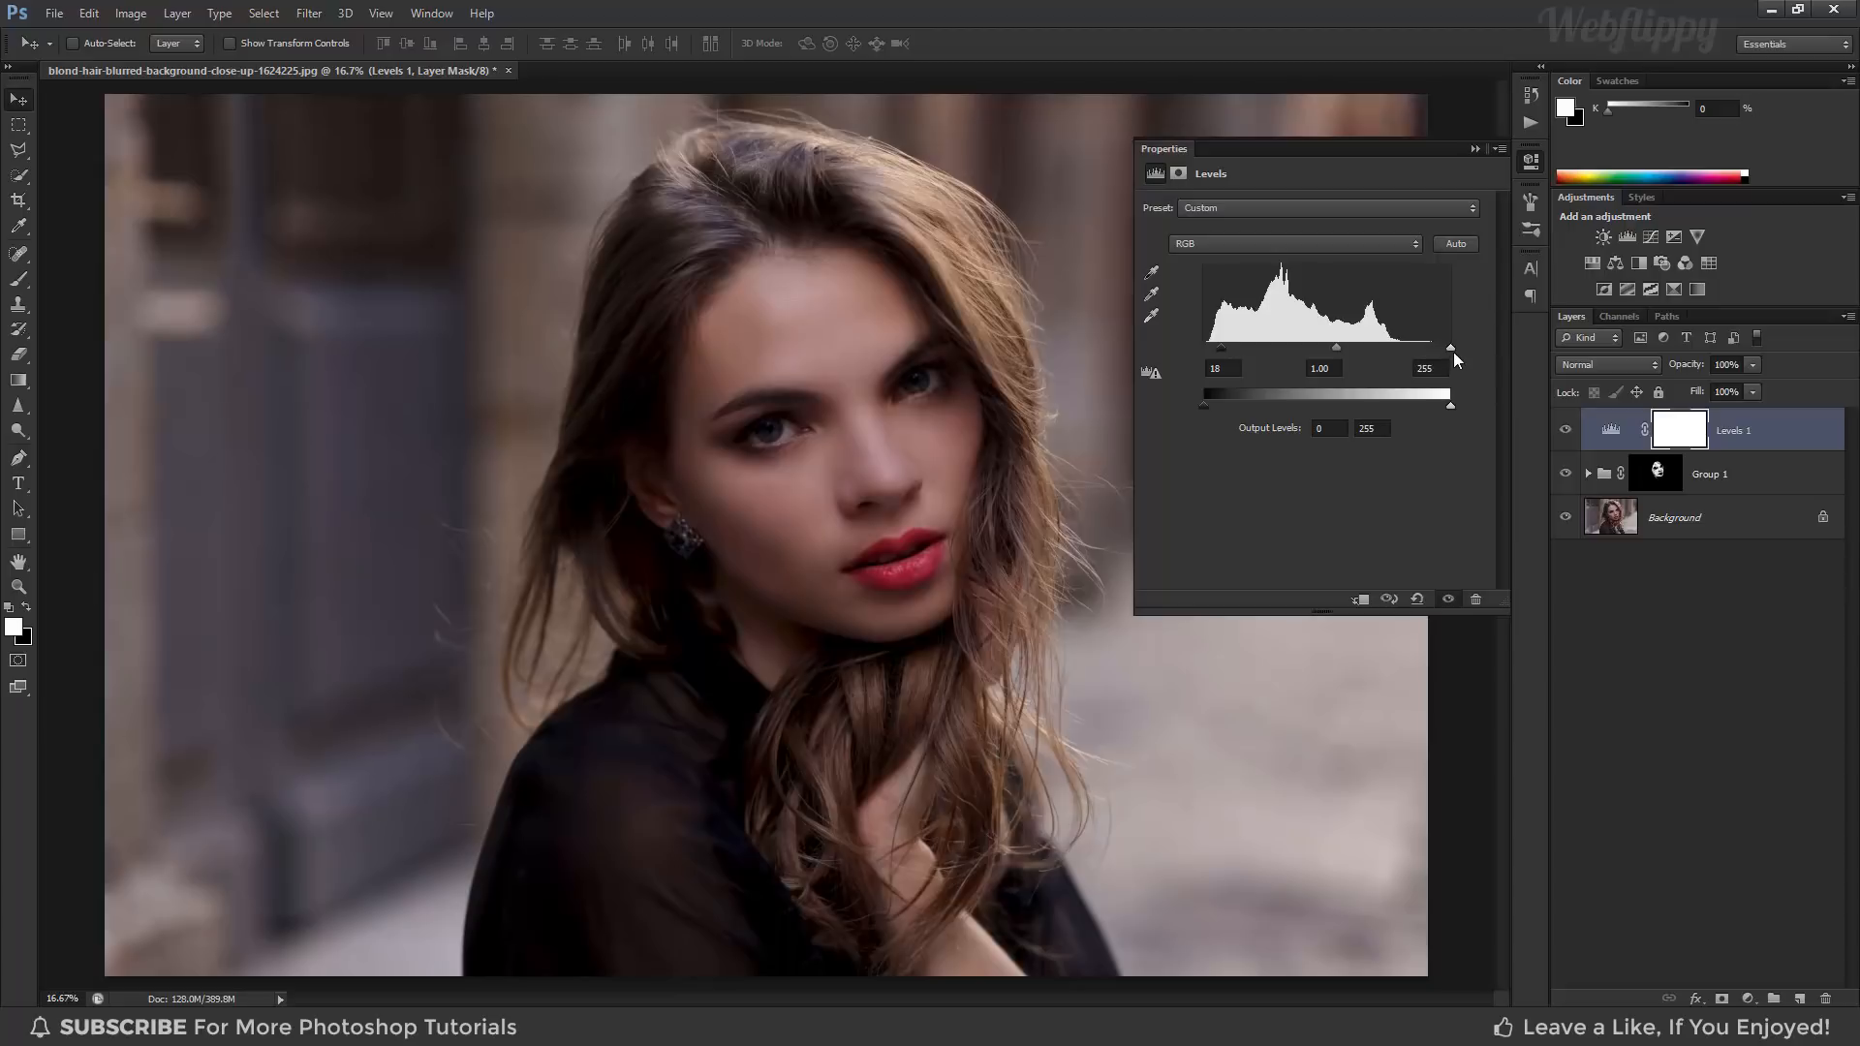
{"action": "left_click_drag", "start_coordinate": [1453, 351], "coordinate": [1410, 351]}
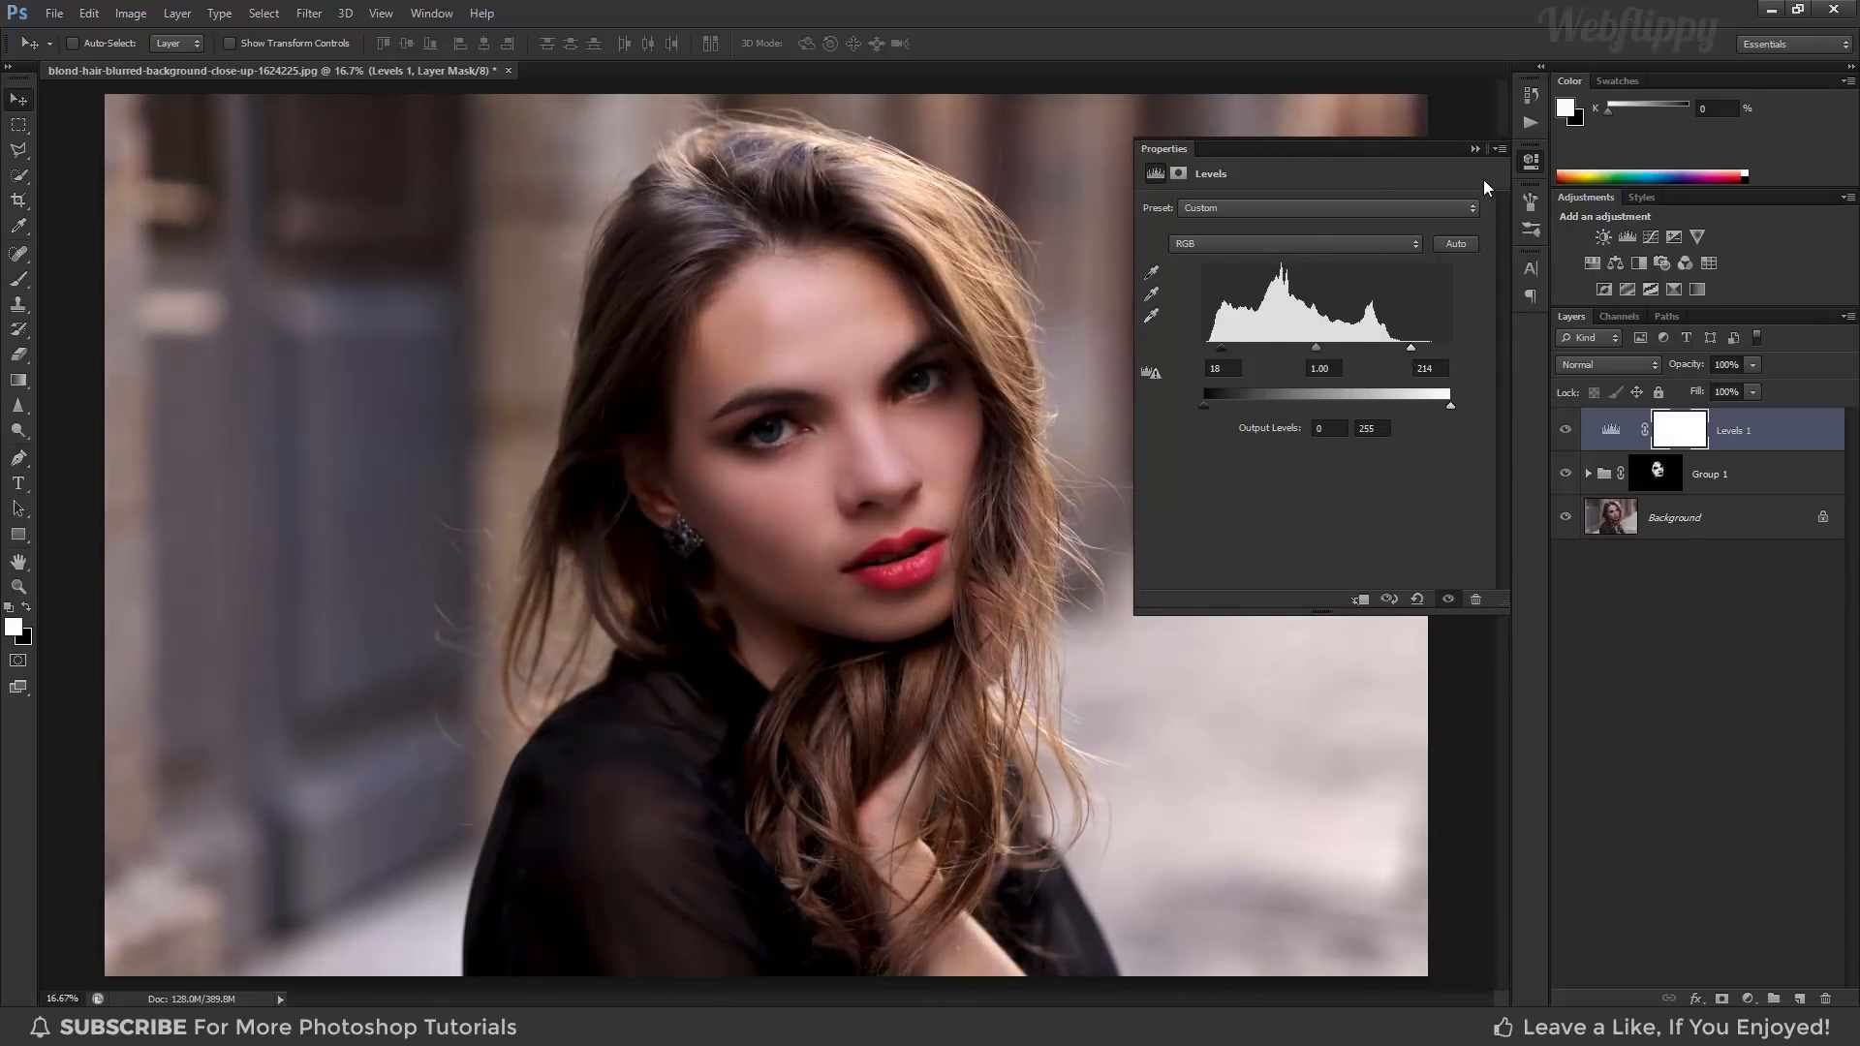
{"action": "left_click", "coordinate": [1474, 150]}
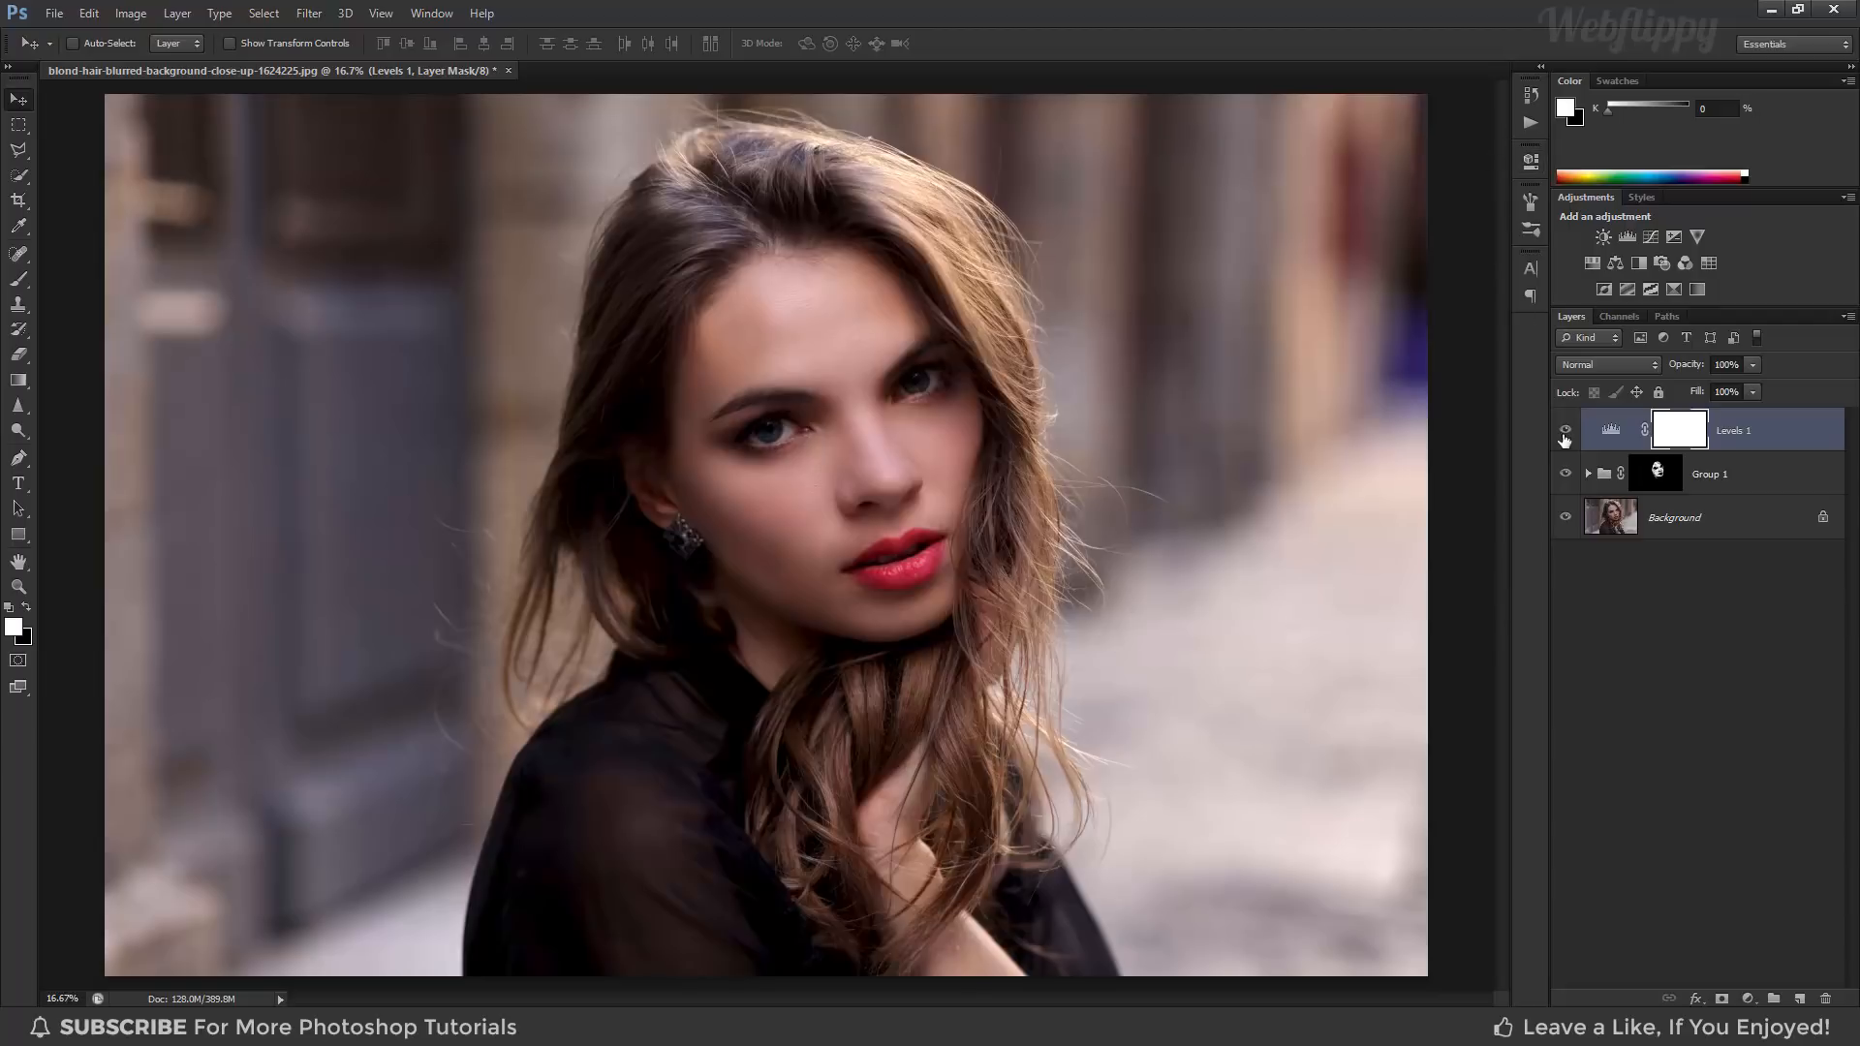
Toggle the Levels 1 layer's visibility to compare the contrast change, leaving the layer shown.
{"action": "left_click", "coordinate": [1563, 439]}
{"action": "left_click", "coordinate": [1563, 439]}
{"action": "left_click", "coordinate": [1564, 439]}
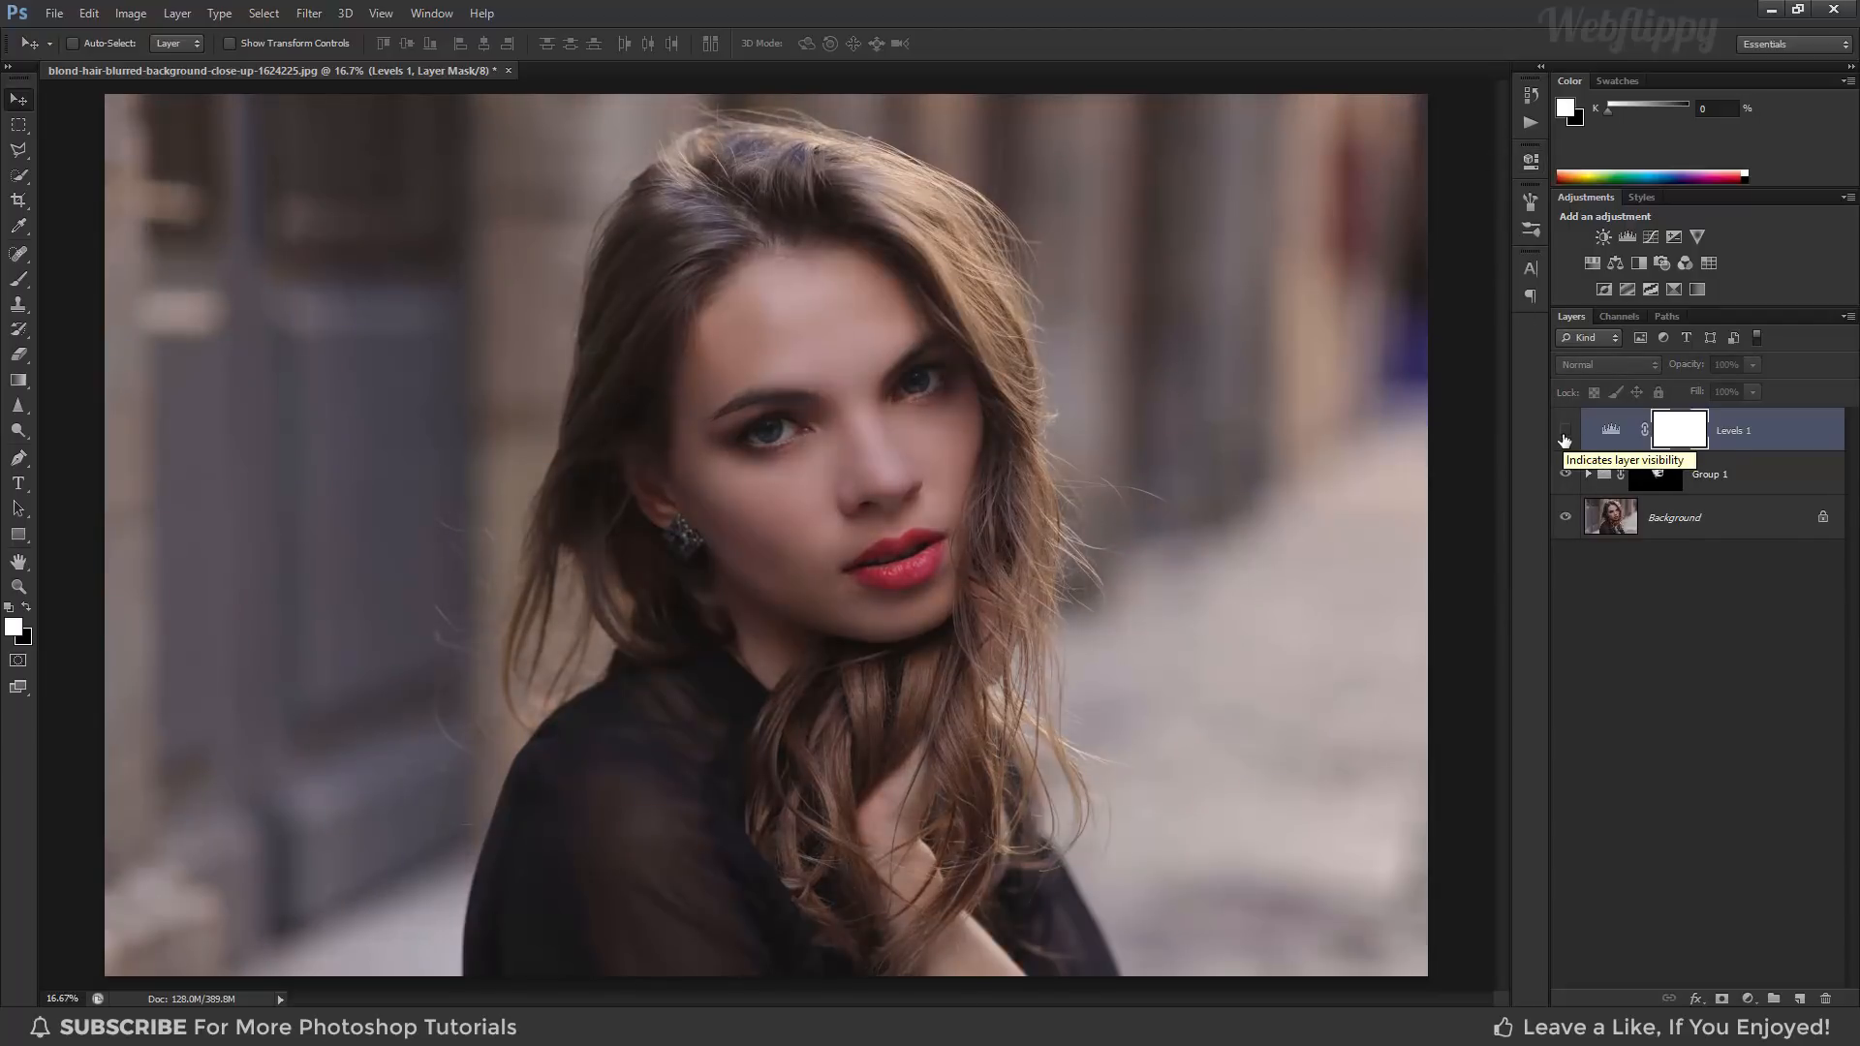
{"action": "left_click", "coordinate": [1564, 439]}
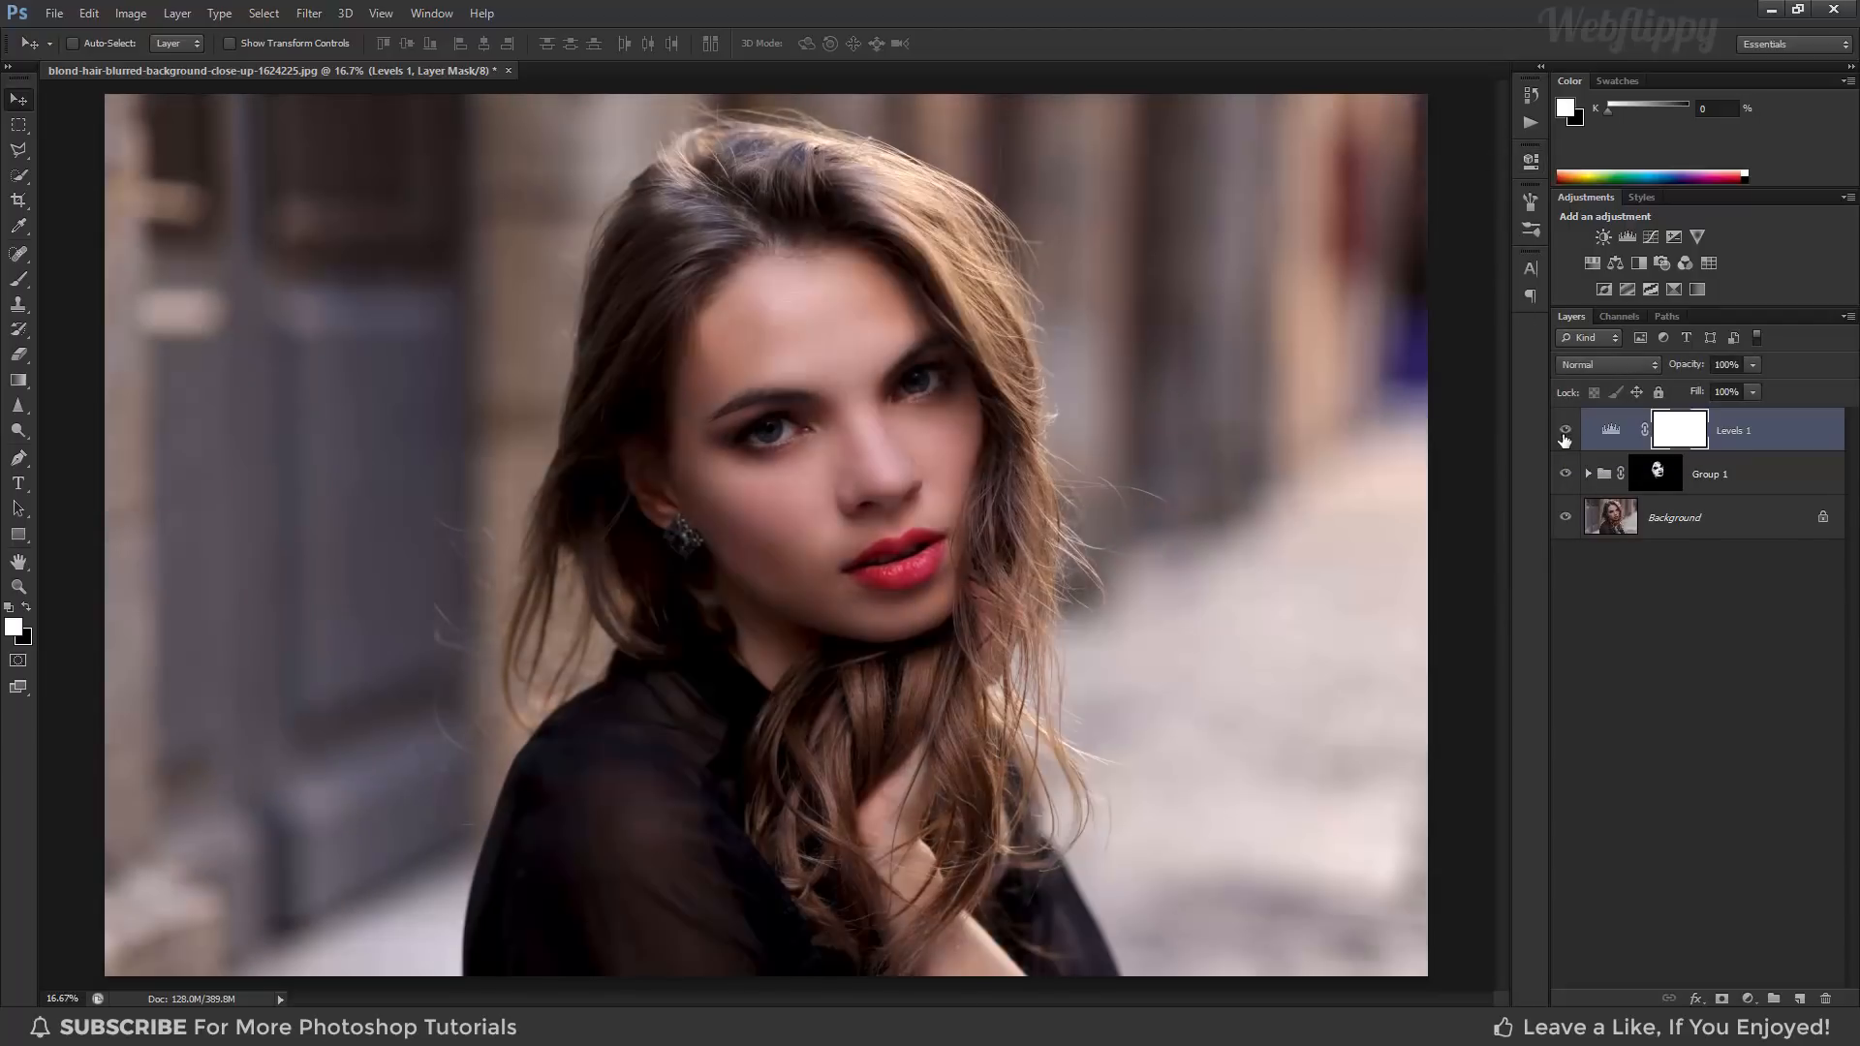
Add a Selective Color adjustment layer and, for Reds, set Cyan to -20% and increase Yellow.
{"action": "left_click", "coordinate": [1750, 999]}
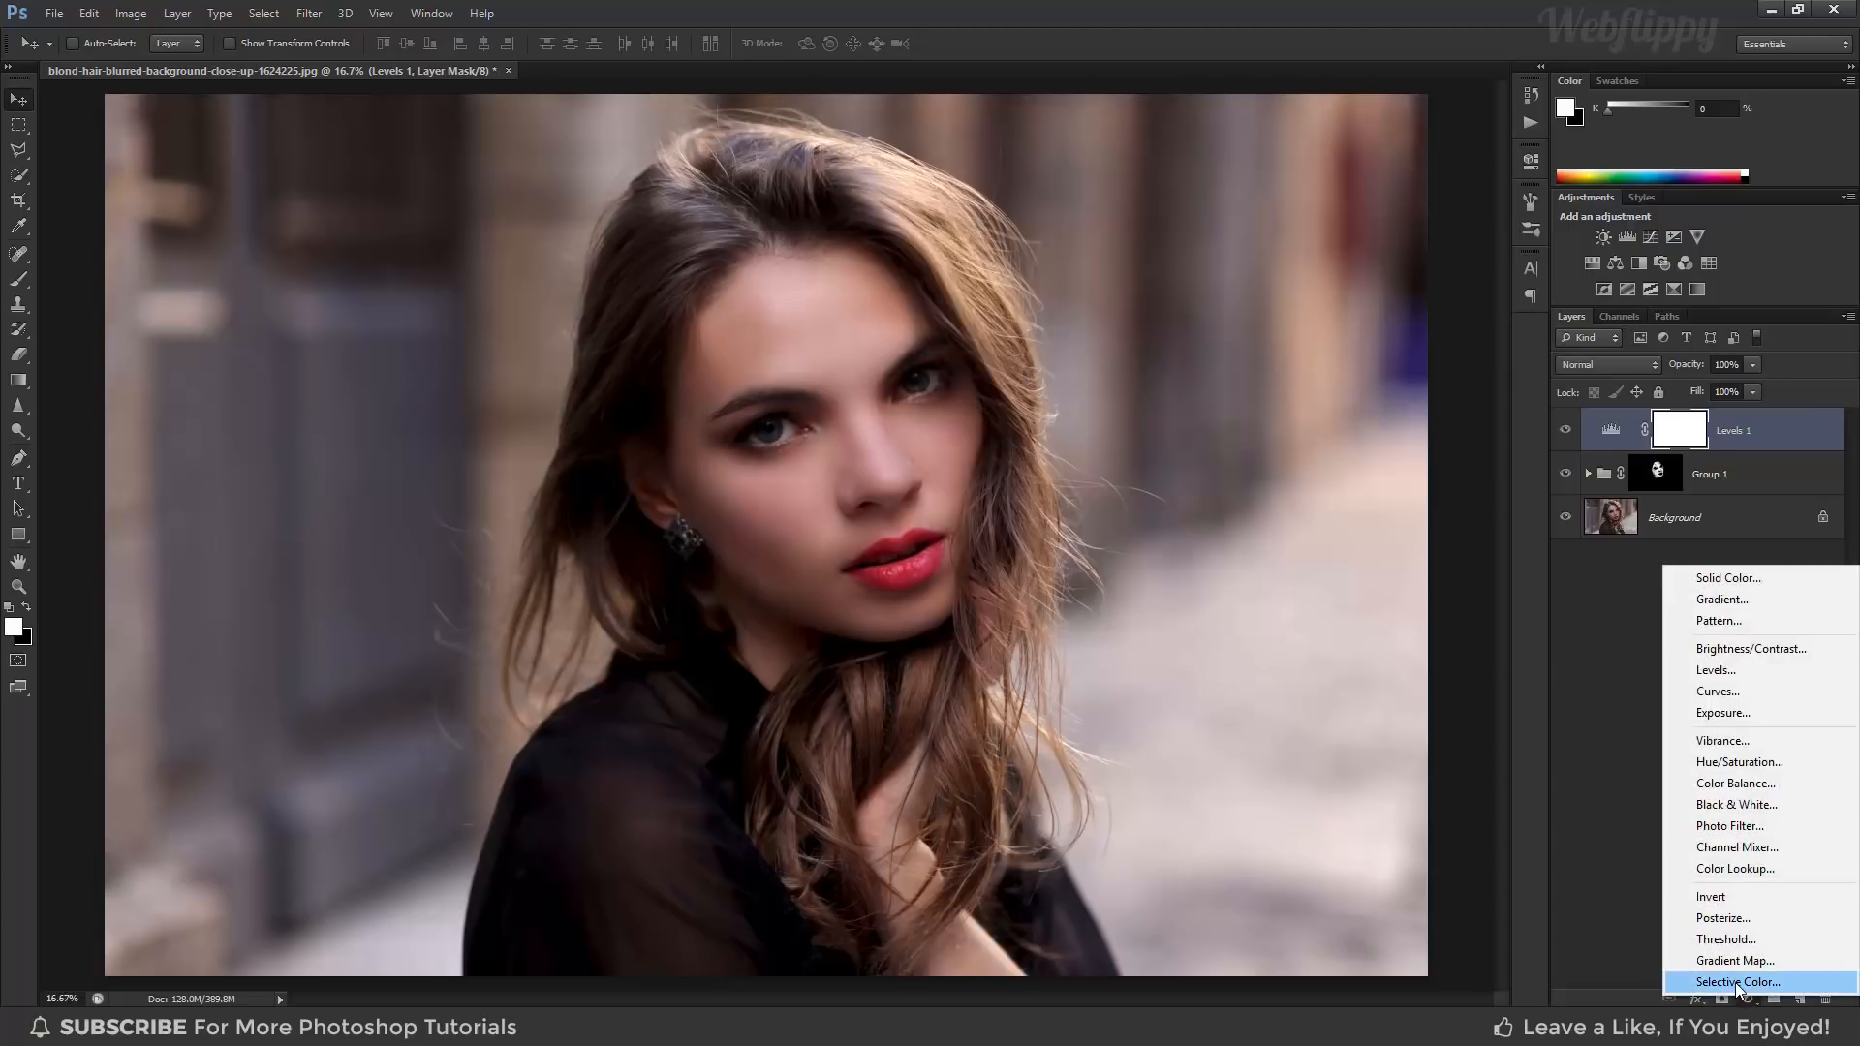
{"action": "left_click", "coordinate": [1735, 983]}
{"action": "left_click", "coordinate": [1289, 233]}
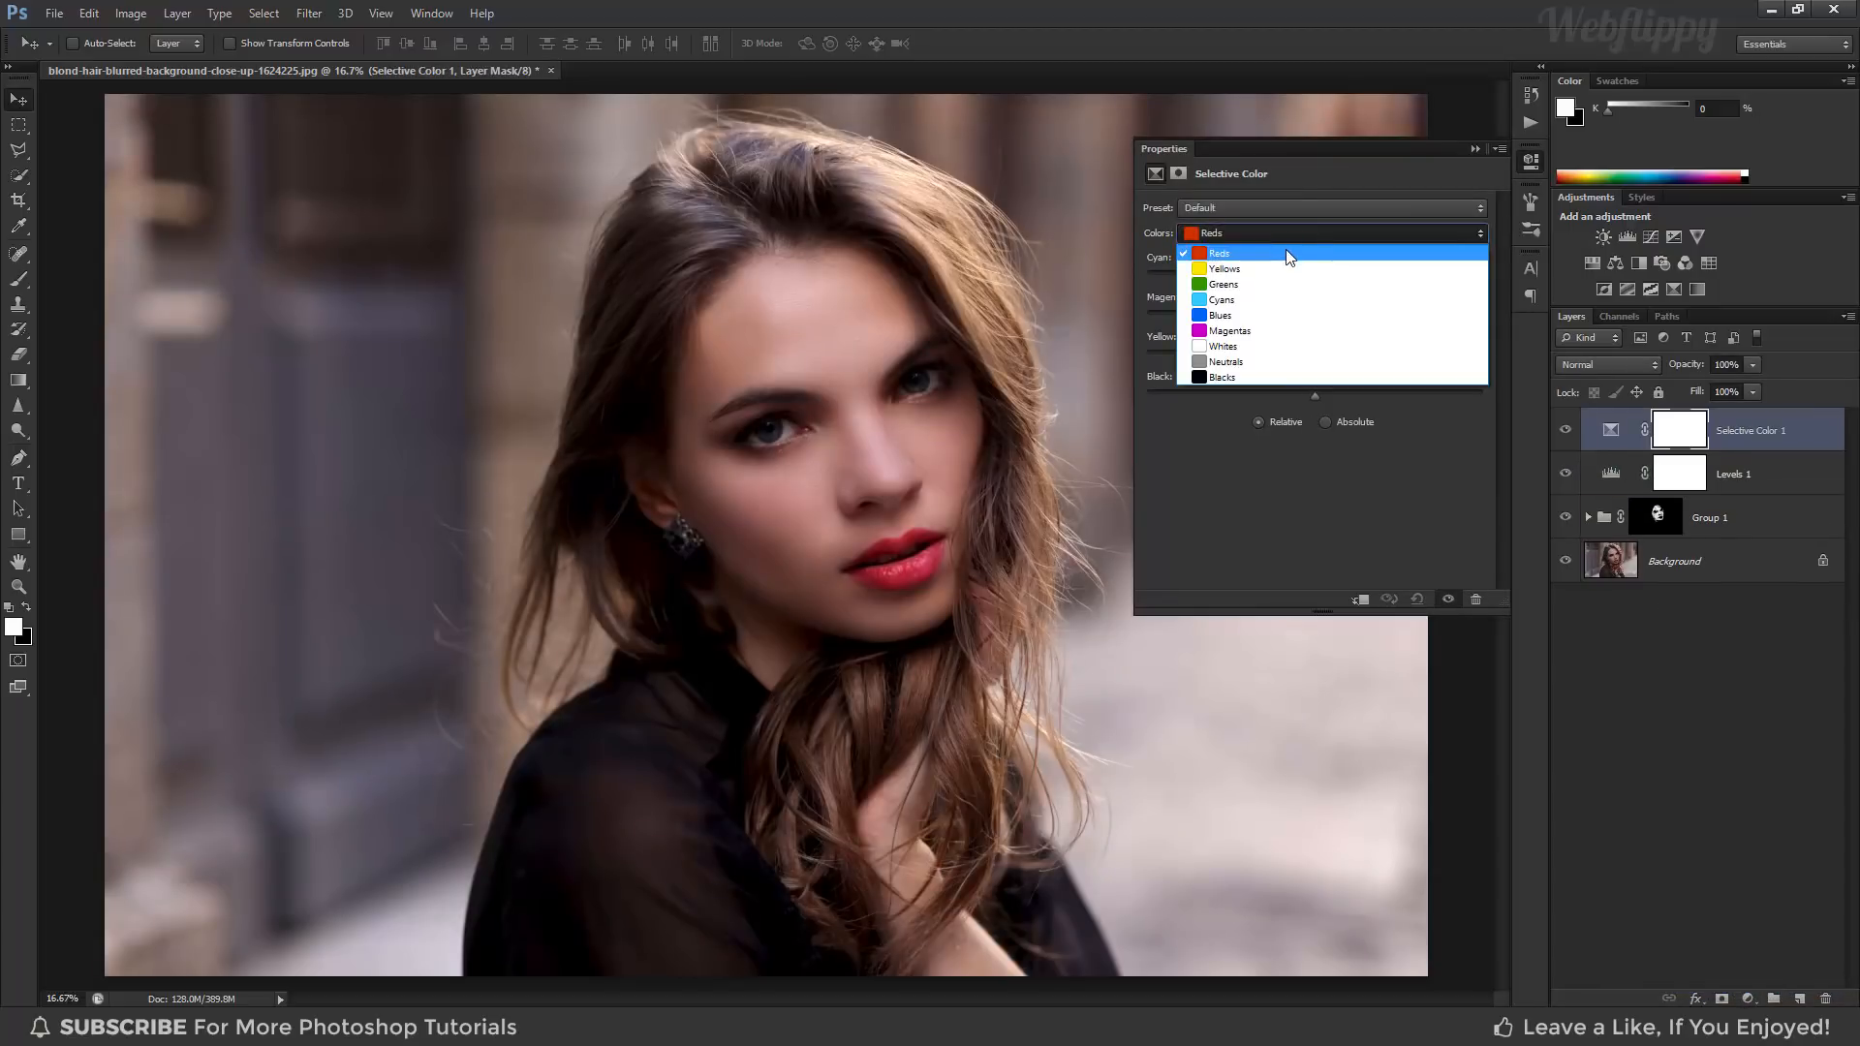
{"action": "left_click", "coordinate": [1287, 254]}
{"action": "left_click", "coordinate": [1312, 275]}
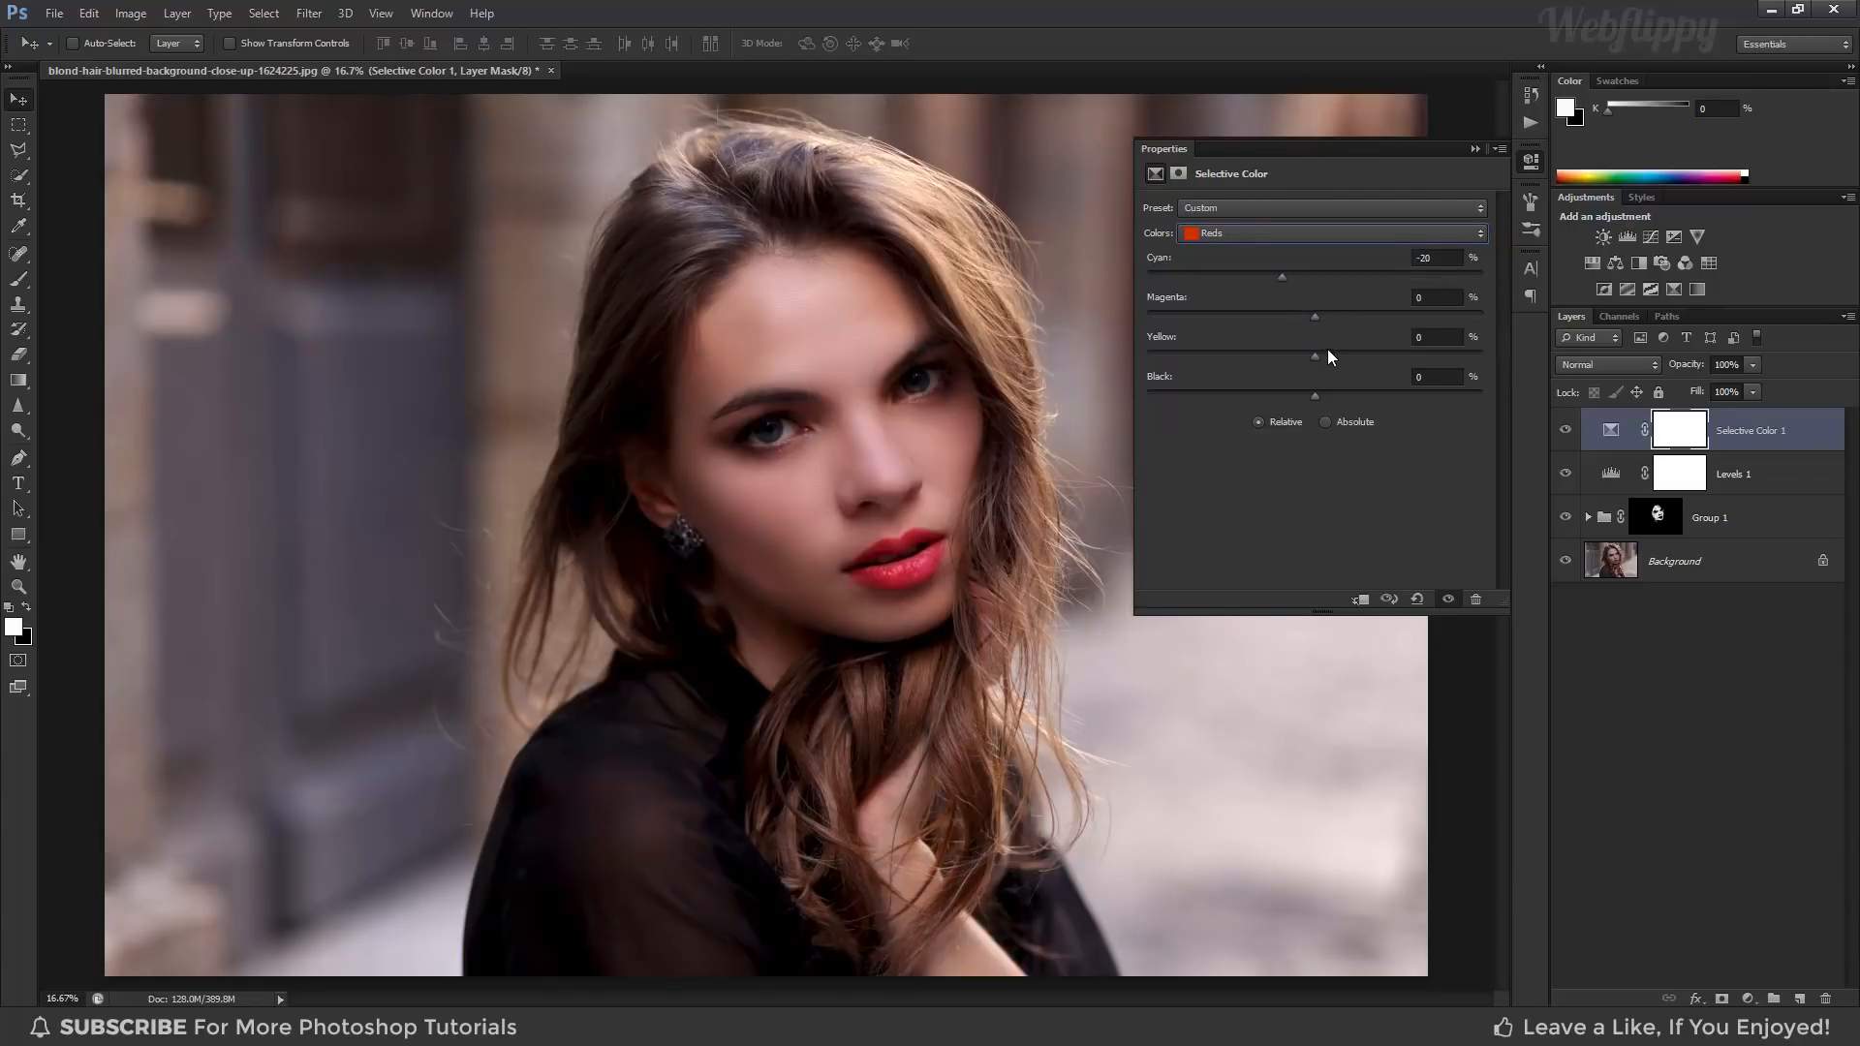
{"action": "left_click_drag", "start_coordinate": [1317, 357], "coordinate": [1345, 366]}
Lower Black to about -18% for the Whites in the Selective Color adjustment.
{"action": "left_click", "coordinate": [1271, 237]}
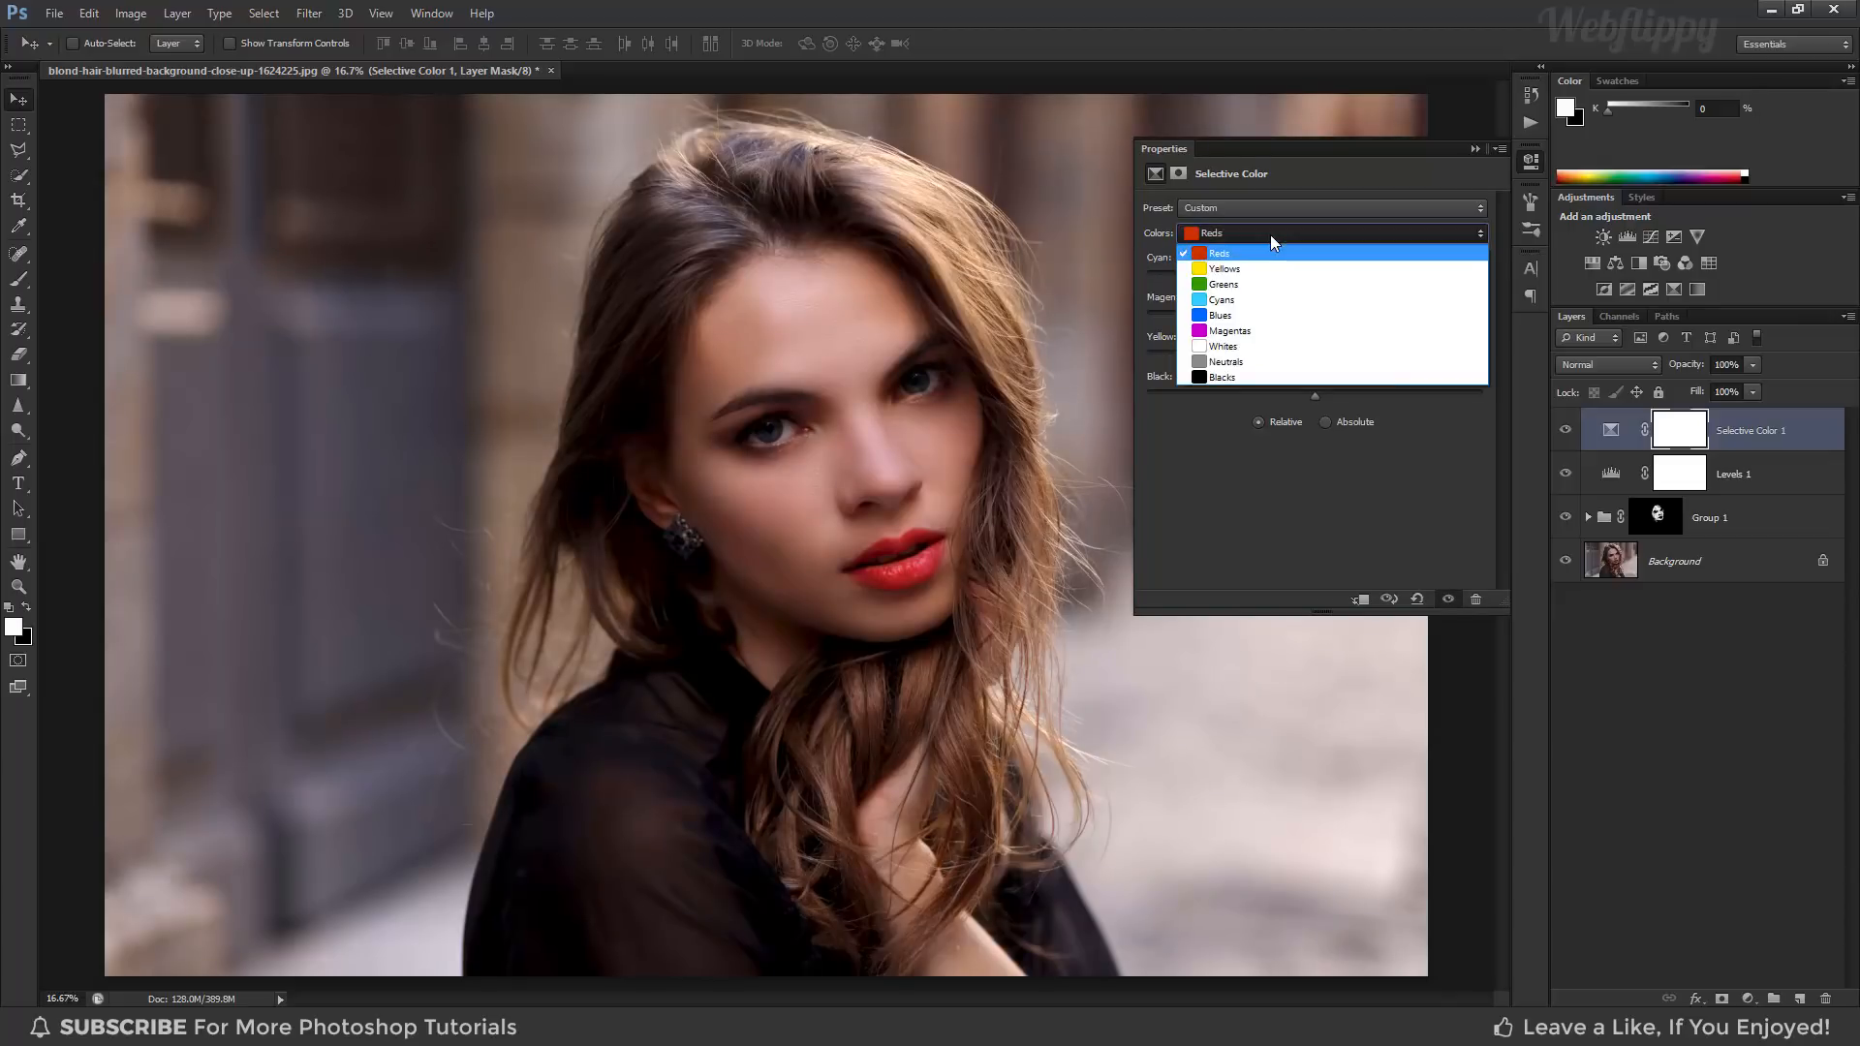
{"action": "left_click", "coordinate": [1289, 344]}
{"action": "left_click_drag", "start_coordinate": [1316, 397], "coordinate": [1312, 396]}
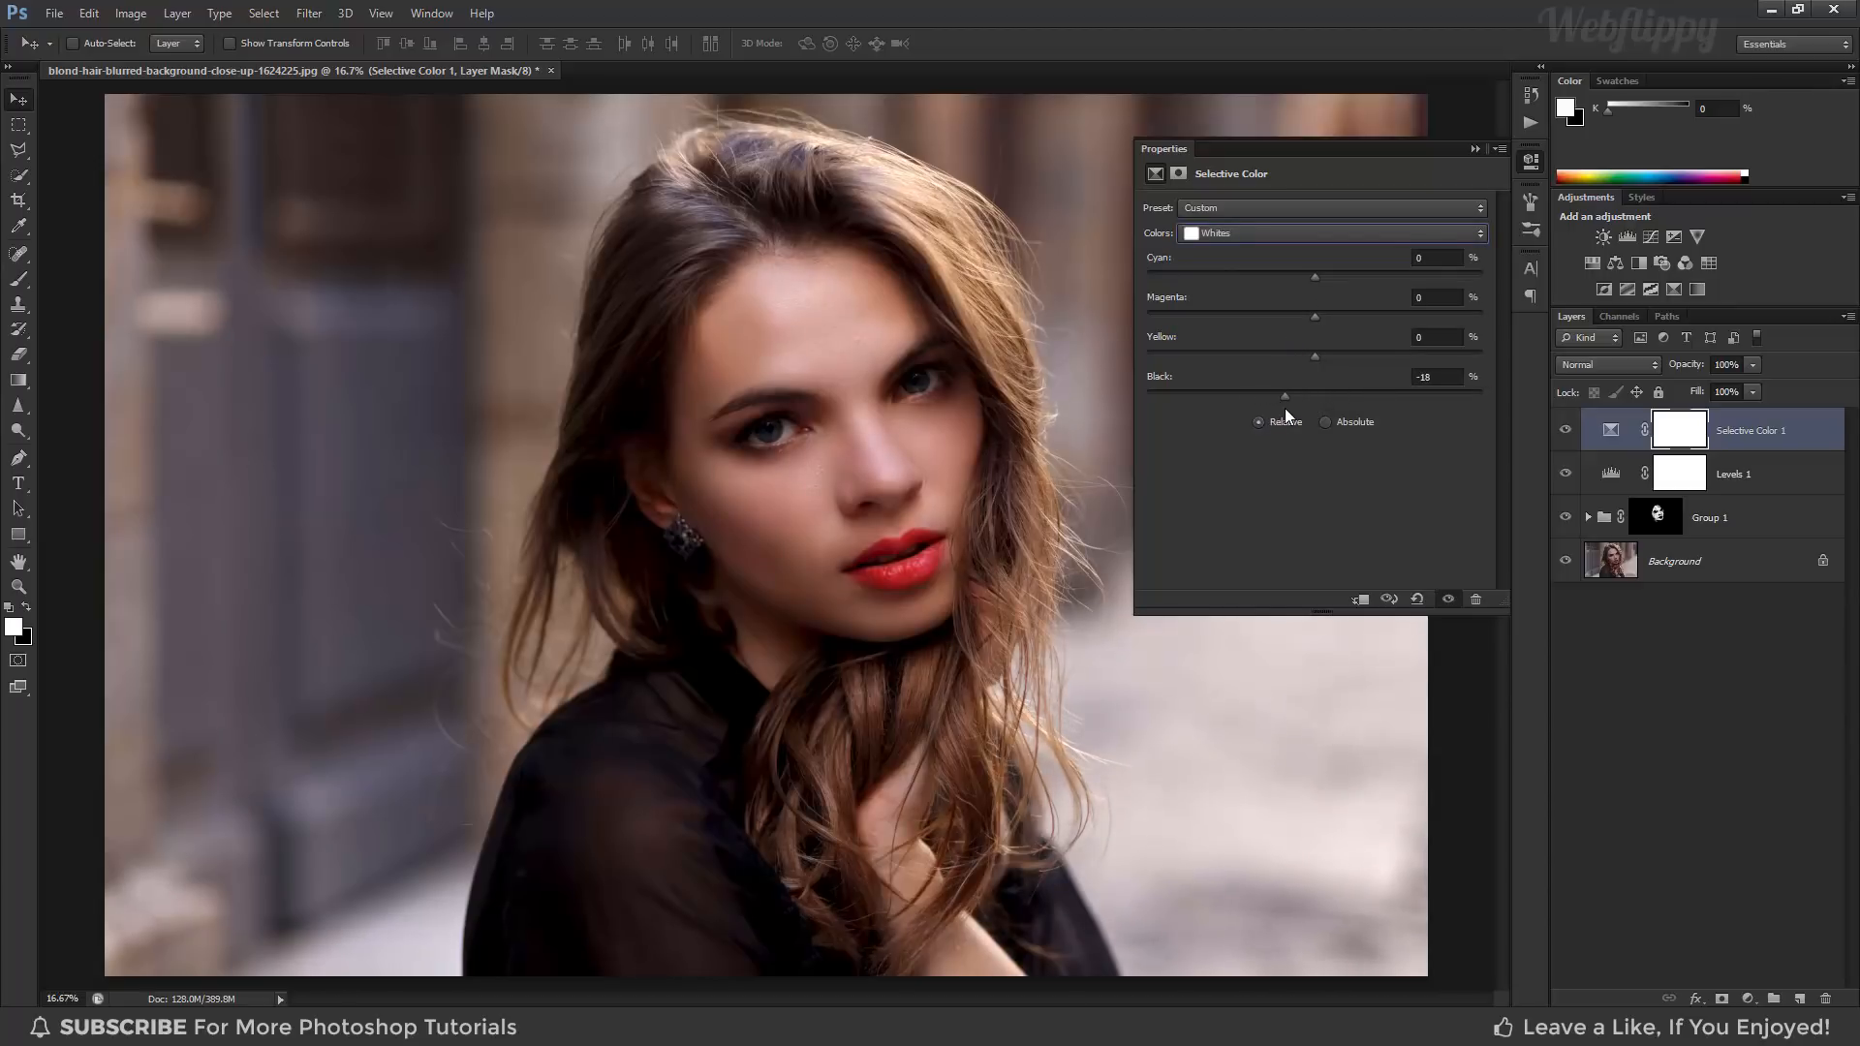
For the Neutrals in Selective Color, set Cyan to +6%, Magenta to +6%, Yellow to +8% and Black to -12%.
{"action": "left_click", "coordinate": [1254, 234]}
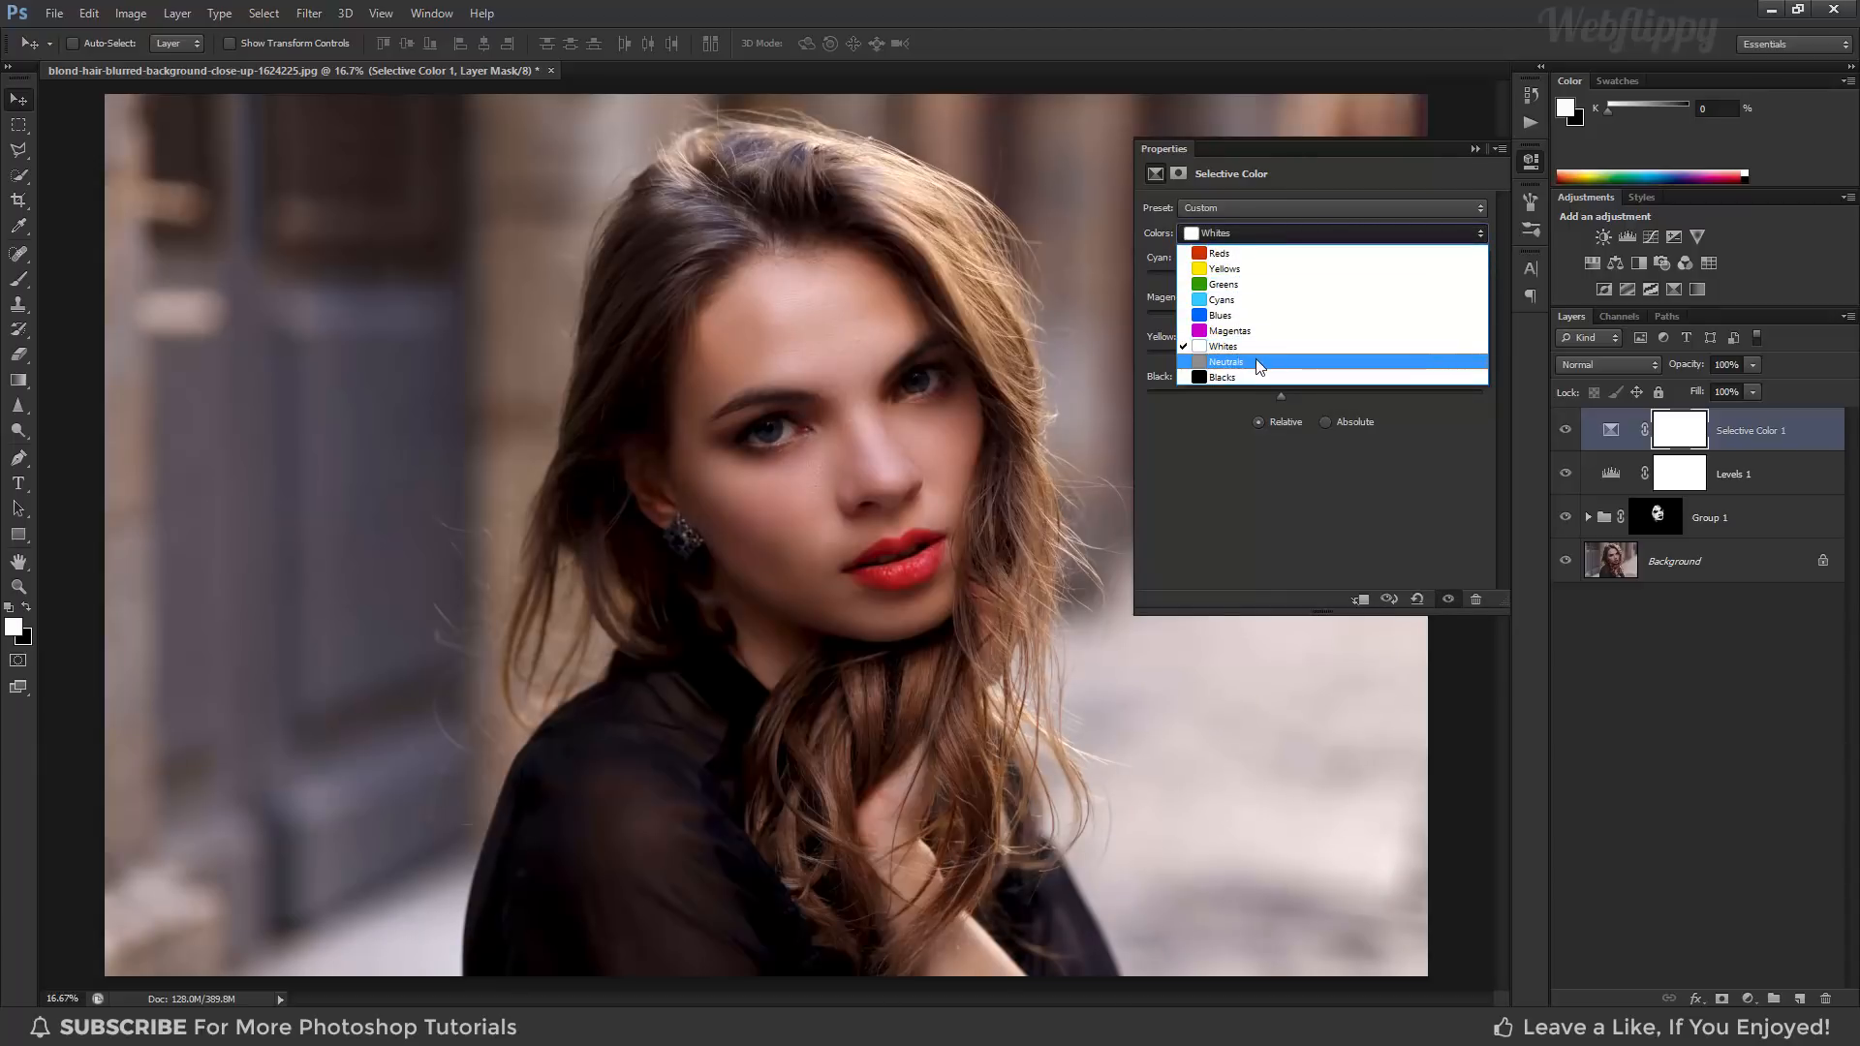
{"action": "left_click", "coordinate": [1259, 363]}
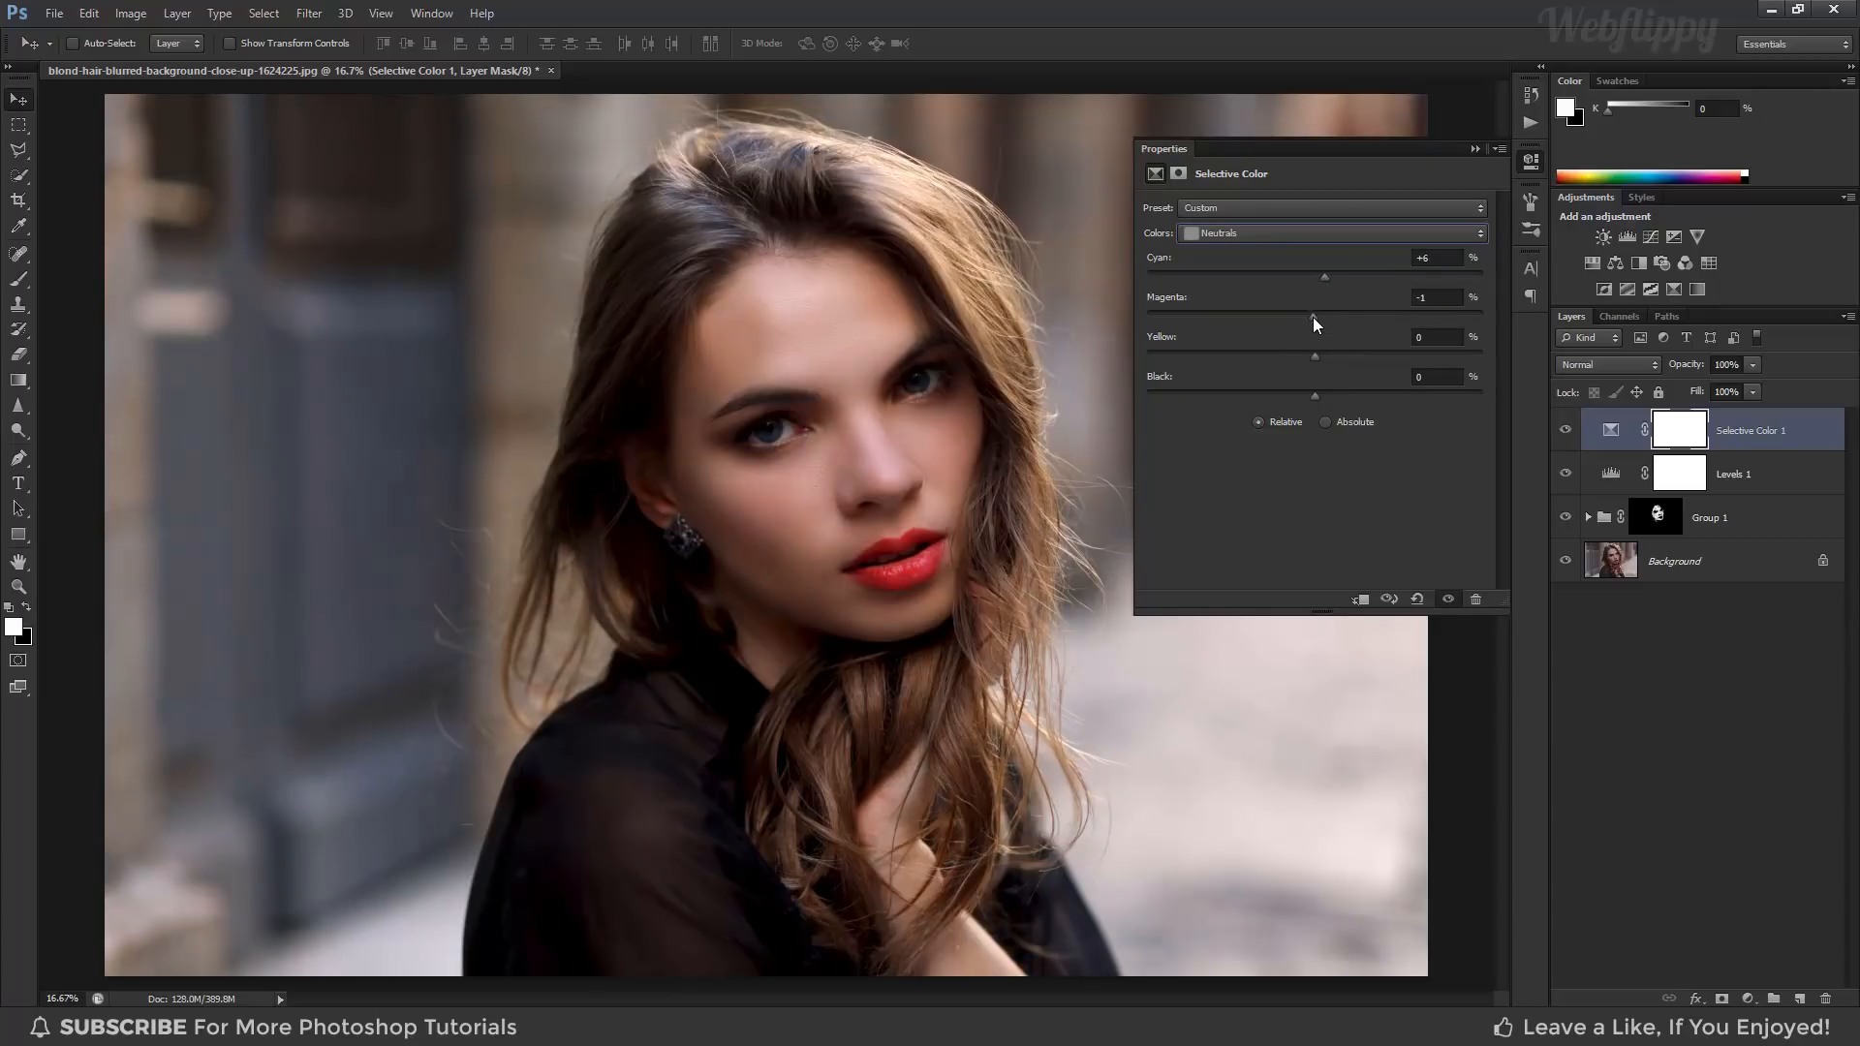
{"action": "left_click_drag", "start_coordinate": [1314, 317], "coordinate": [1332, 318]}
{"action": "left_click_drag", "start_coordinate": [1319, 396], "coordinate": [1296, 397]}
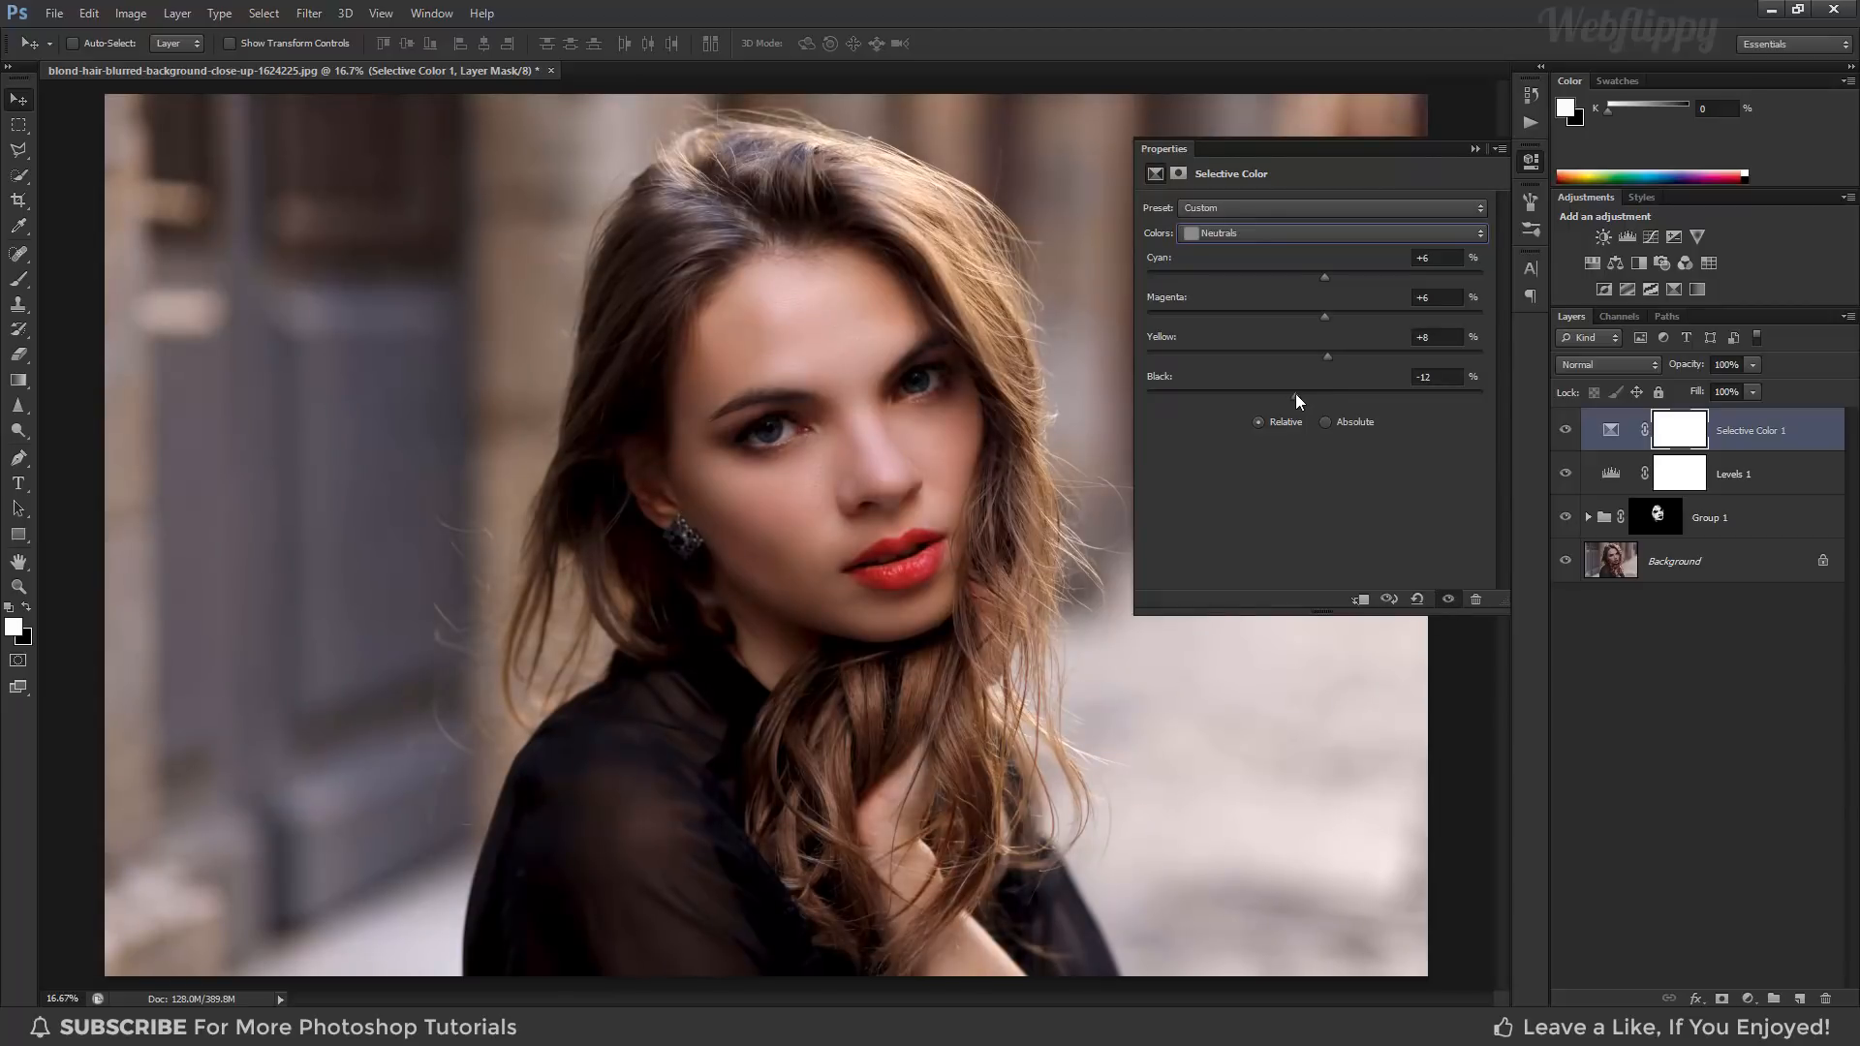
For the Blacks in Selective Color, set Magenta to +7%, Yellow to -7% and Black to +5%, and collapse the settings.
{"action": "left_click", "coordinate": [1254, 234]}
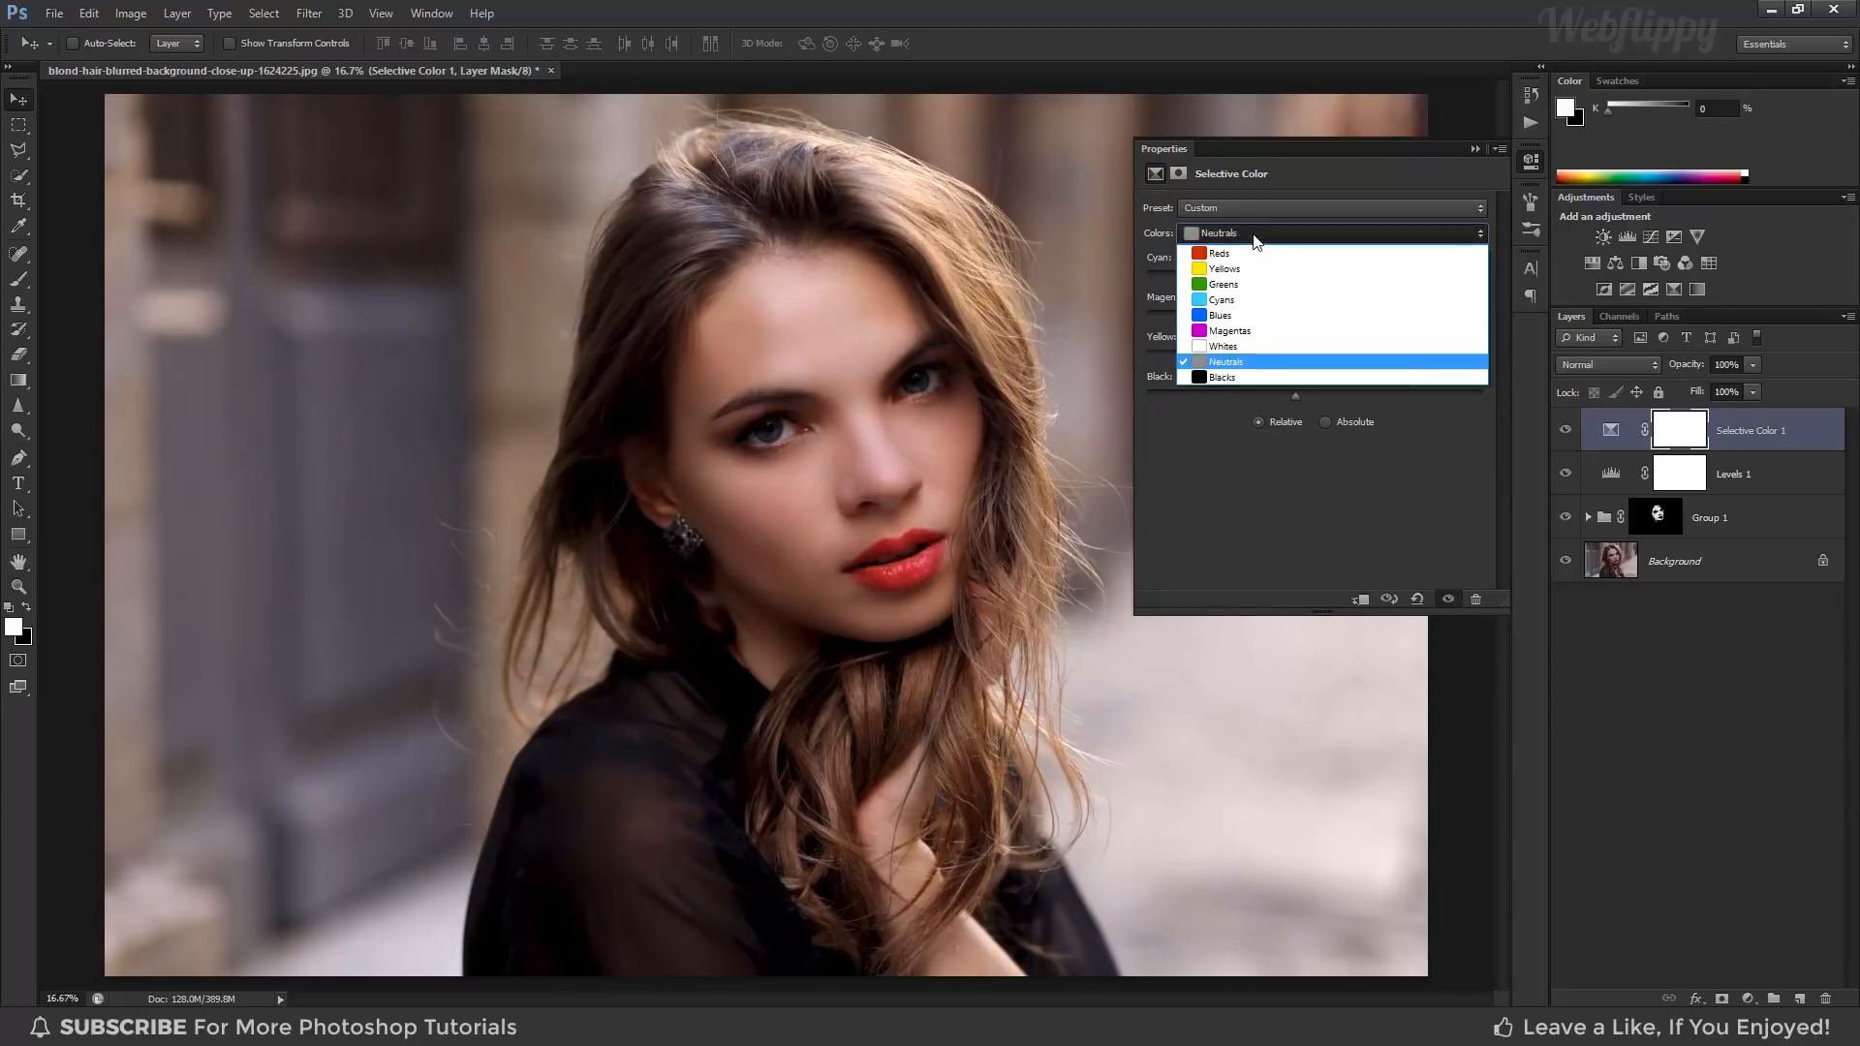
{"action": "left_click", "coordinate": [1257, 378]}
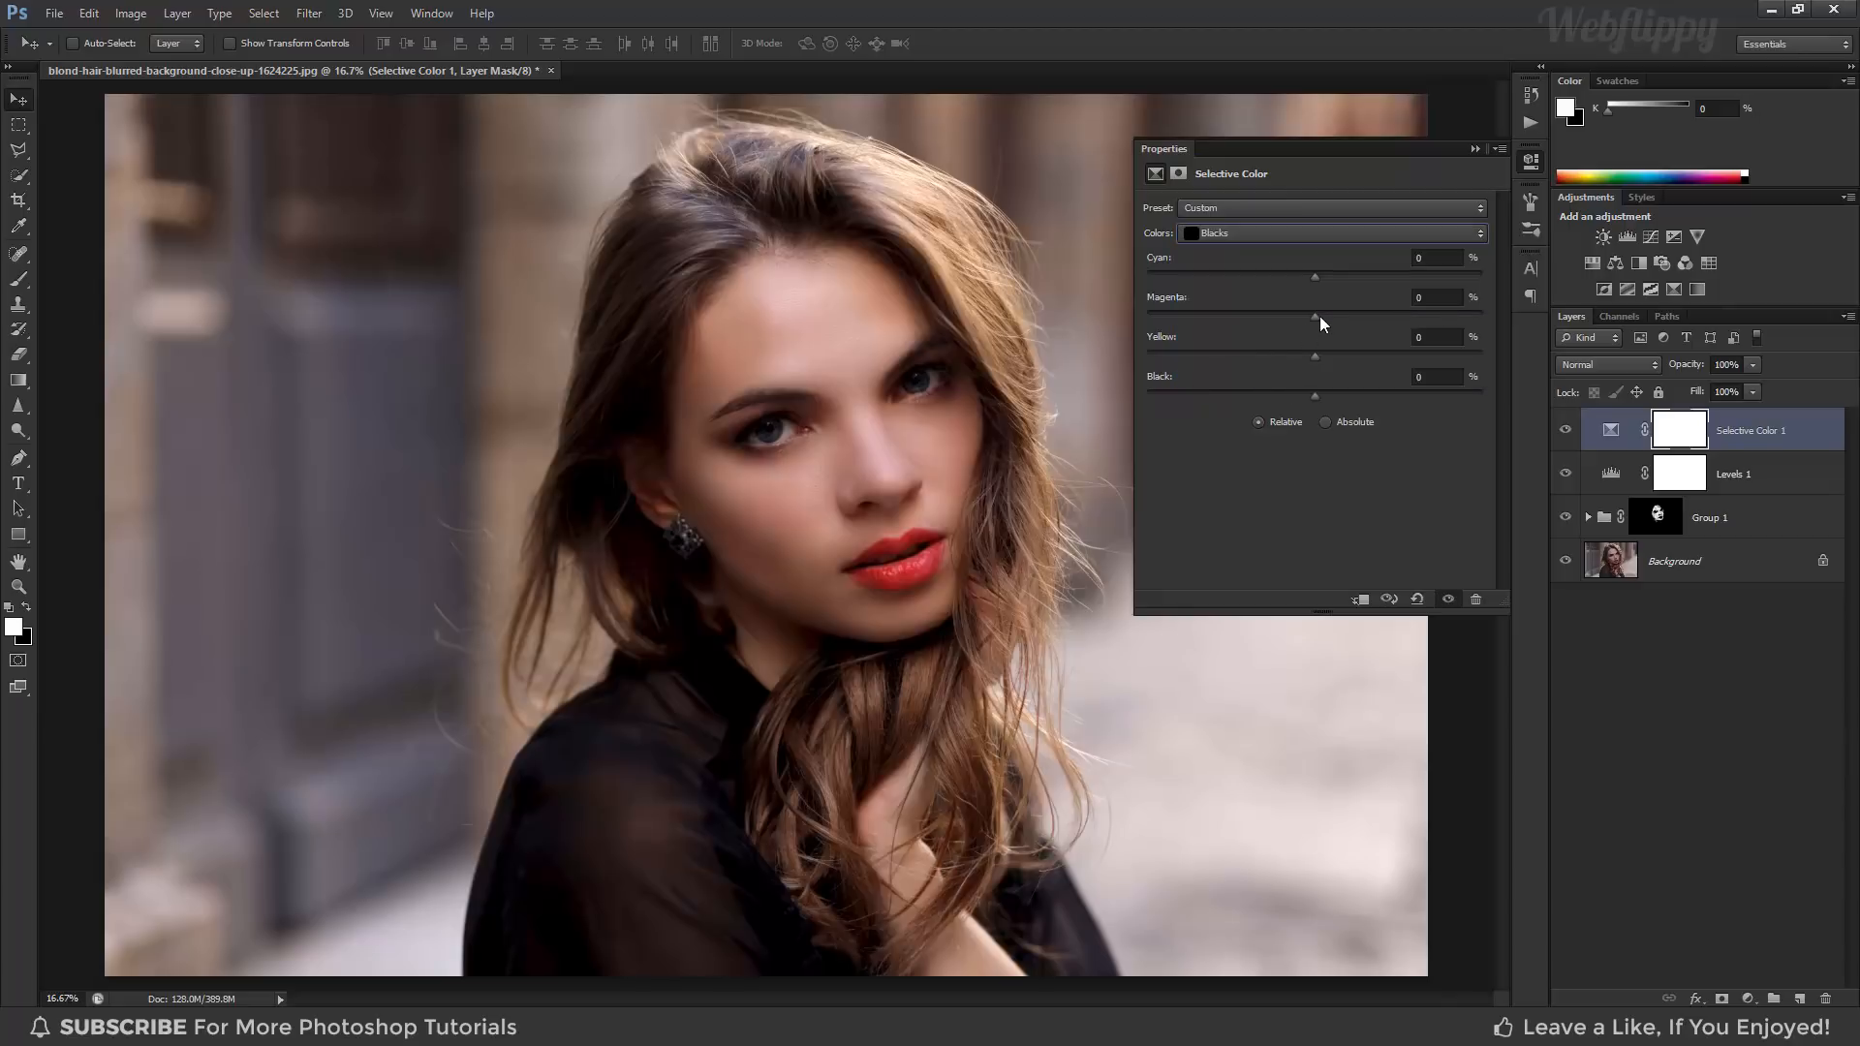
{"action": "left_click_drag", "start_coordinate": [1315, 316], "coordinate": [1327, 357]}
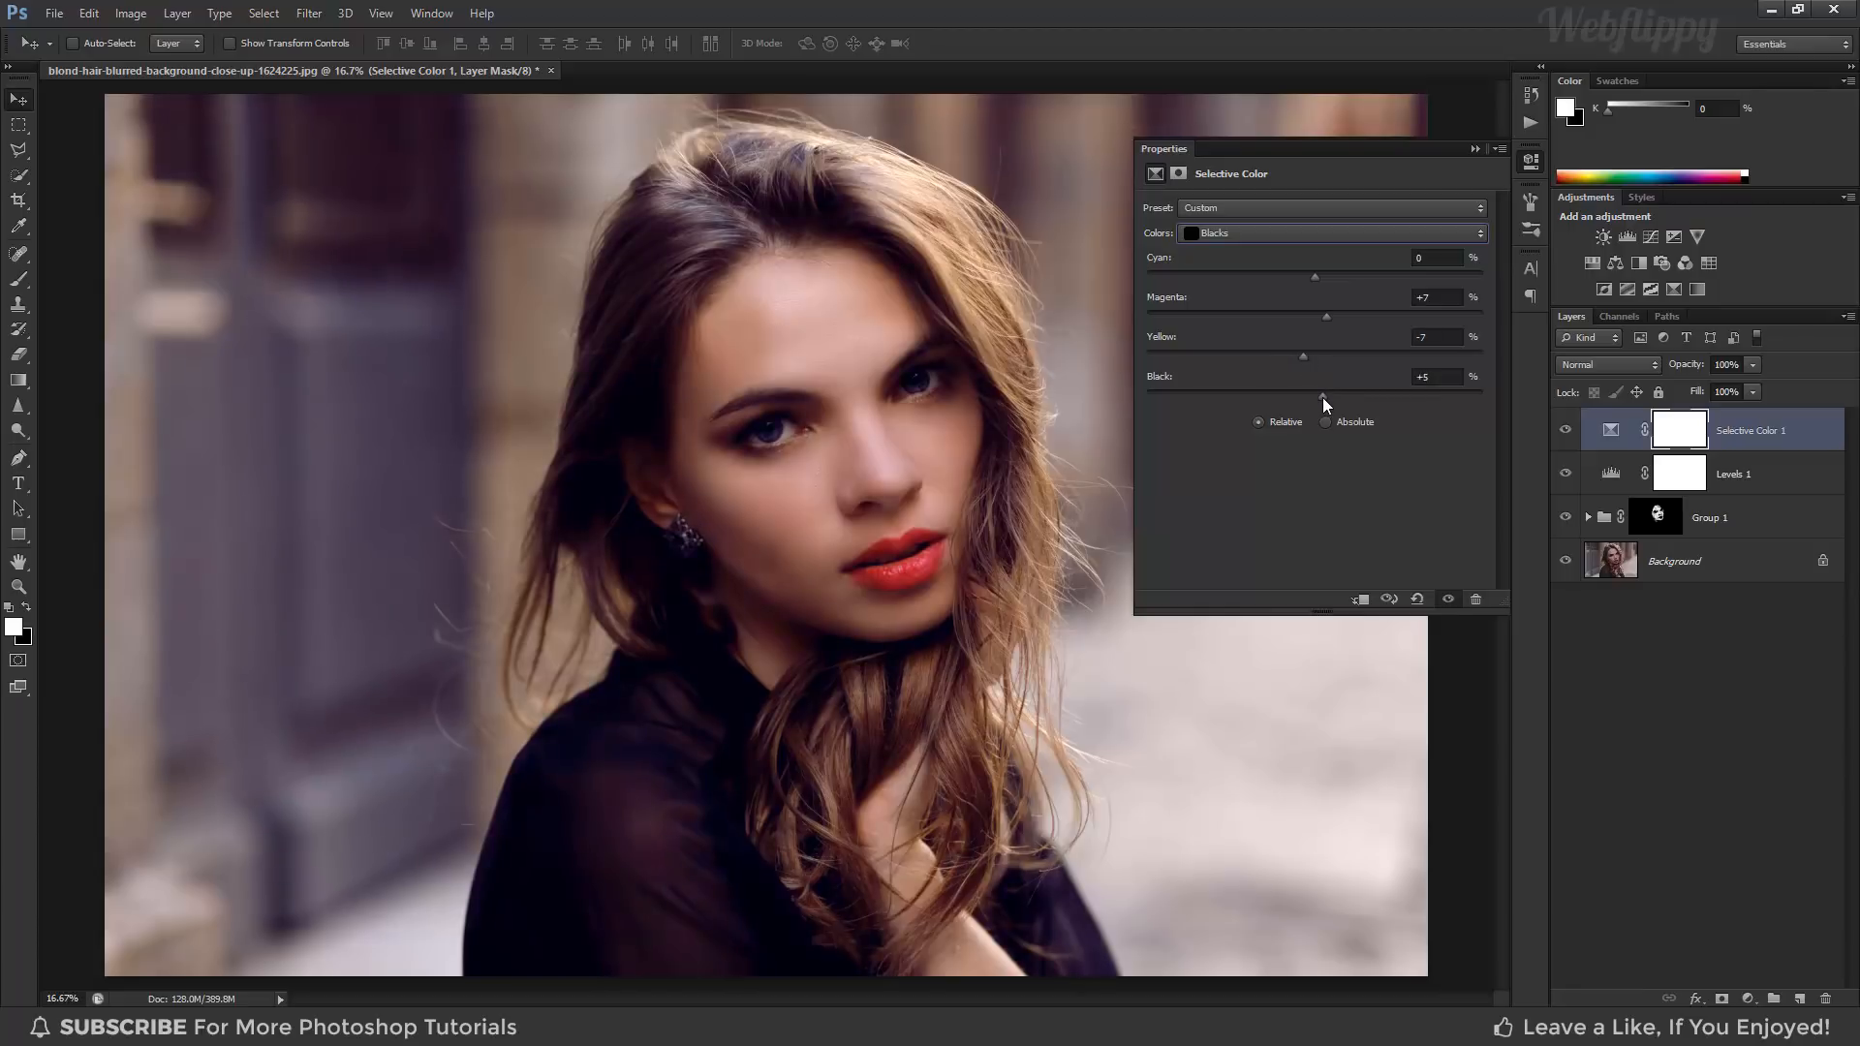
{"action": "left_click", "coordinate": [1474, 151]}
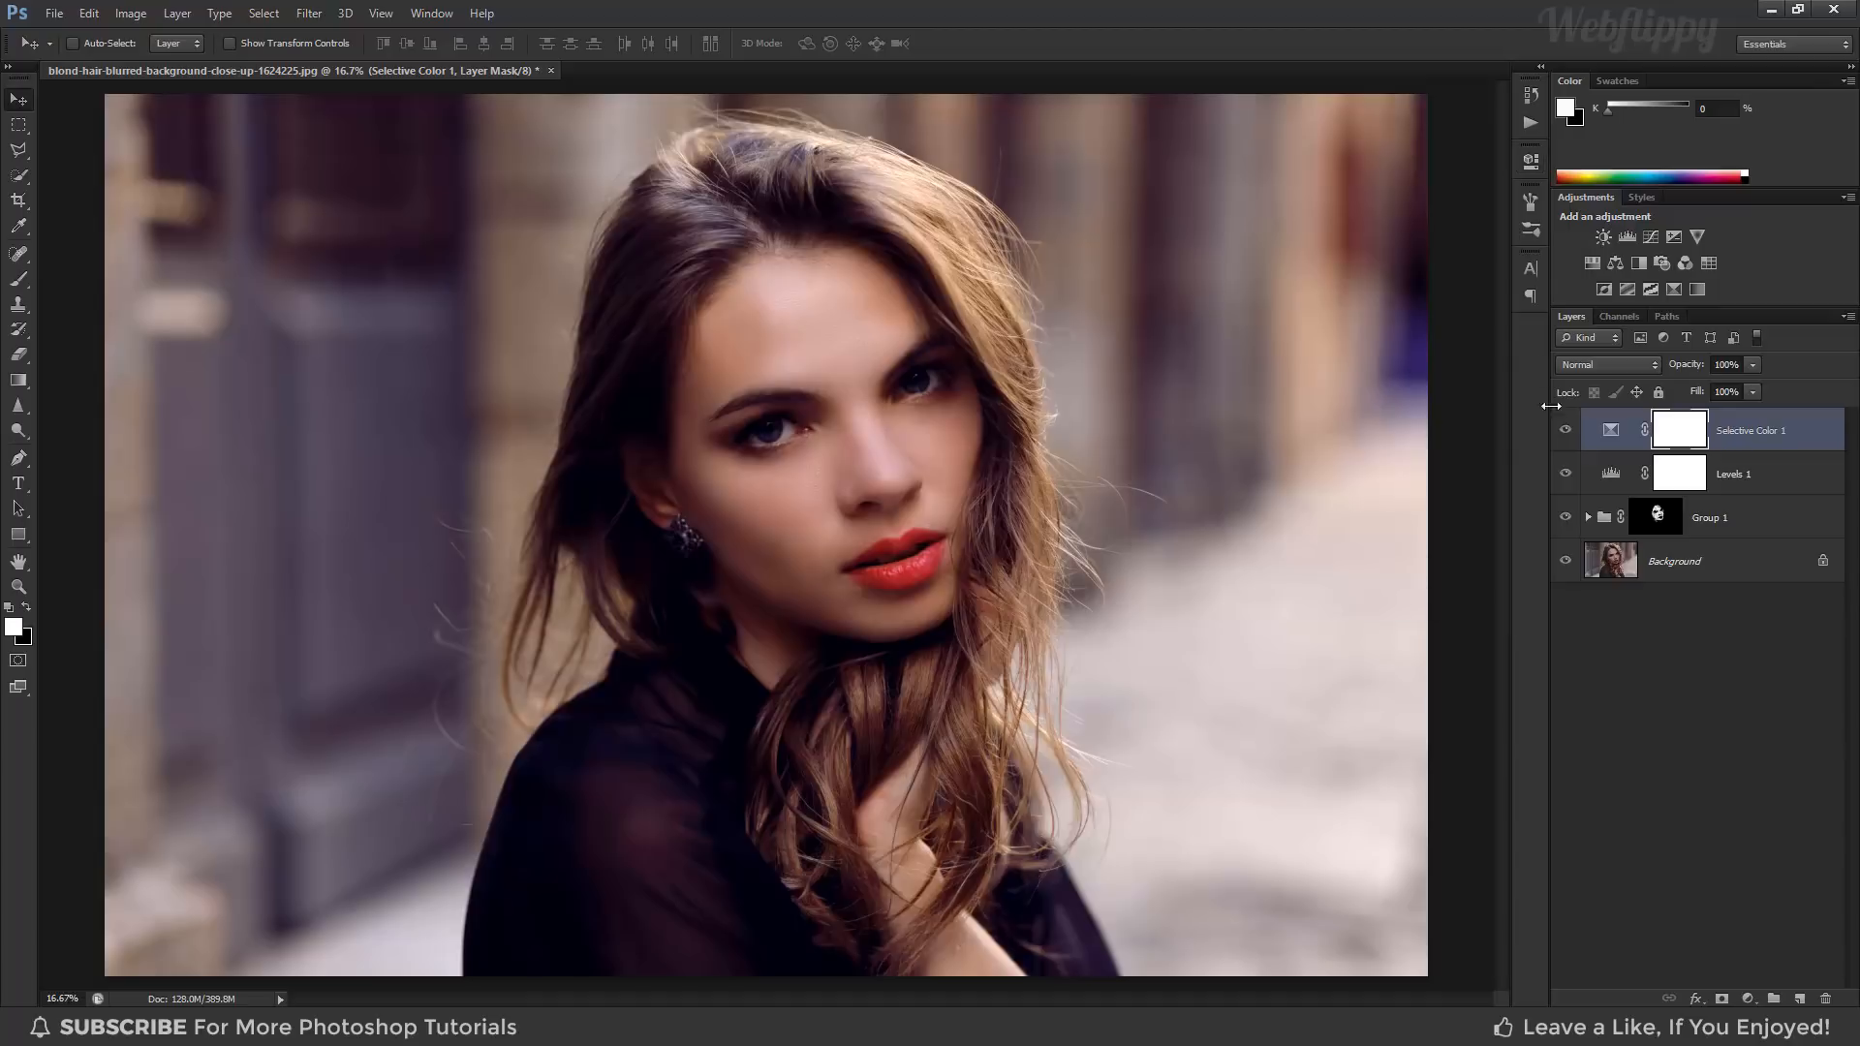
Toggle the Selective Color 1 layer's visibility to compare the color grading, leaving the layer shown.
{"action": "left_click", "coordinate": [1565, 431]}
{"action": "left_click", "coordinate": [1566, 431]}
{"action": "left_click", "coordinate": [1566, 432]}
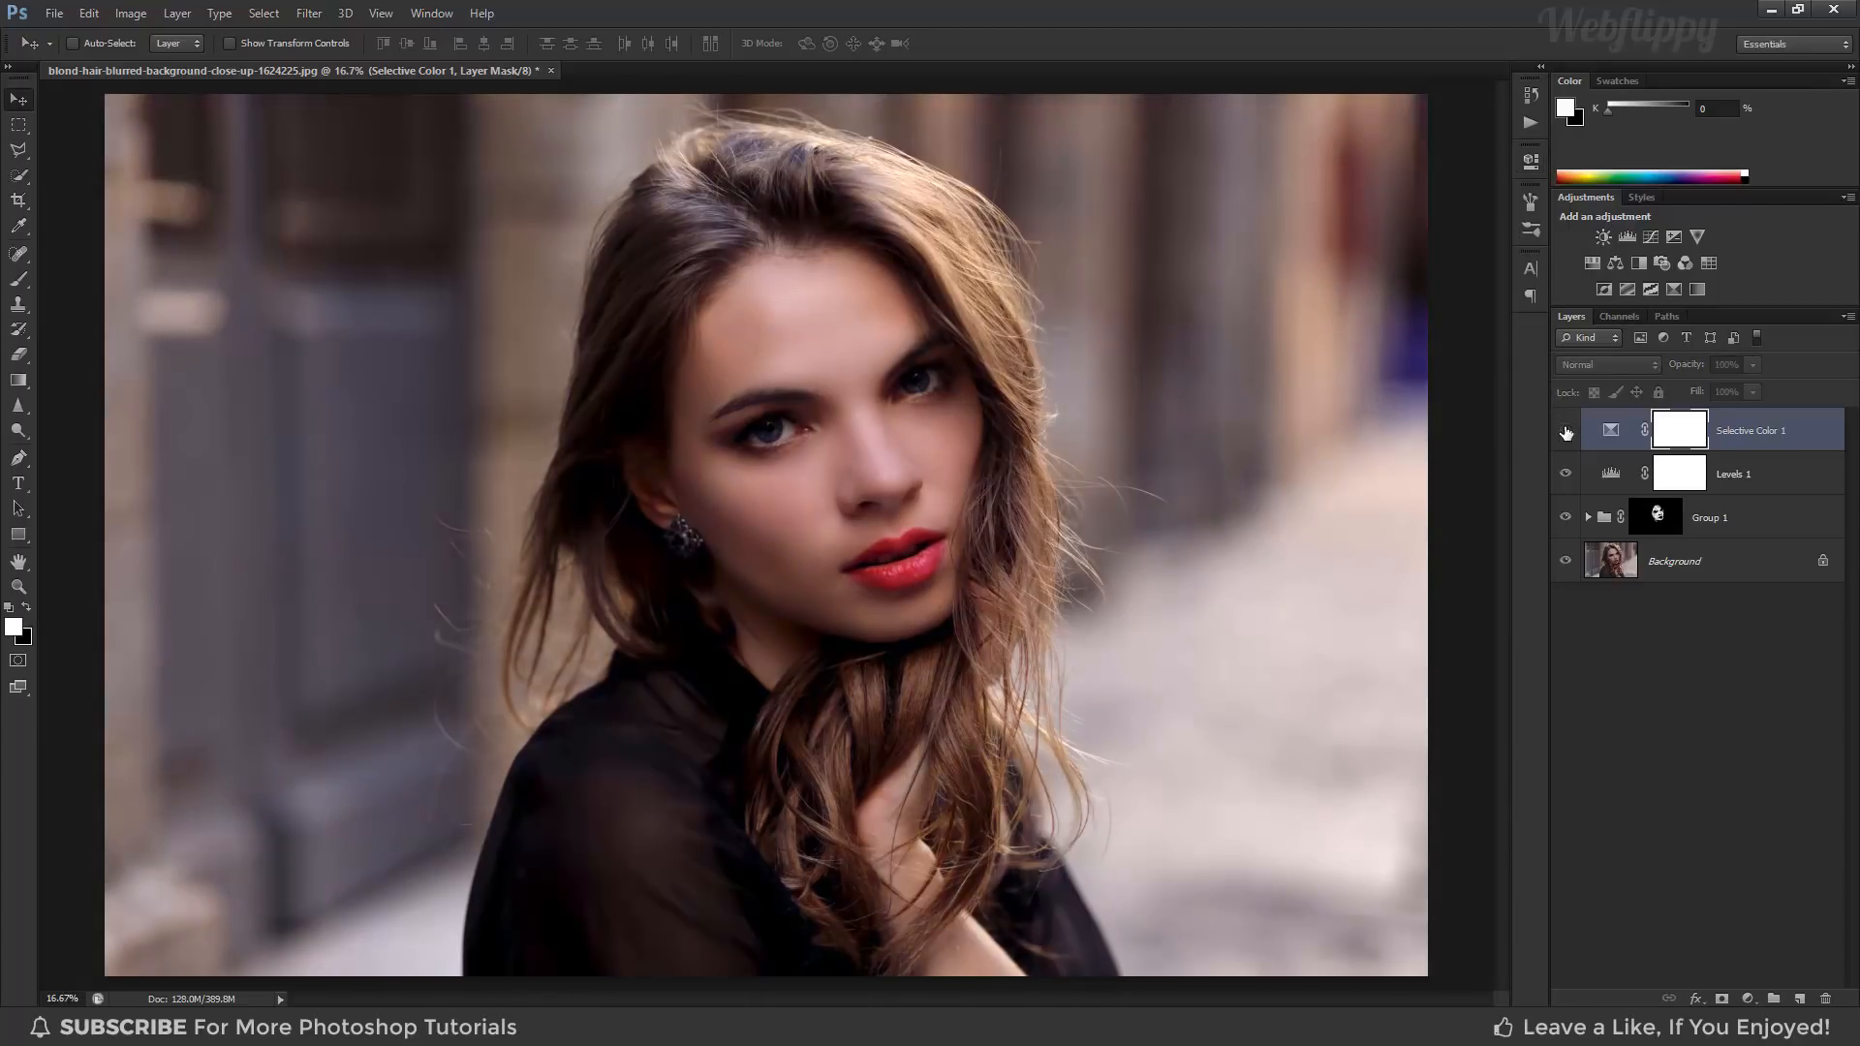
{"action": "left_click", "coordinate": [1566, 431]}
Show only the Background layer and restore all layers repeatedly to compare the original with the finished portrait.
{"action": "left_click", "coordinate": [1566, 561], "text": "alt"}
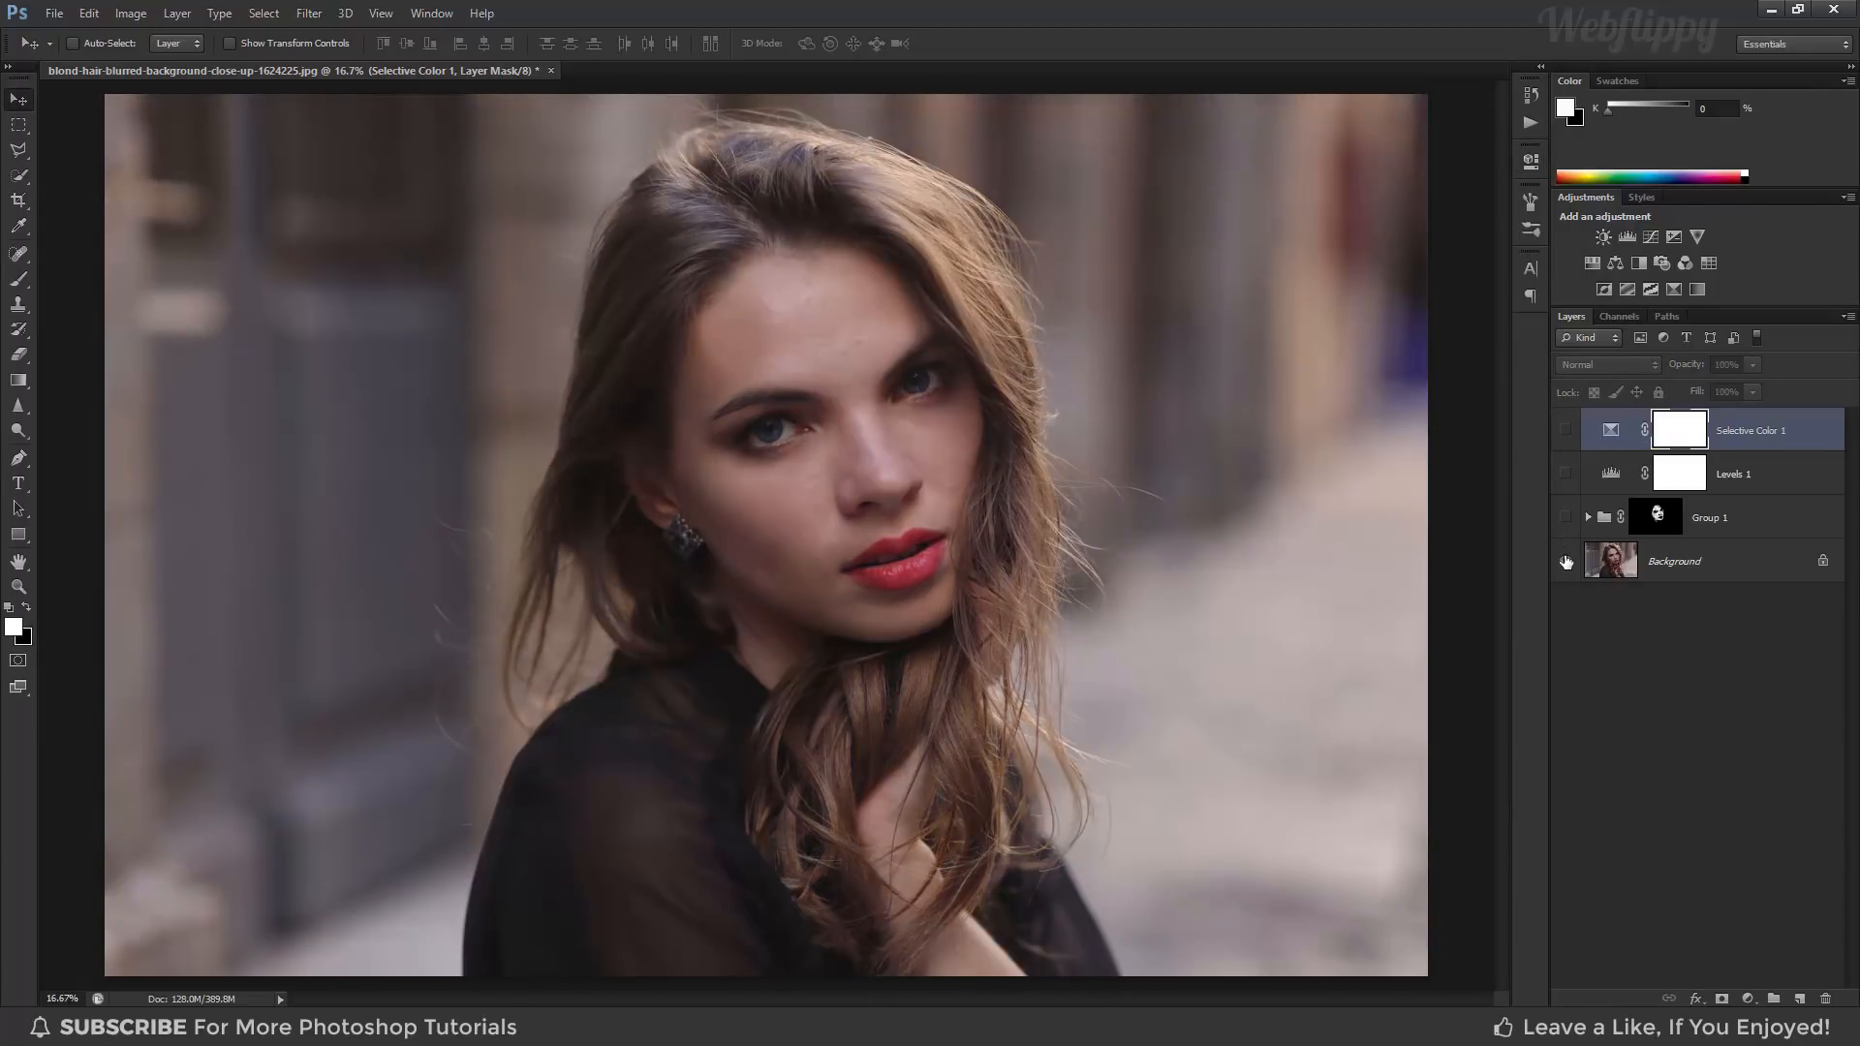
{"action": "left_click", "coordinate": [1566, 561], "text": "alt"}
{"action": "left_click", "coordinate": [1565, 562], "text": "alt"}
{"action": "left_click", "coordinate": [1566, 561], "text": "alt"}
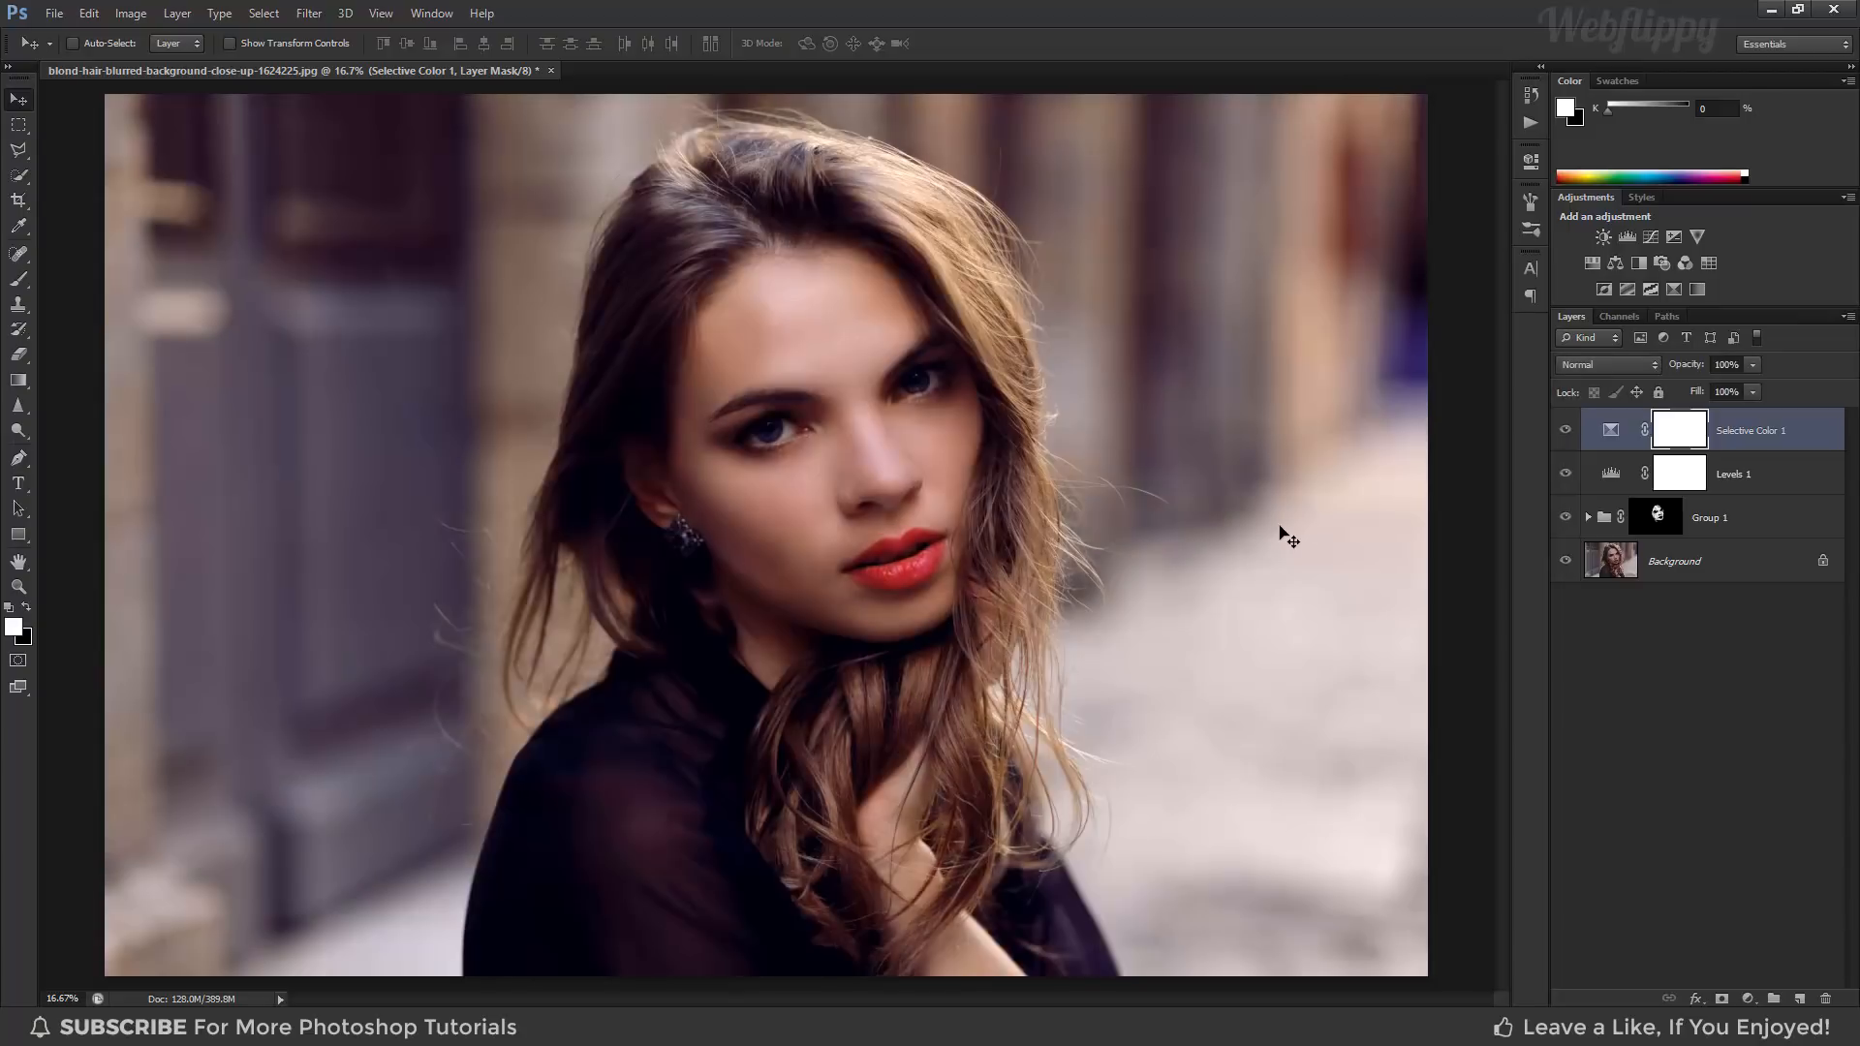